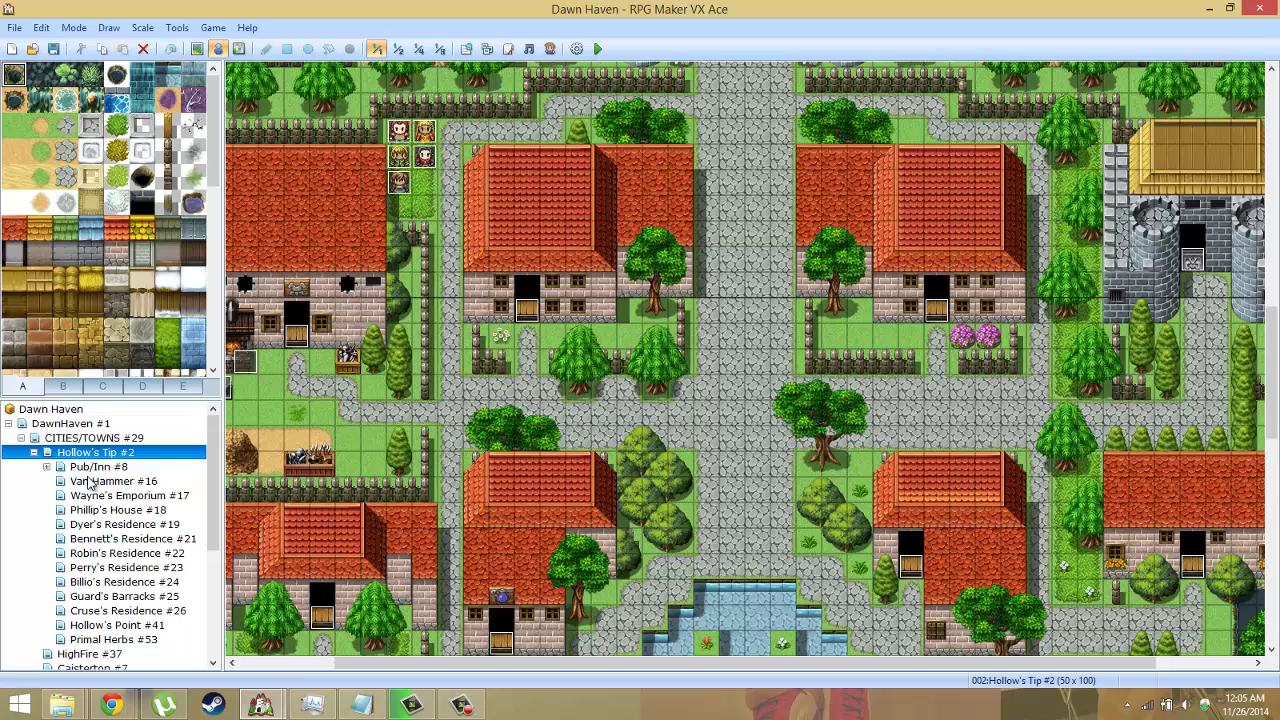
# Open the Van Hammer #16 map under Hollow's Tip in map editing mode and copy the whole map
pyautogui.click(95, 483)
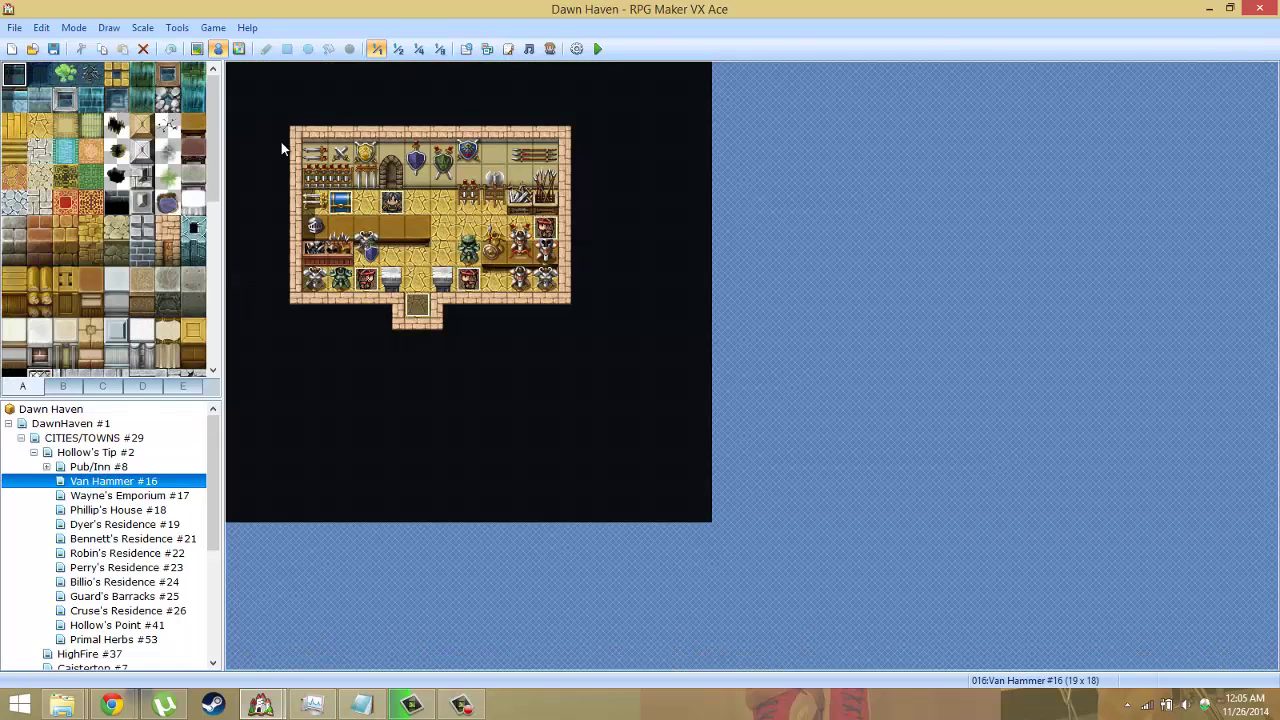
pyautogui.click(203, 51)
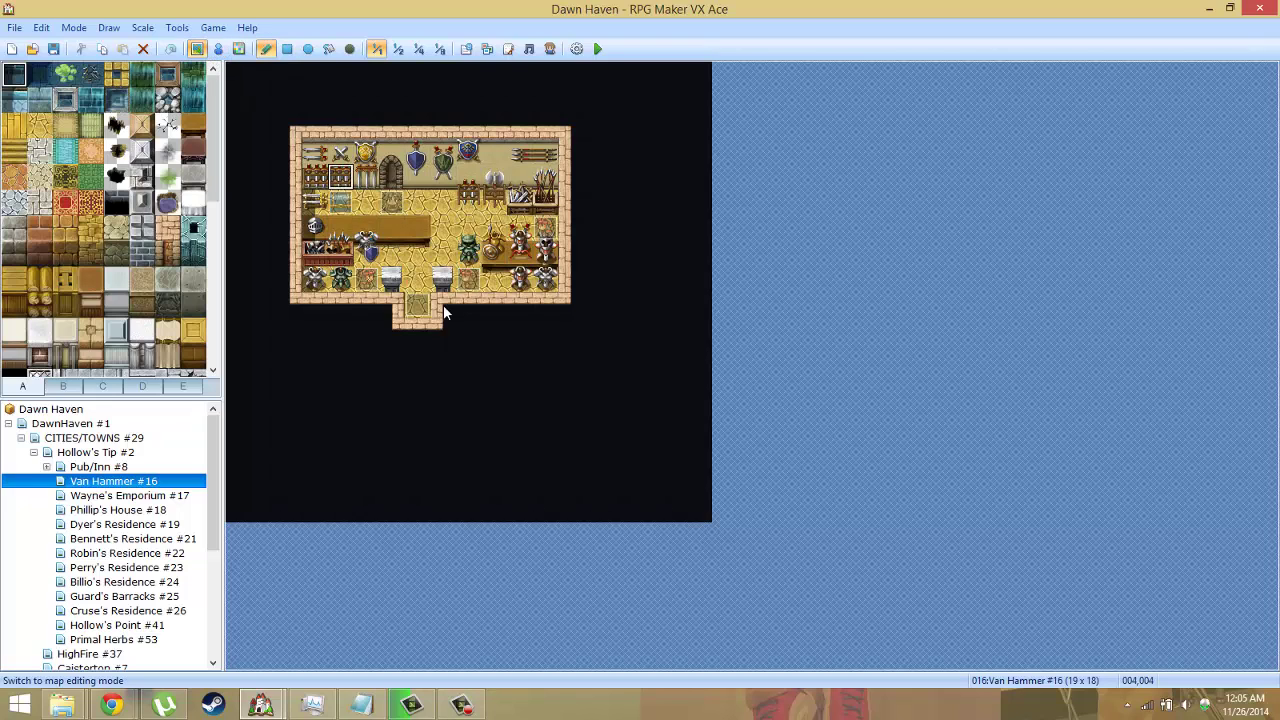
pyautogui.moveTo(699, 511)
pyautogui.mouseDown(button='right')
pyautogui.moveTo(457, 294)
pyautogui.moveTo(229, 120)
pyautogui.moveTo(229, 63)
pyautogui.mouseUp(button='right')
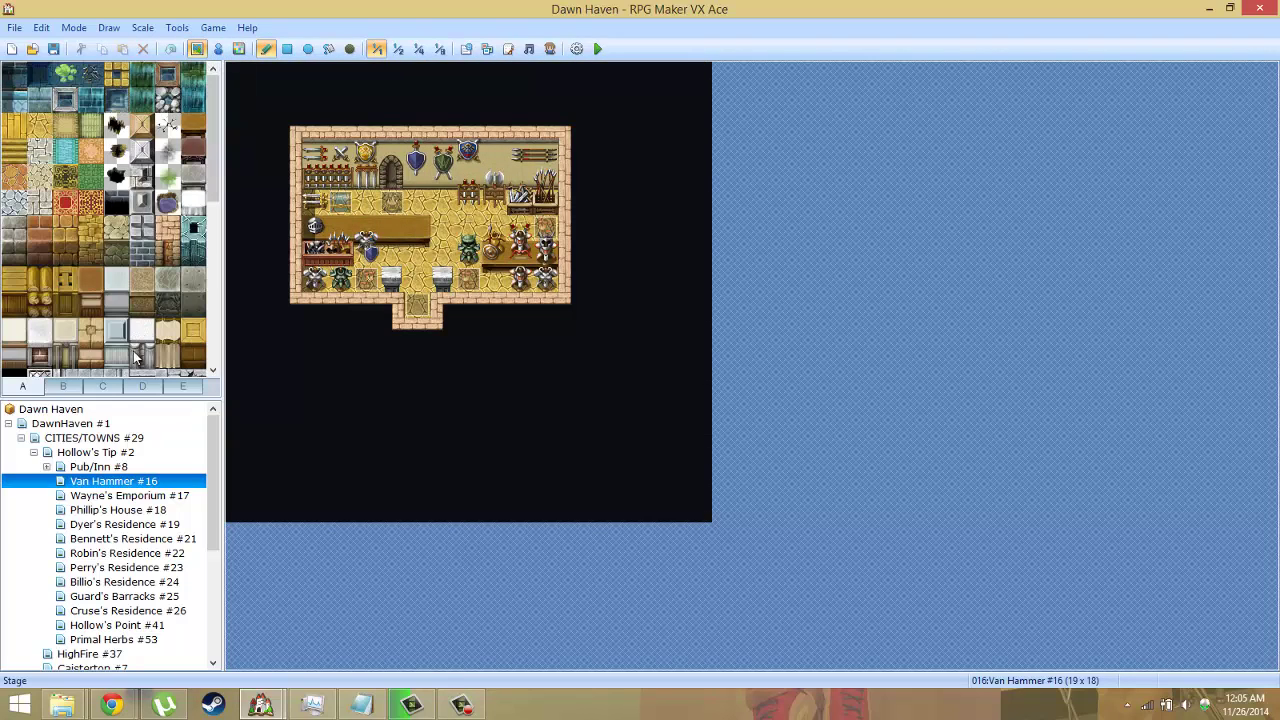
pyautogui.rightClick(122, 486)
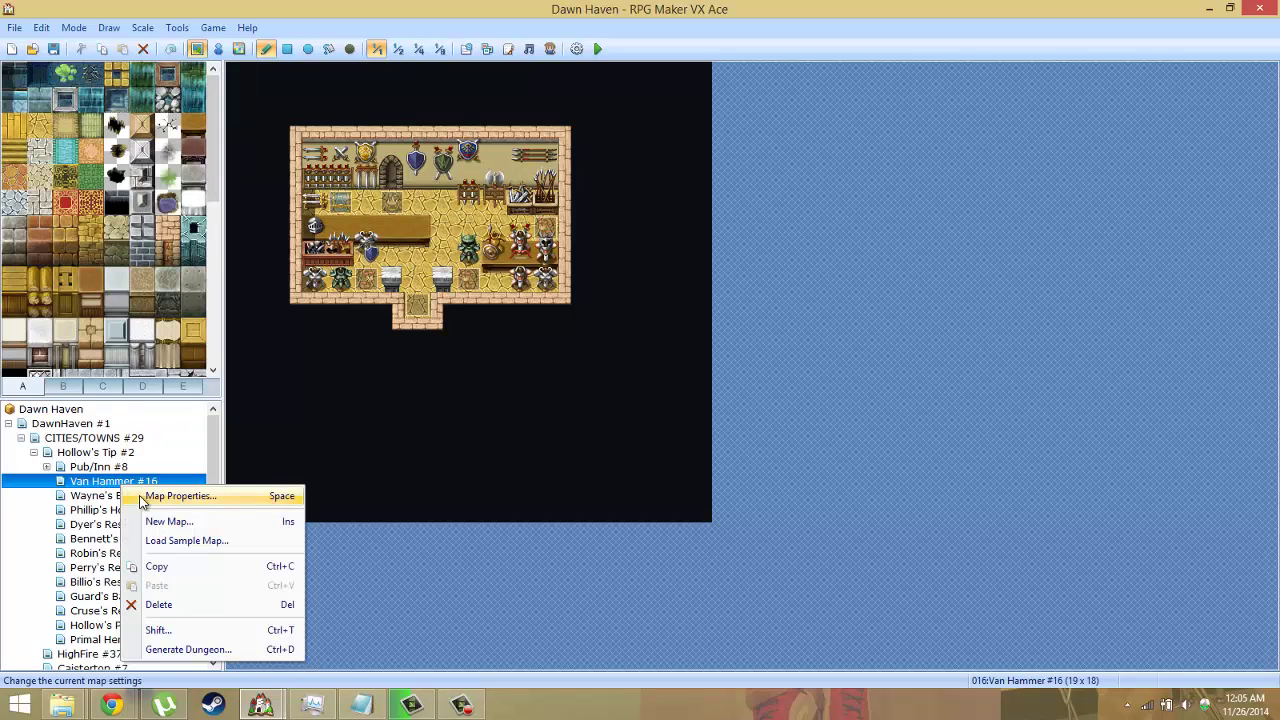
pyautogui.click(163, 570)
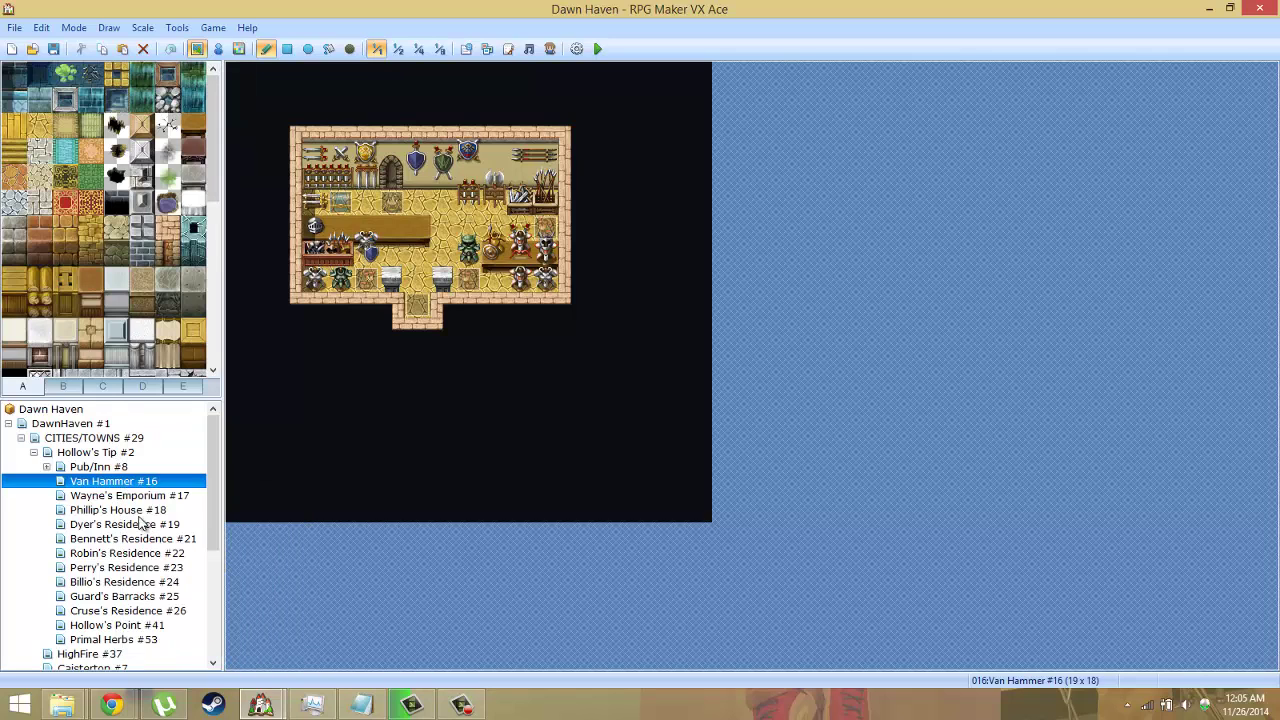
# Compare the interior layouts of the Van Hammer #16 and Wayne's Emporium #17 maps
pyautogui.click(140, 498)
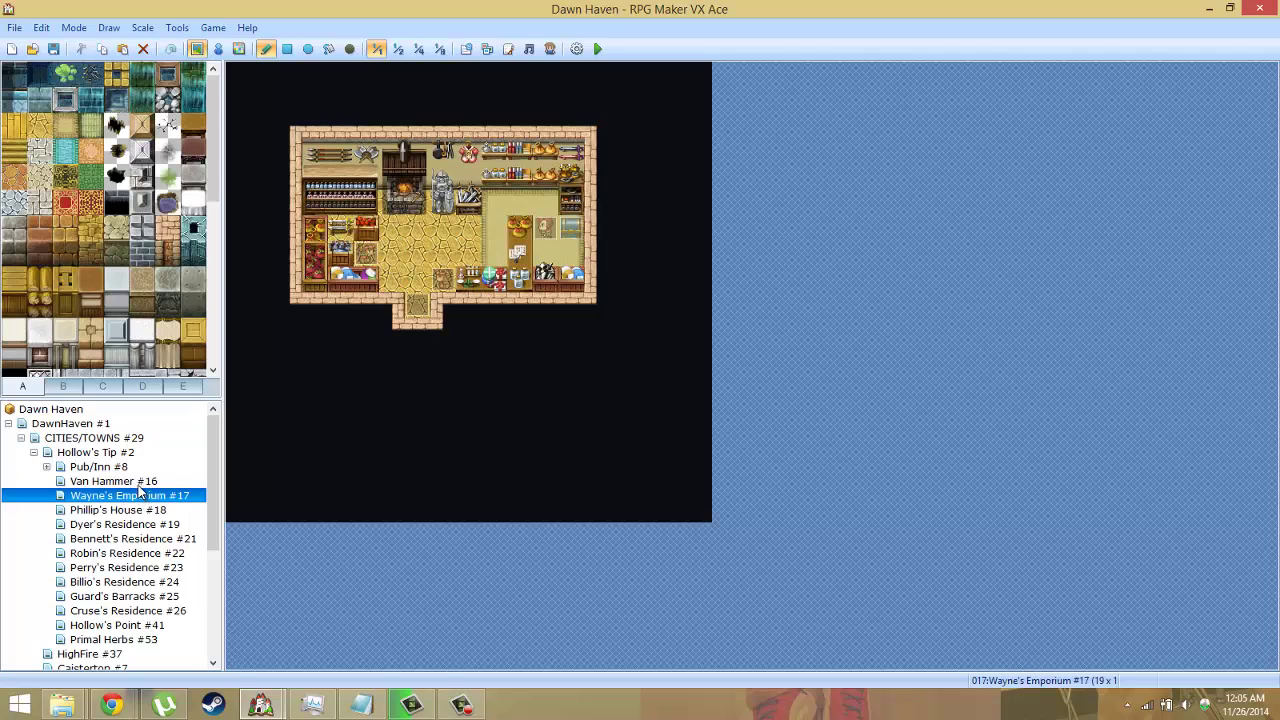
pyautogui.click(140, 484)
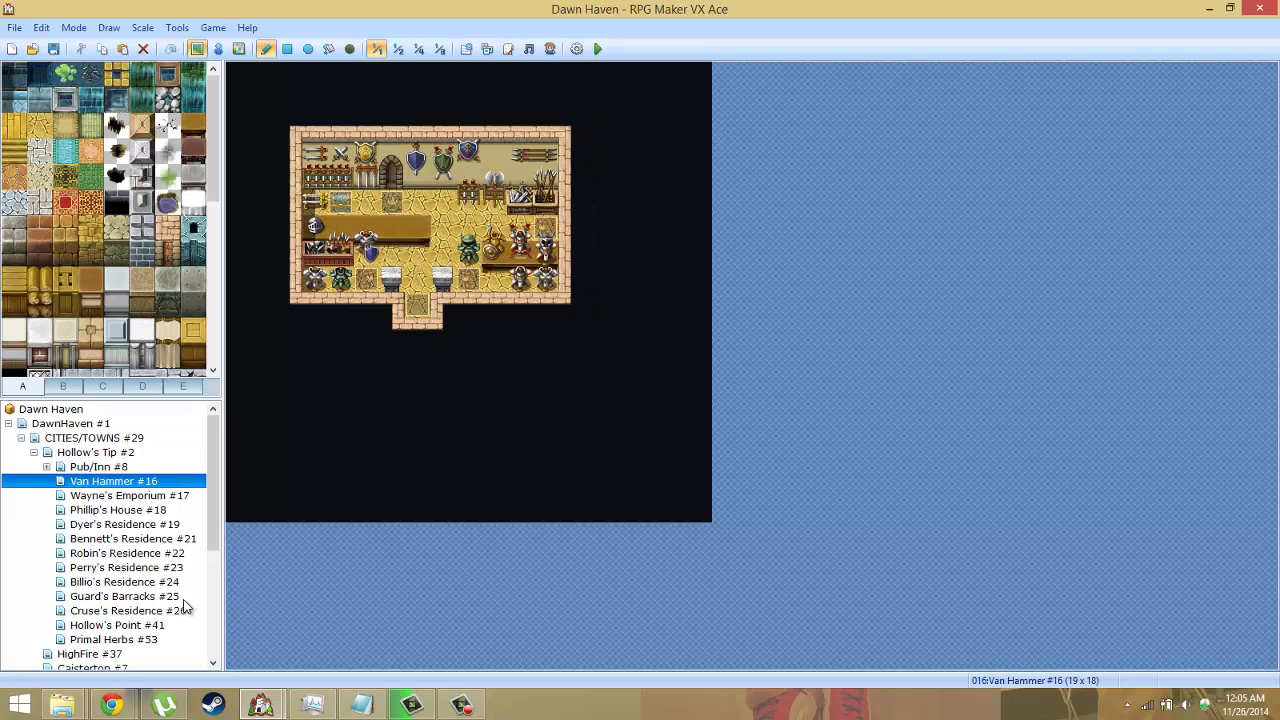
pyautogui.click(144, 497)
pyautogui.click(143, 483)
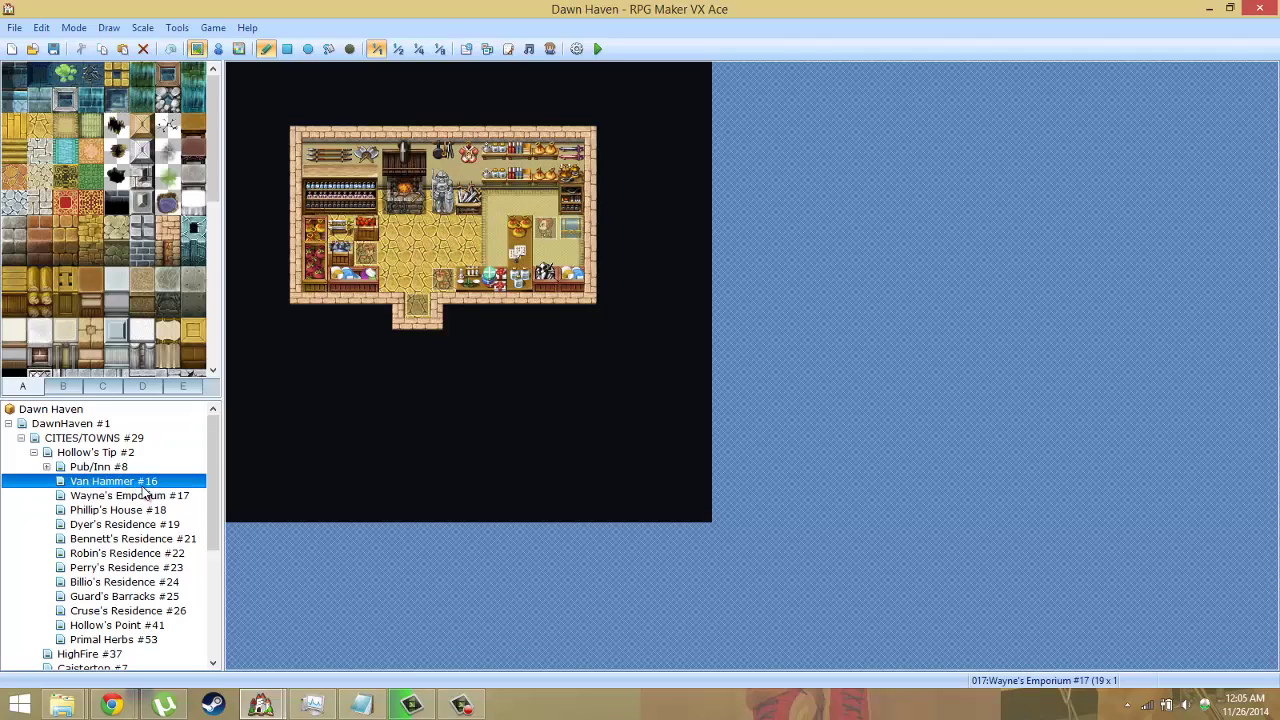
pyautogui.click(144, 497)
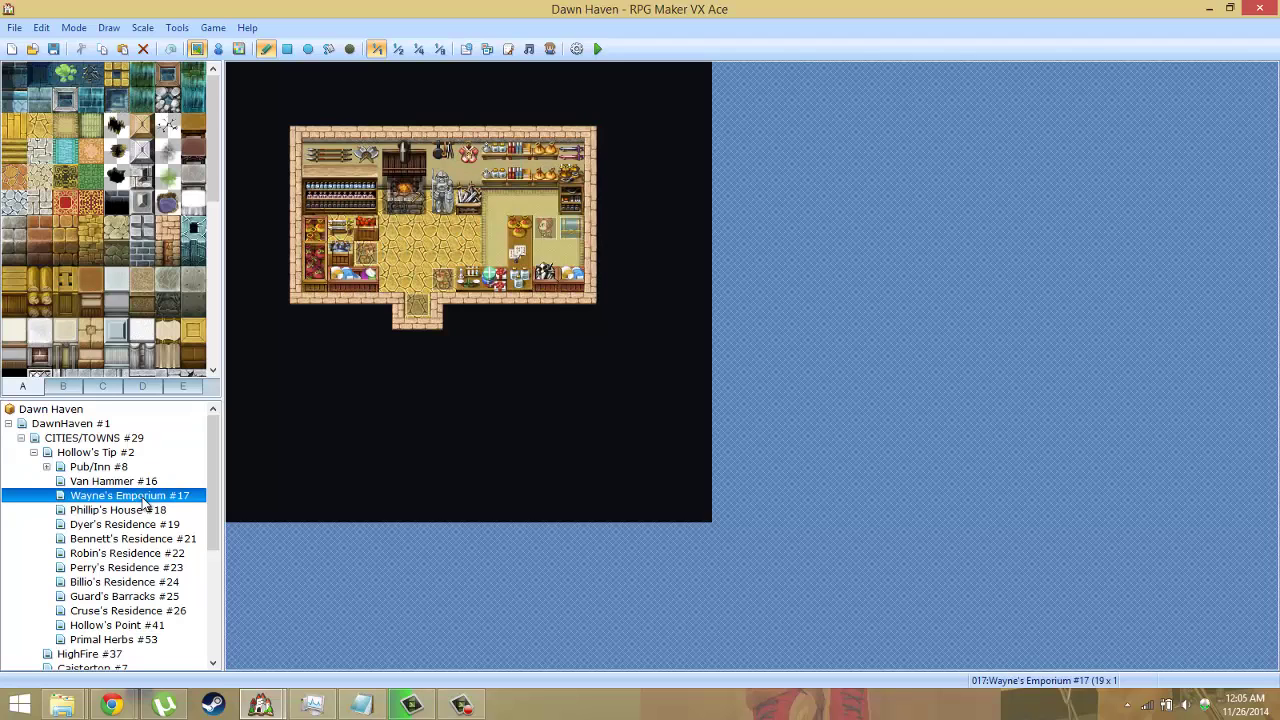
pyautogui.click(142, 483)
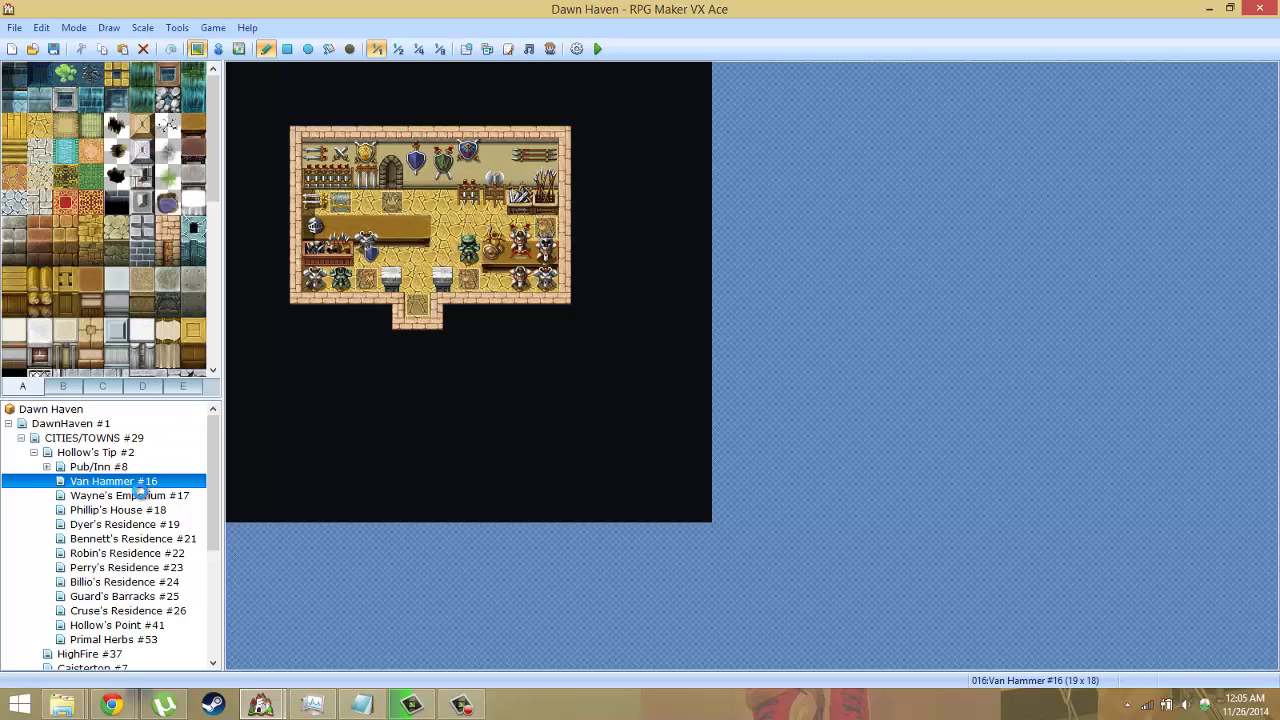
pyautogui.click(143, 497)
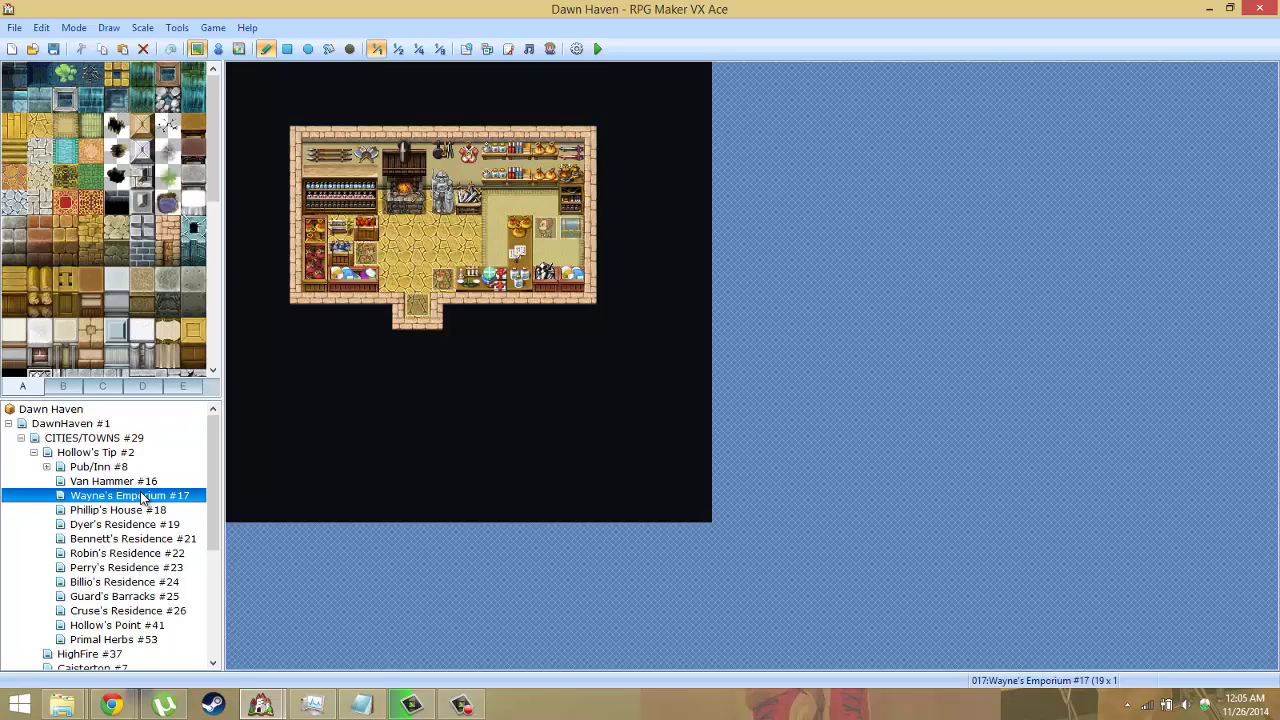
# Switch to the Dungeon Town project and paste the copied map beneath Forgotten Town
pyautogui.moveTo(277, 706)
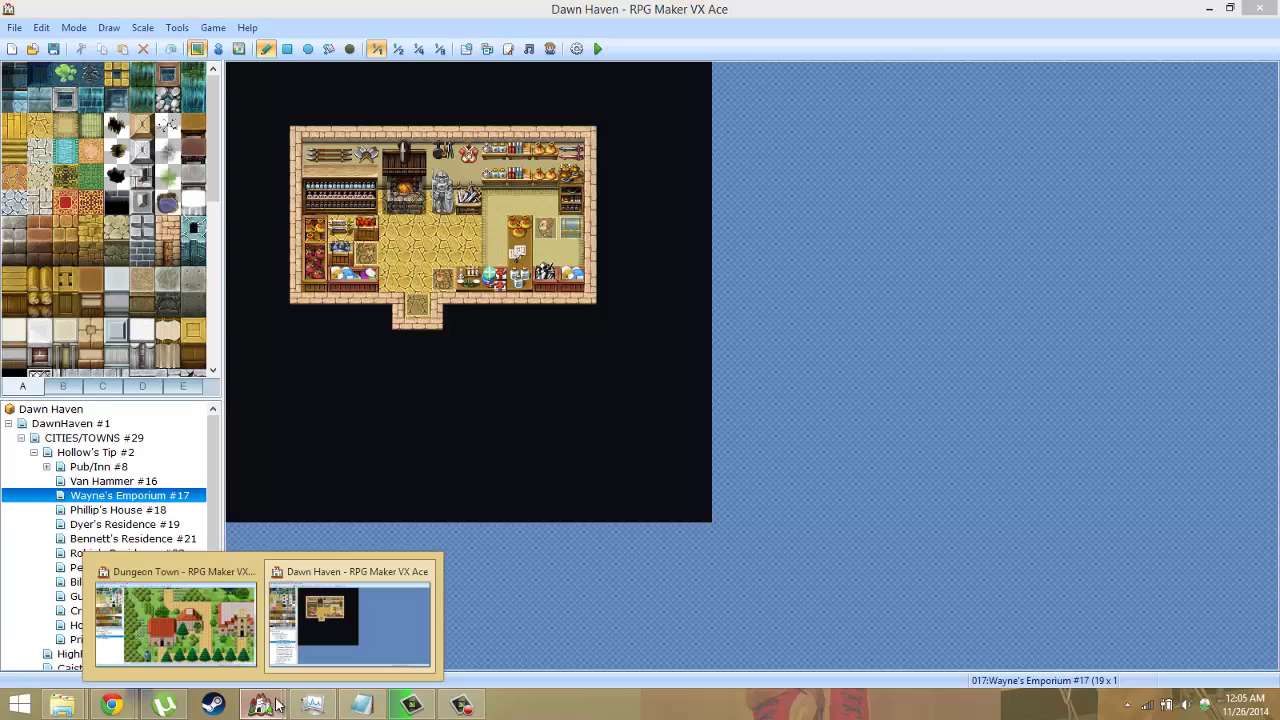
pyautogui.click(237, 628)
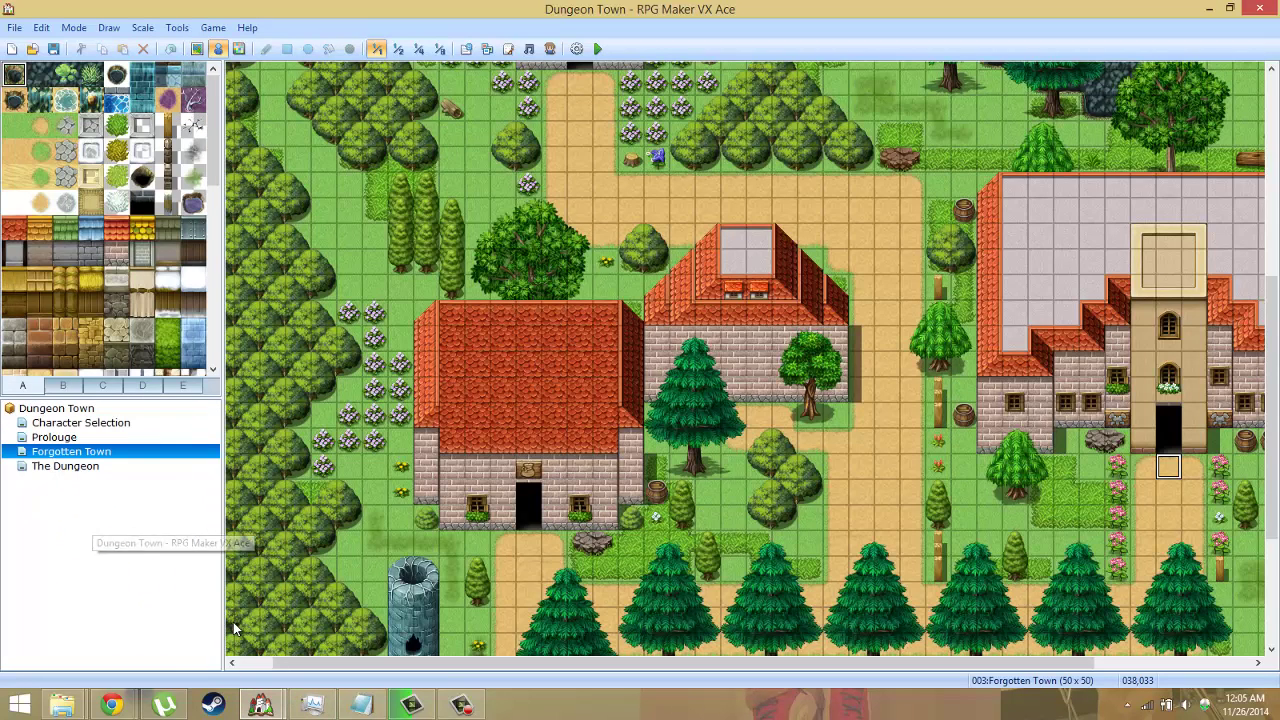
pyautogui.rightClick(125, 452)
pyautogui.click(160, 546)
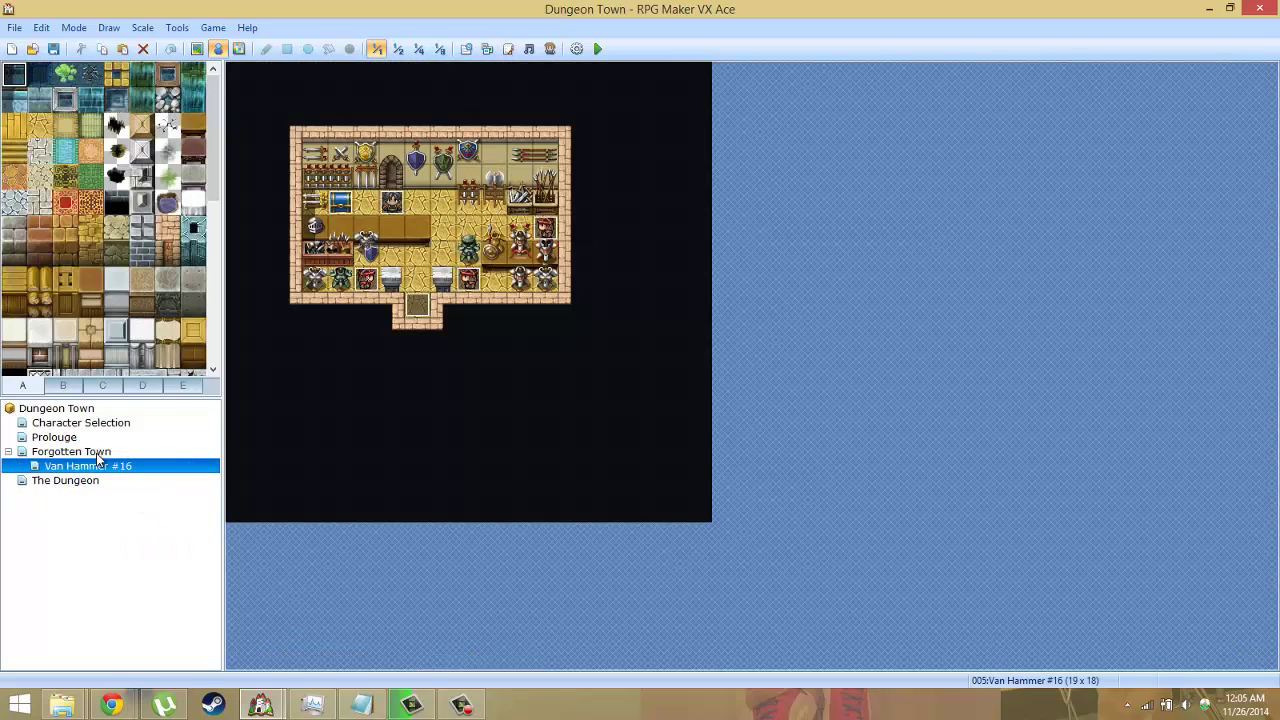
# Set both the name and the display name of the pasted Van Hammer #16 map to BlackSmith
pyautogui.rightClick(98, 466)
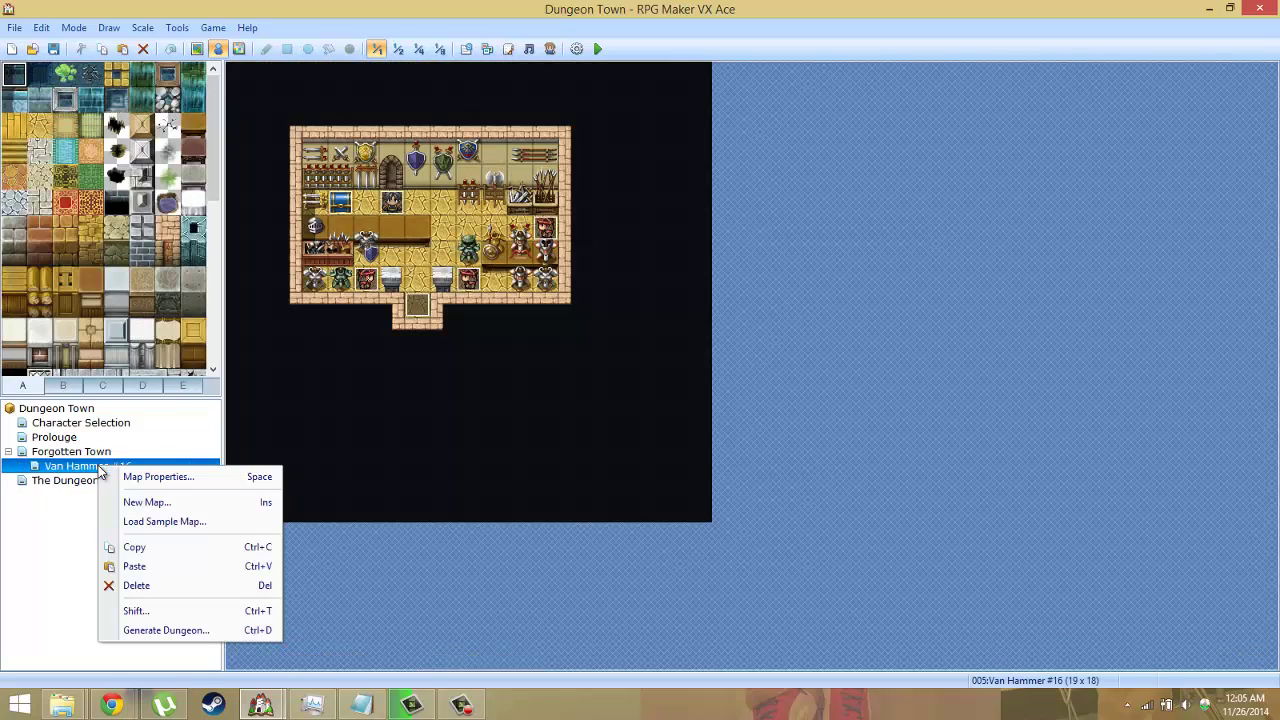
pyautogui.click(150, 477)
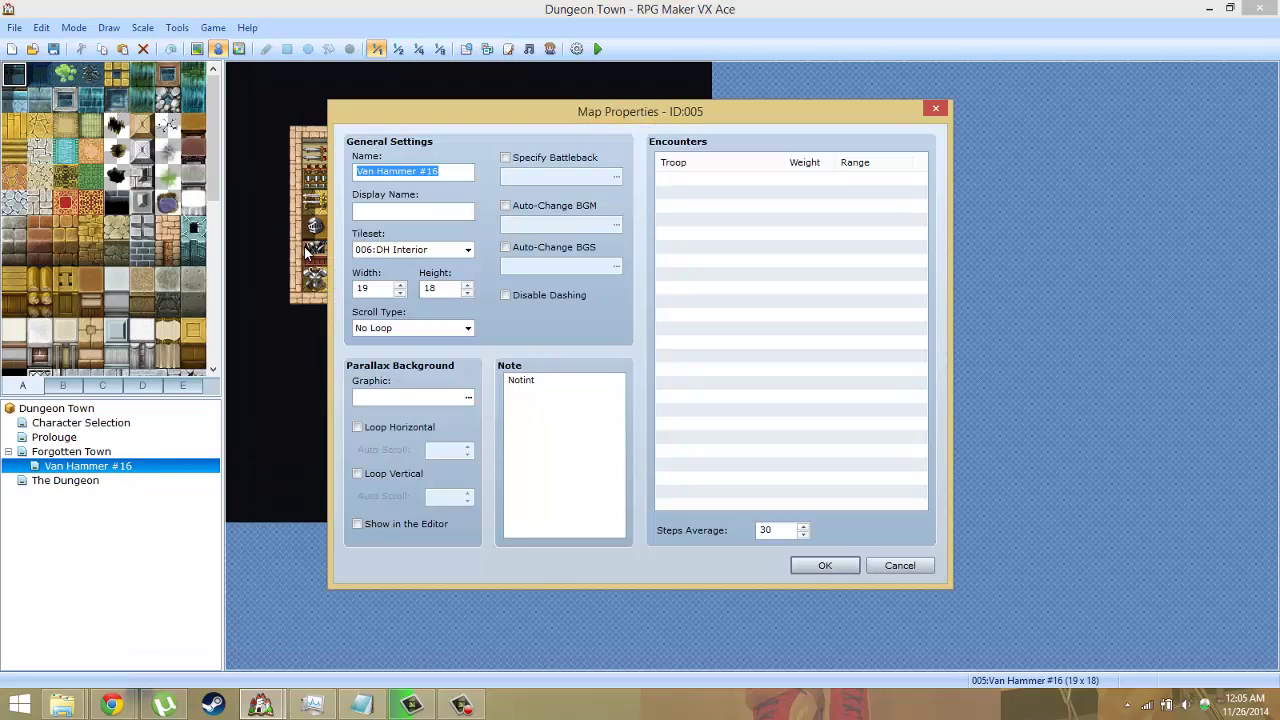
pyautogui.write('BlackSmith')
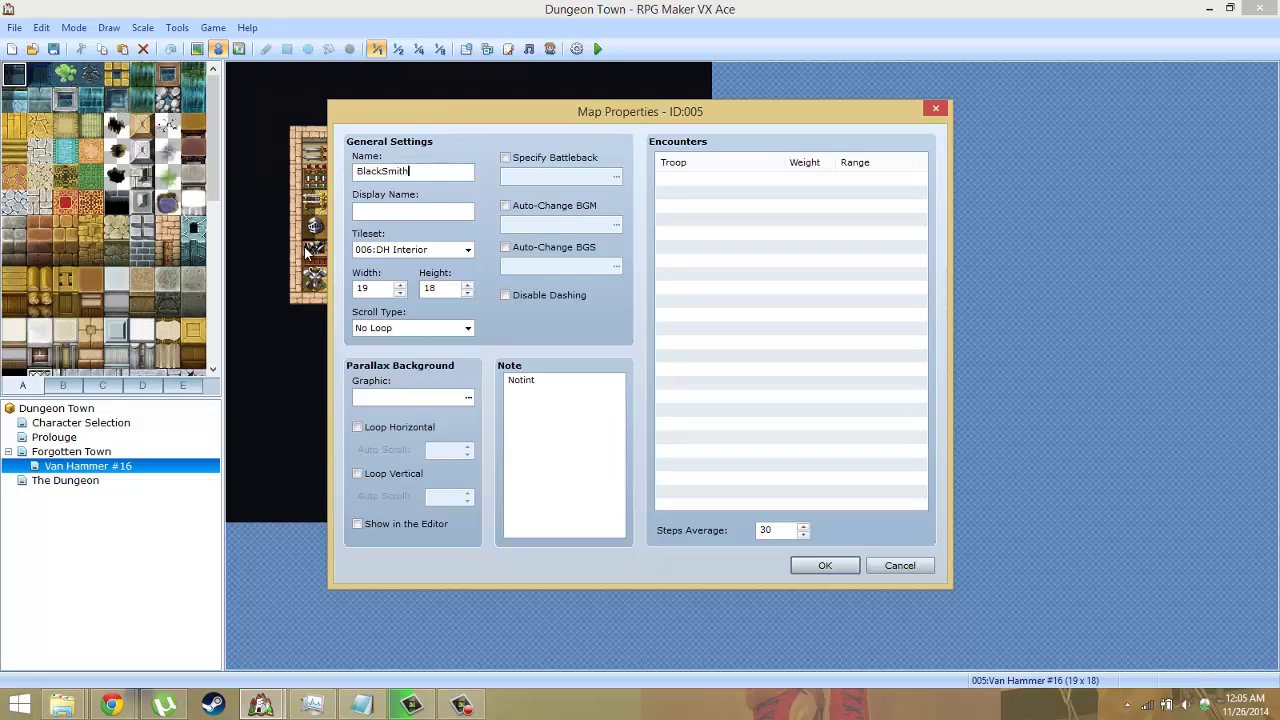
pyautogui.click(380, 209)
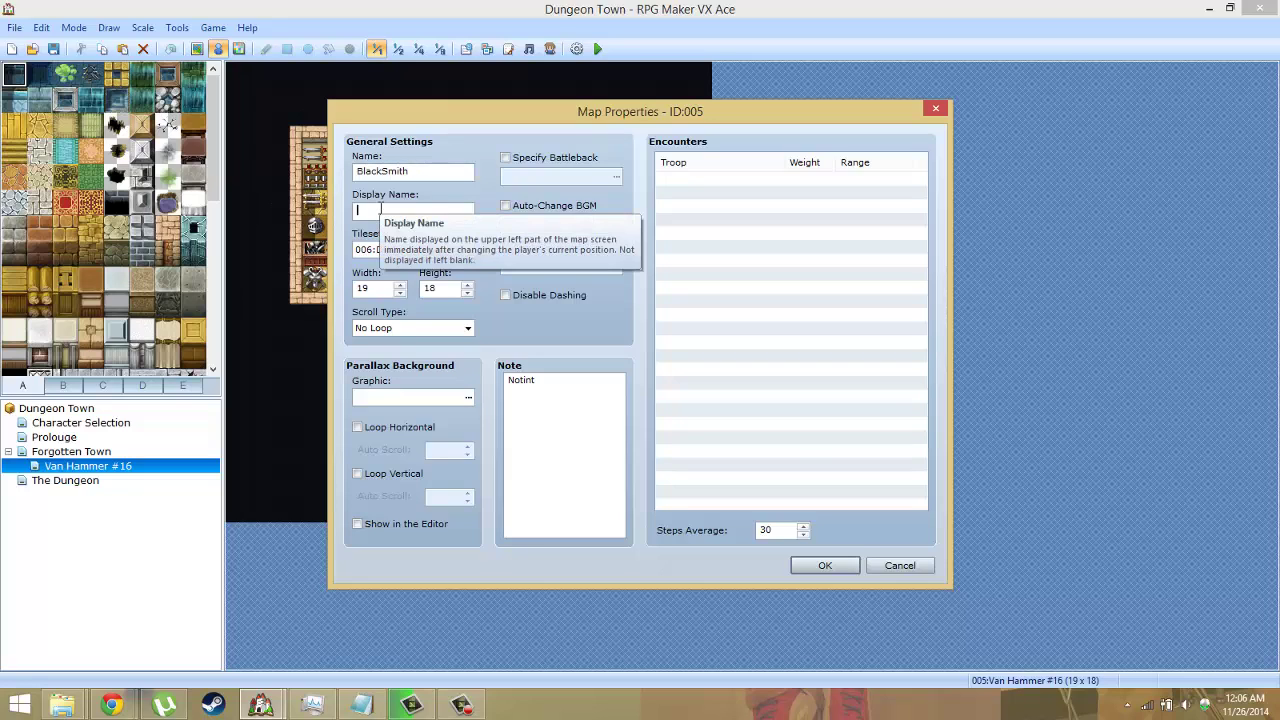
pyautogui.hotkey('ctrl', 'v')
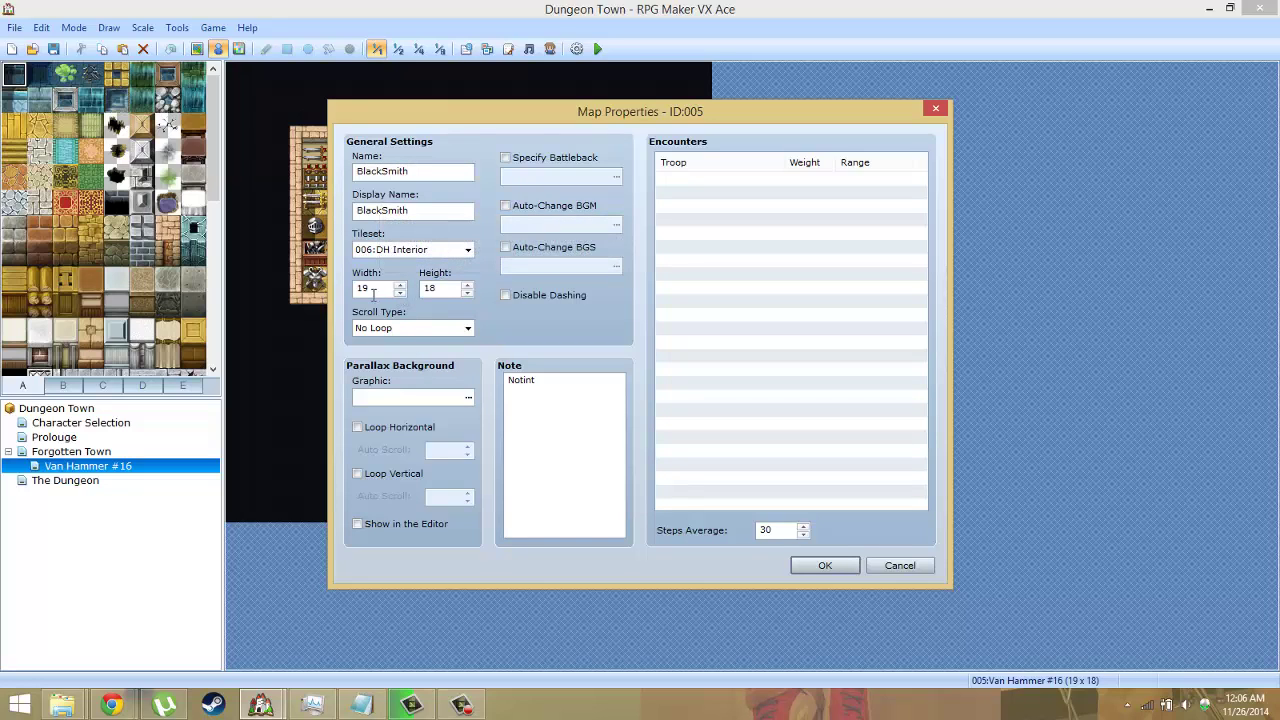
pyautogui.click(824, 564)
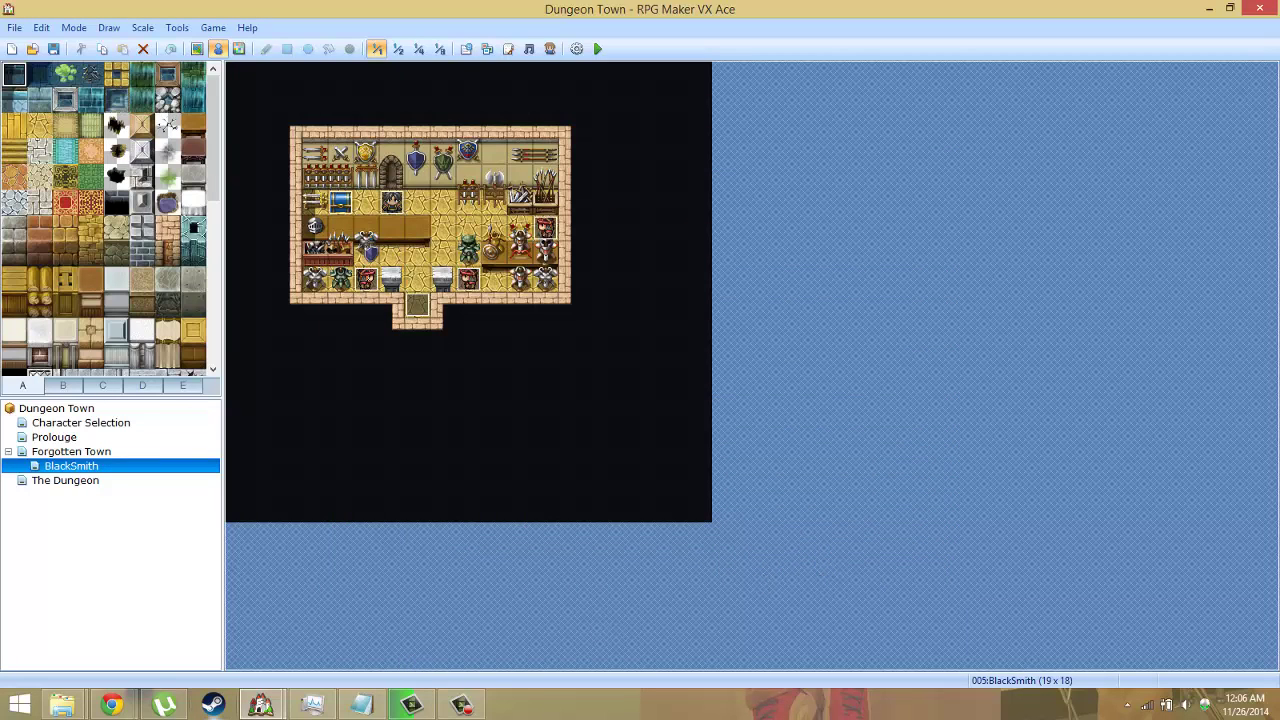
# Return to the Dawn Haven project and look through the shop and residence interiors under Hollow's Tip for another reusable map
pyautogui.click(110, 705)
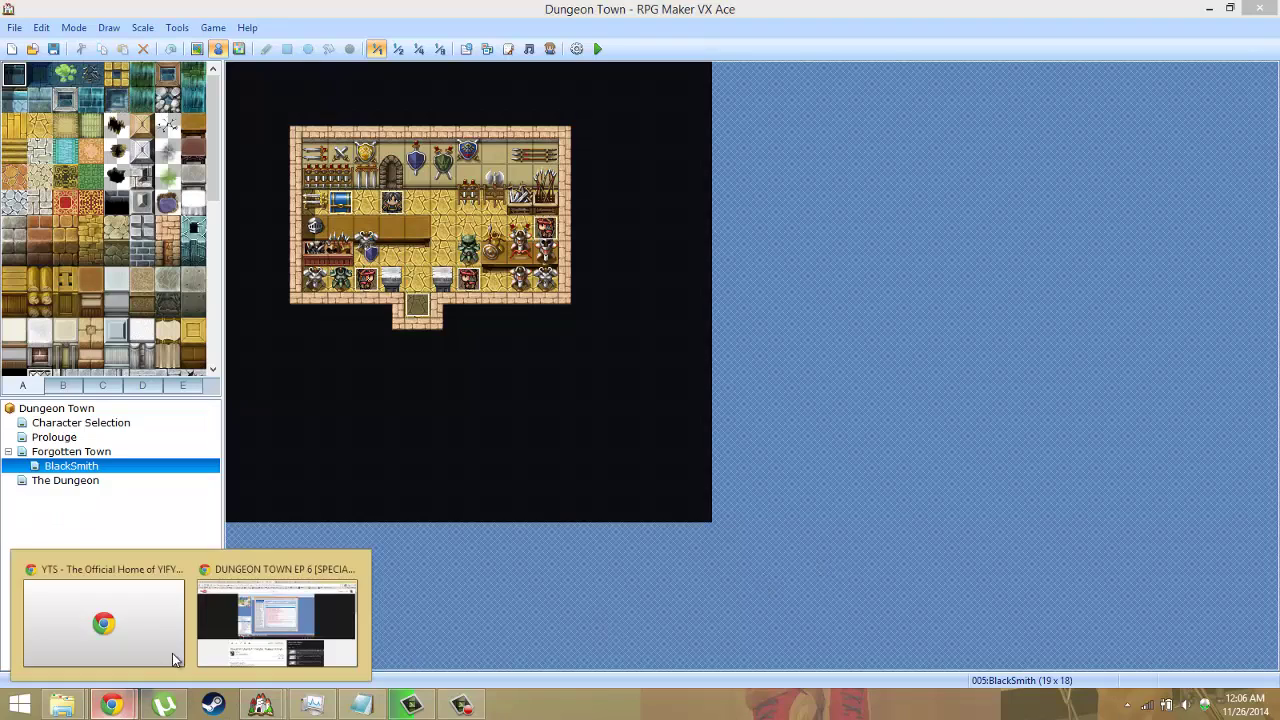
pyautogui.moveTo(258, 705)
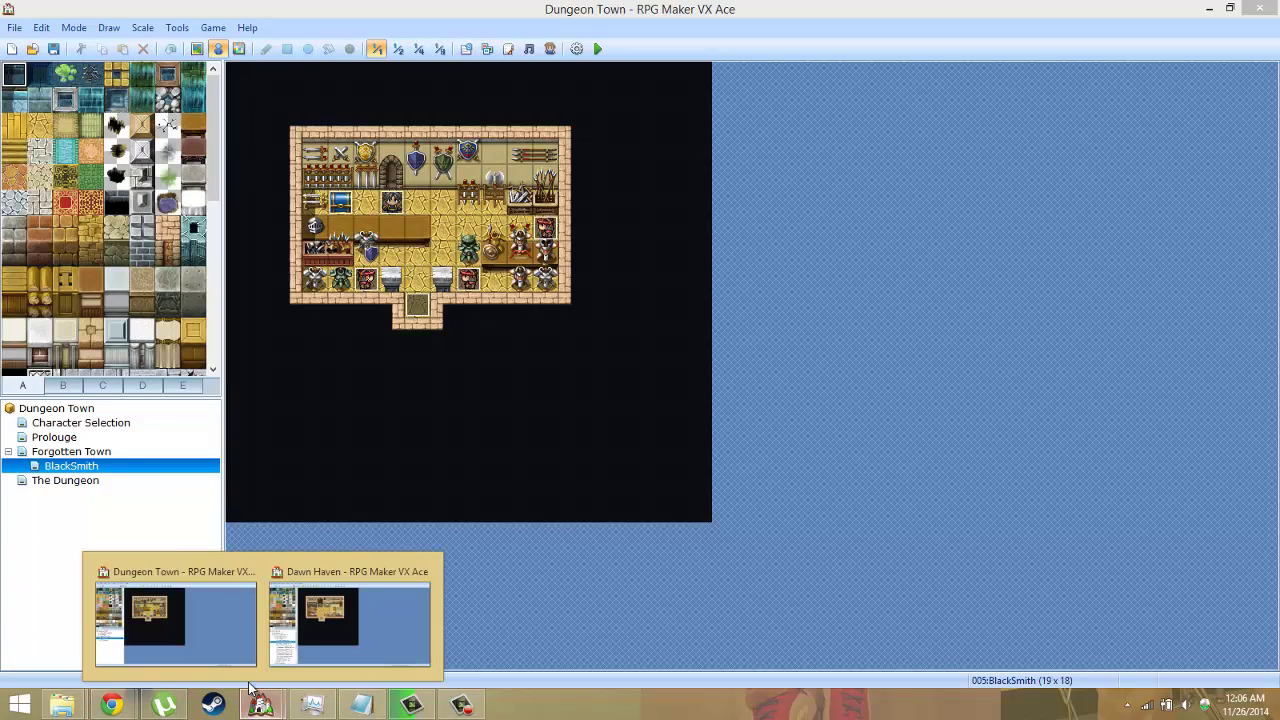
pyautogui.click(206, 631)
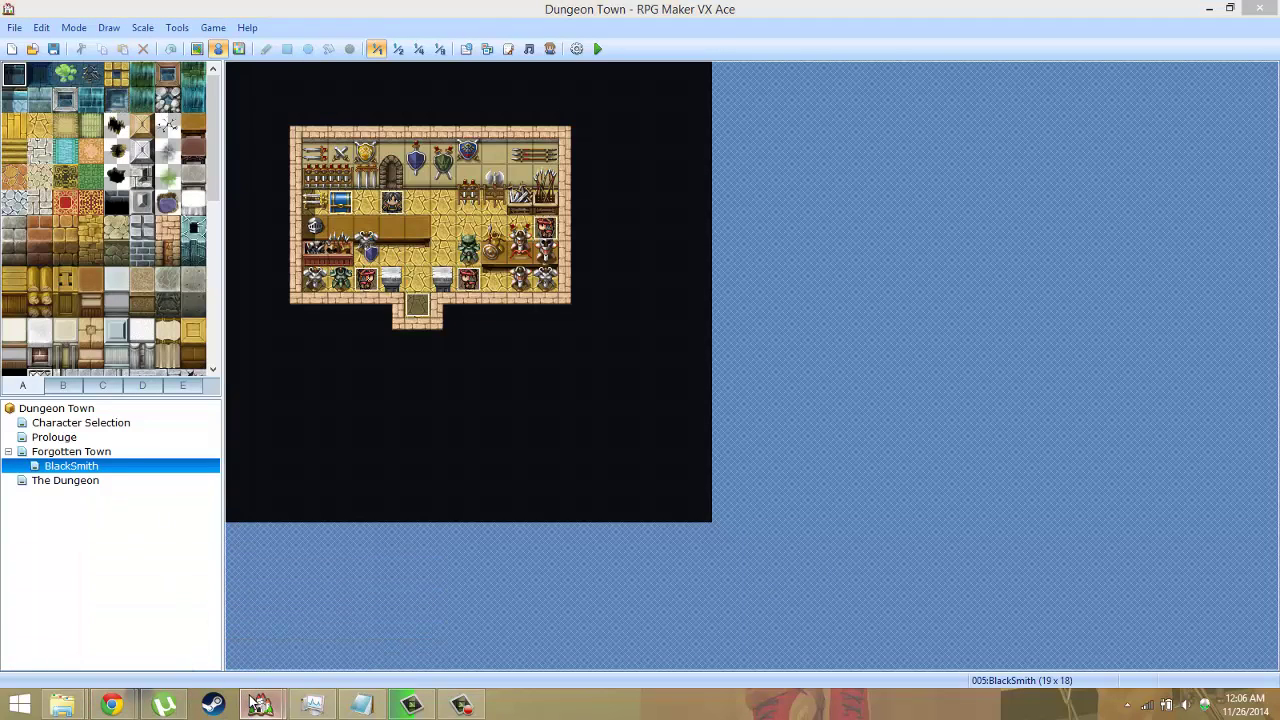
pyautogui.click(344, 641)
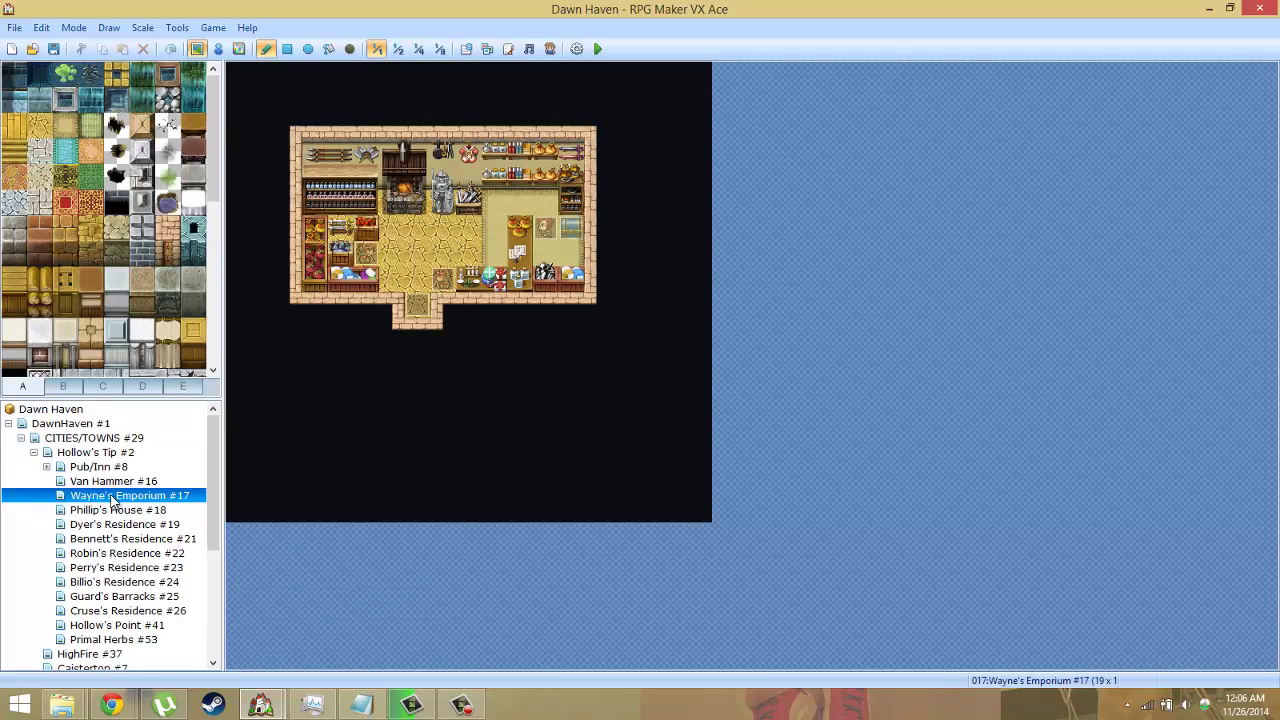
pyautogui.click(88, 638)
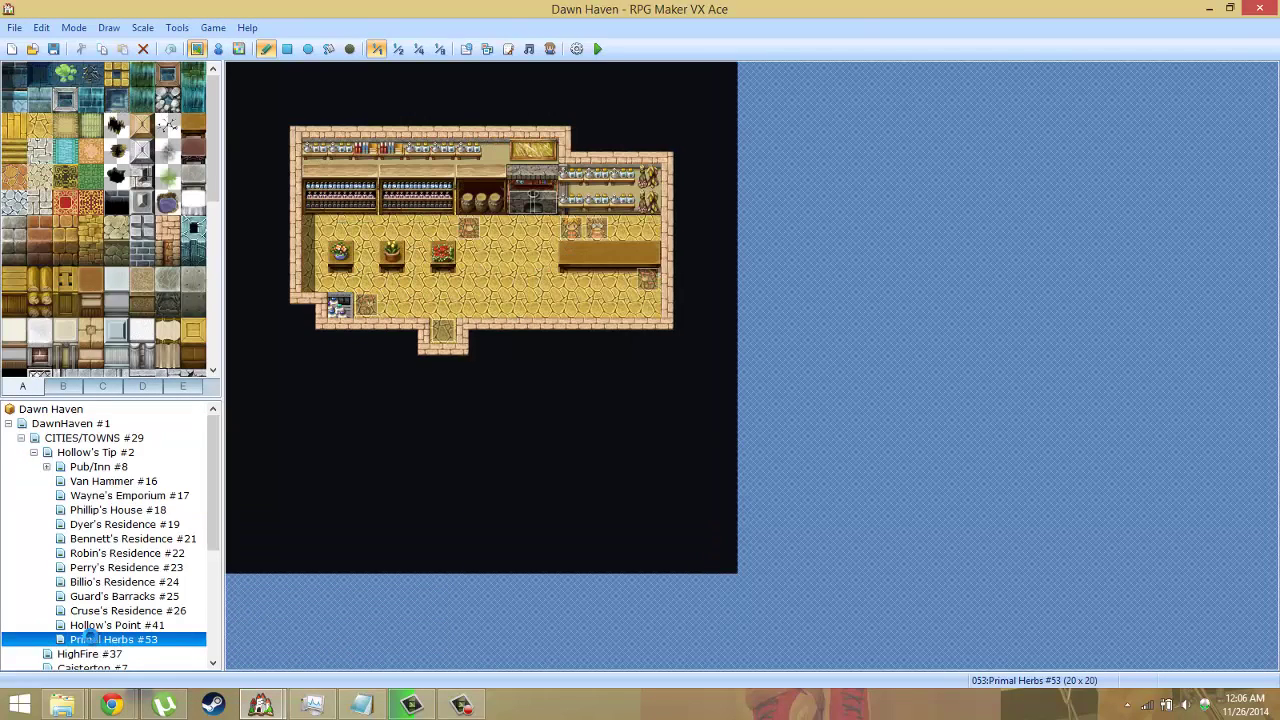
pyautogui.press('Up')
pyautogui.press('Up')
pyautogui.press('Up')
pyautogui.press('Up')
pyautogui.press('Up')
pyautogui.press('Up')
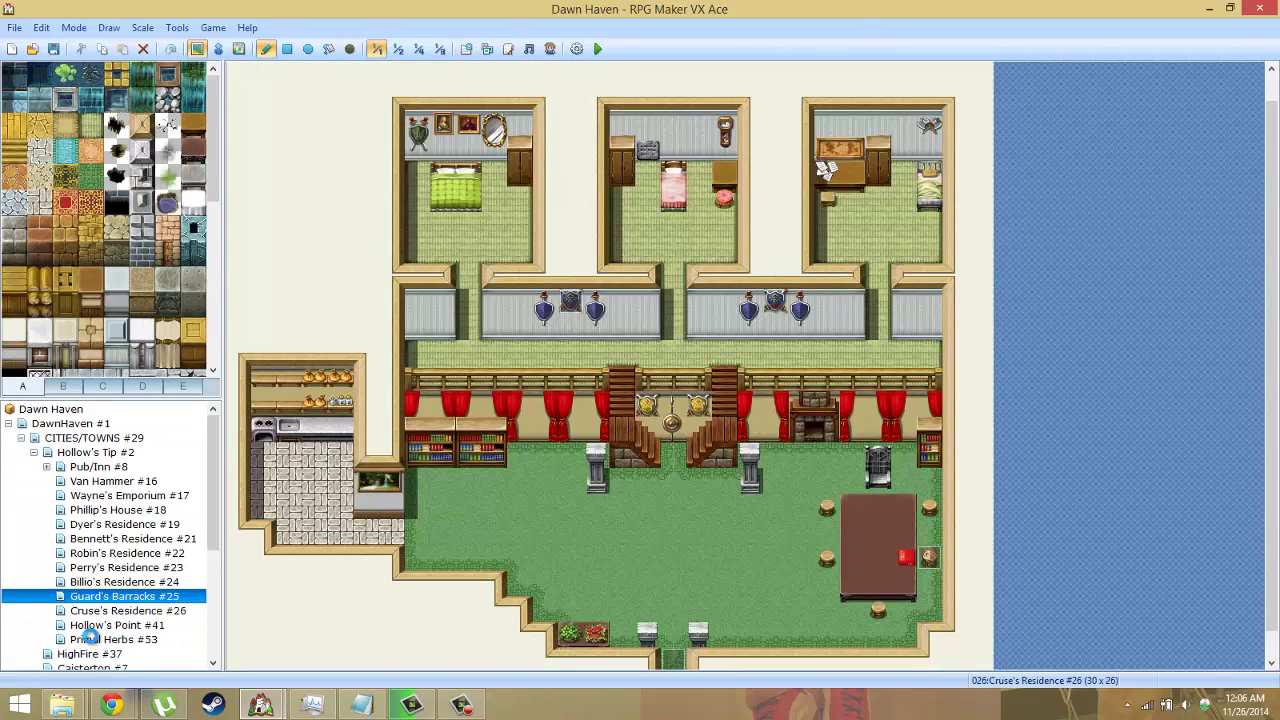
pyautogui.press('Up')
pyautogui.press('Up')
pyautogui.press('Up')
pyautogui.press('Up')
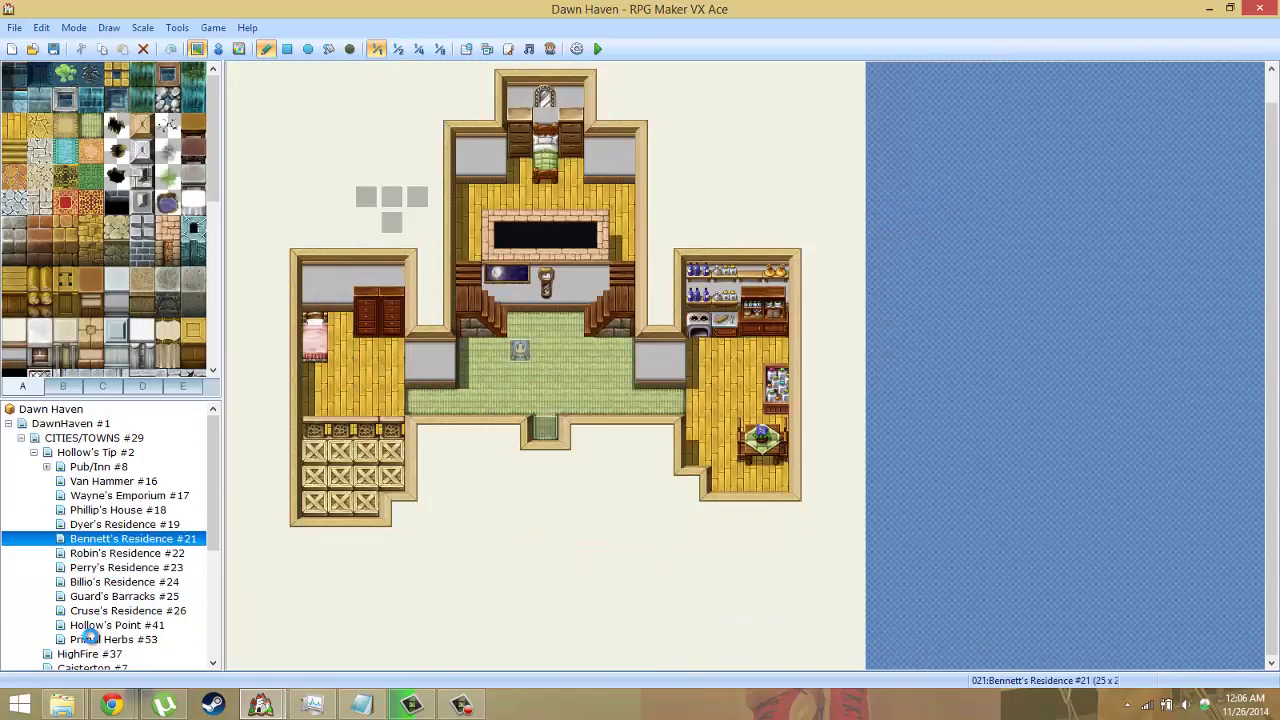
pyautogui.press('Down')
pyautogui.press('Down')
pyautogui.press('Down')
pyautogui.press('Down')
pyautogui.press('Down')
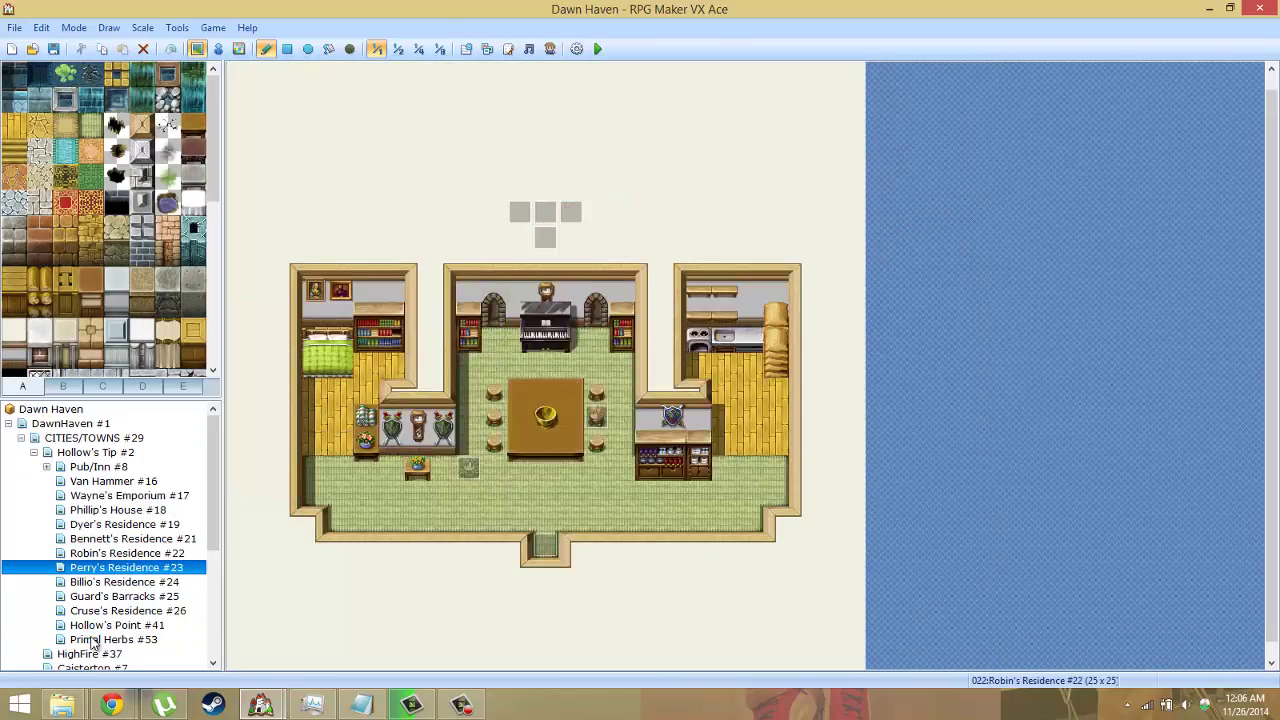
pyautogui.click(104, 639)
pyautogui.click(108, 626)
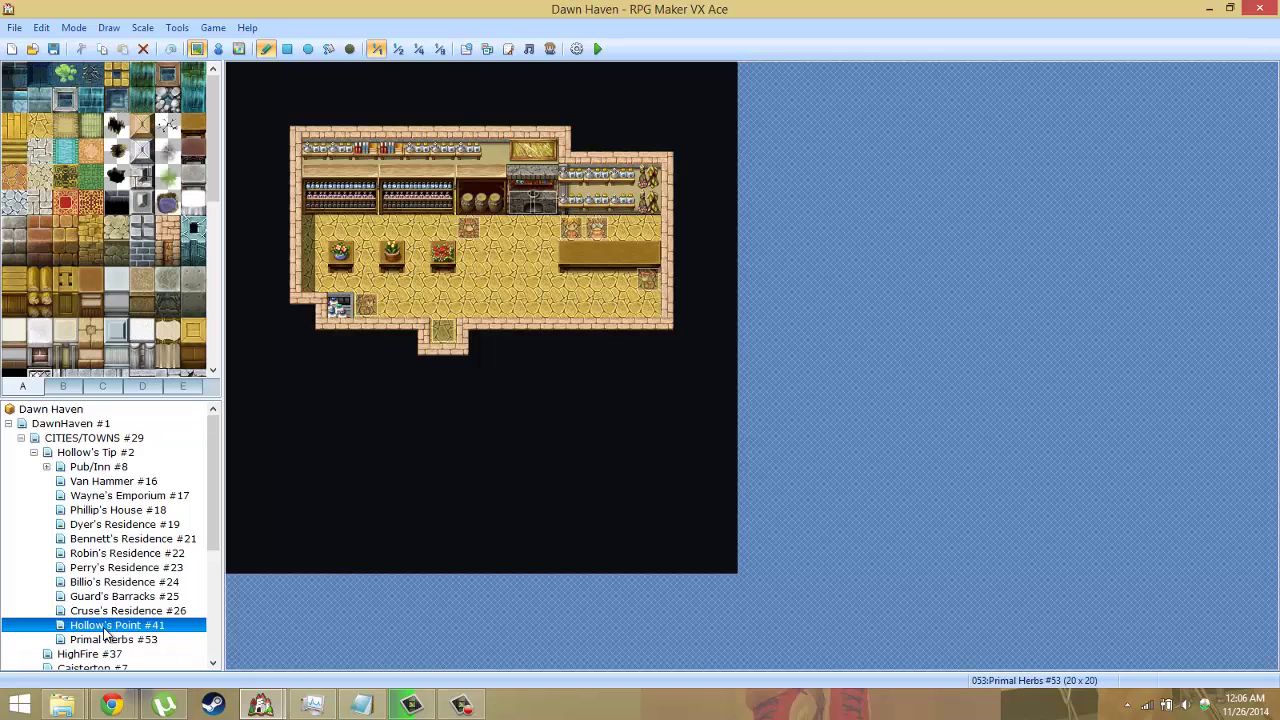
# Copy the Pub/Inn #8 map from Dawn Haven and paste it beneath Forgotten Town in the Dungeon Town project
pyautogui.click(82, 467)
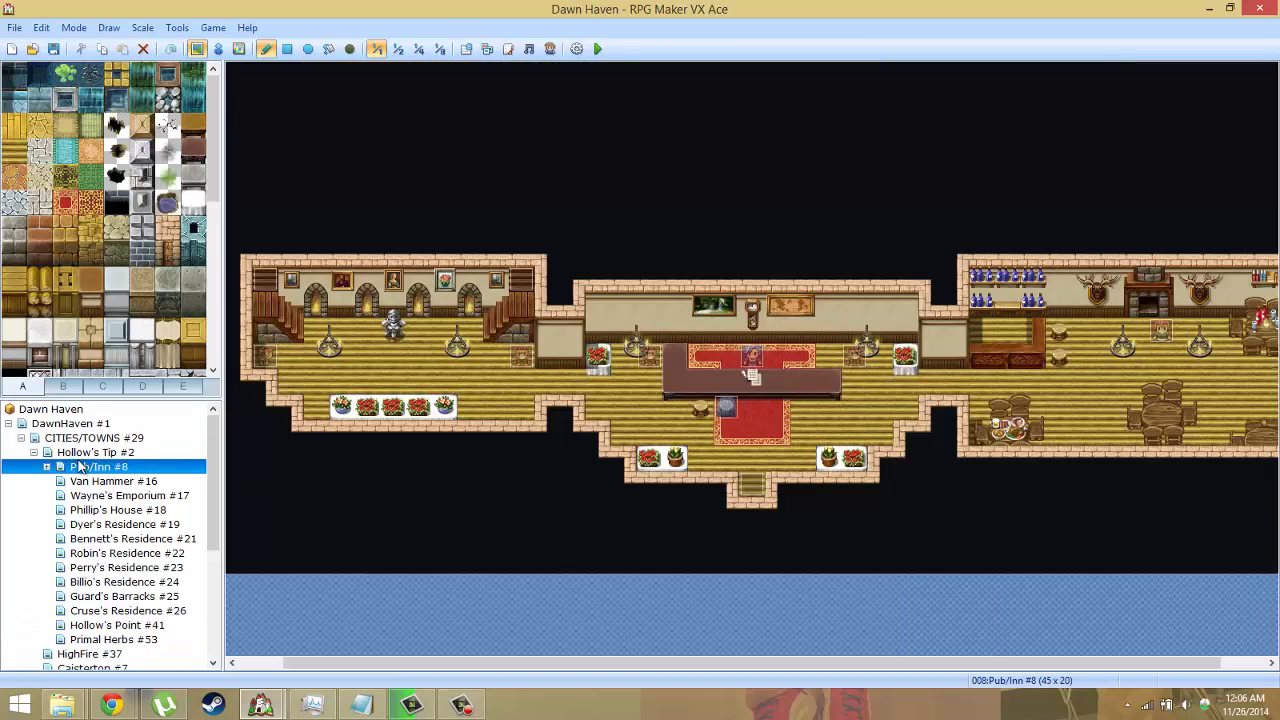
pyautogui.rightClick(80, 466)
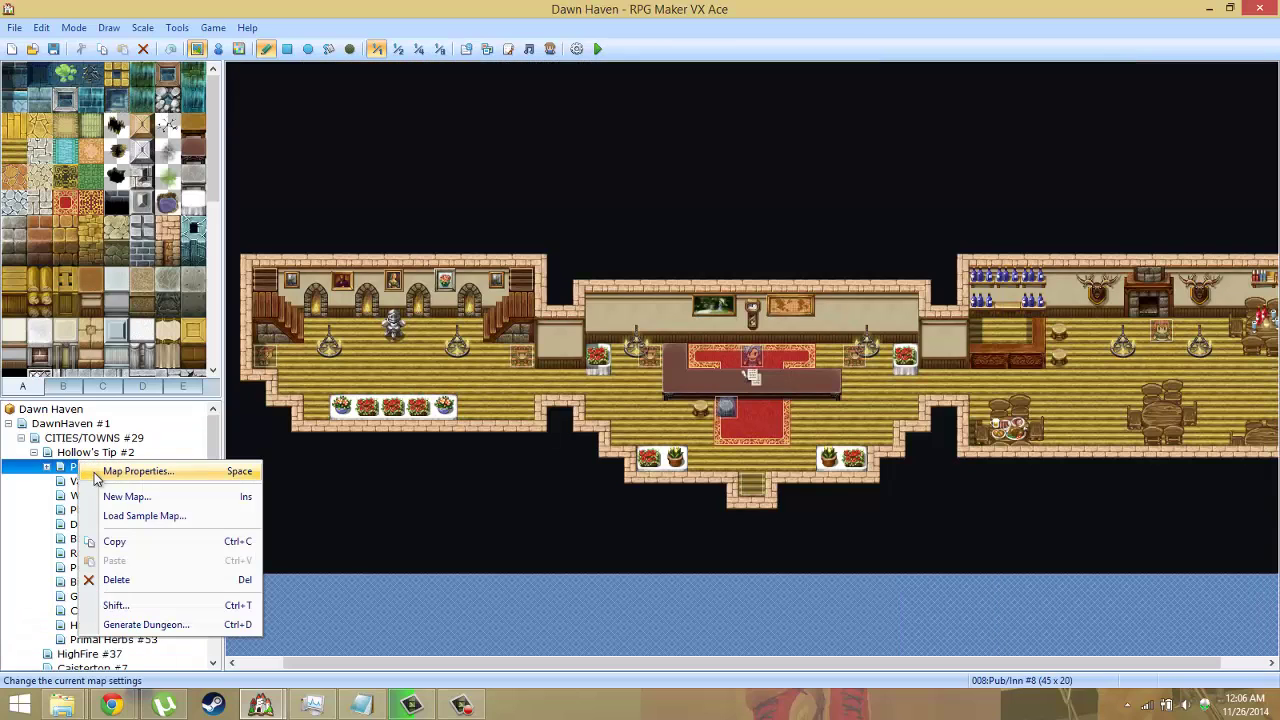
pyautogui.click(135, 541)
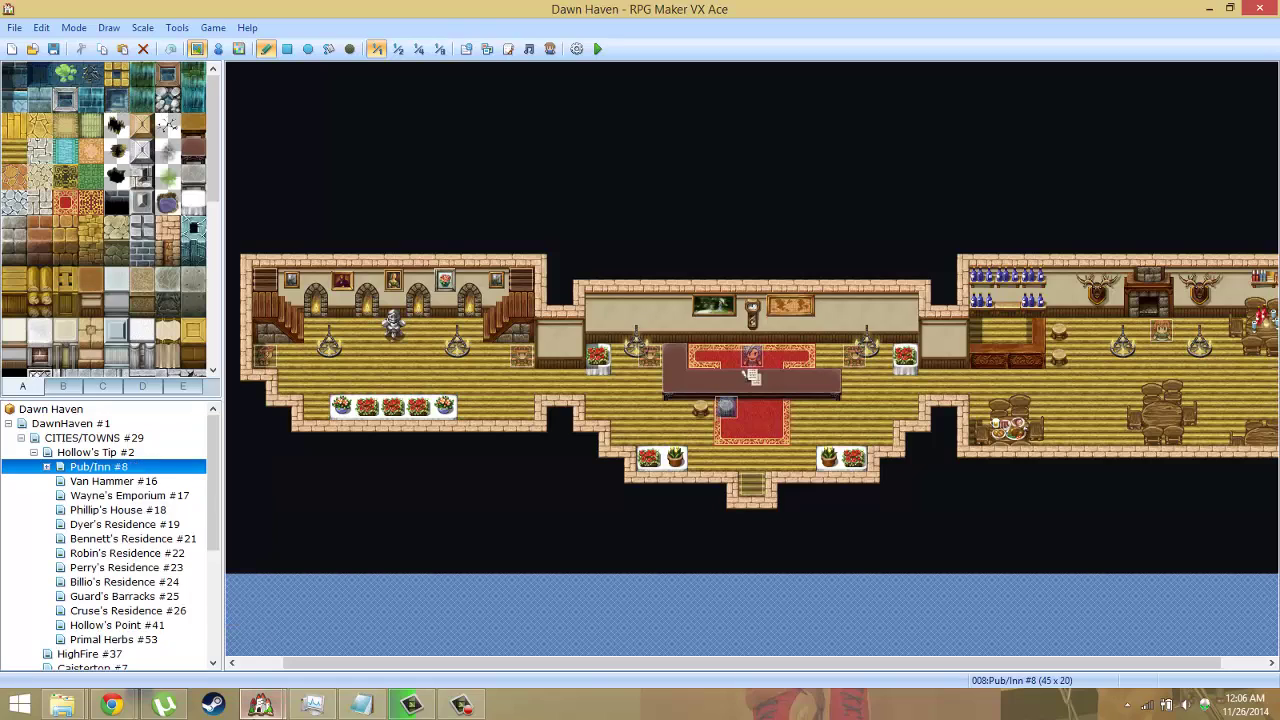
pyautogui.moveTo(258, 708)
pyautogui.click(225, 598)
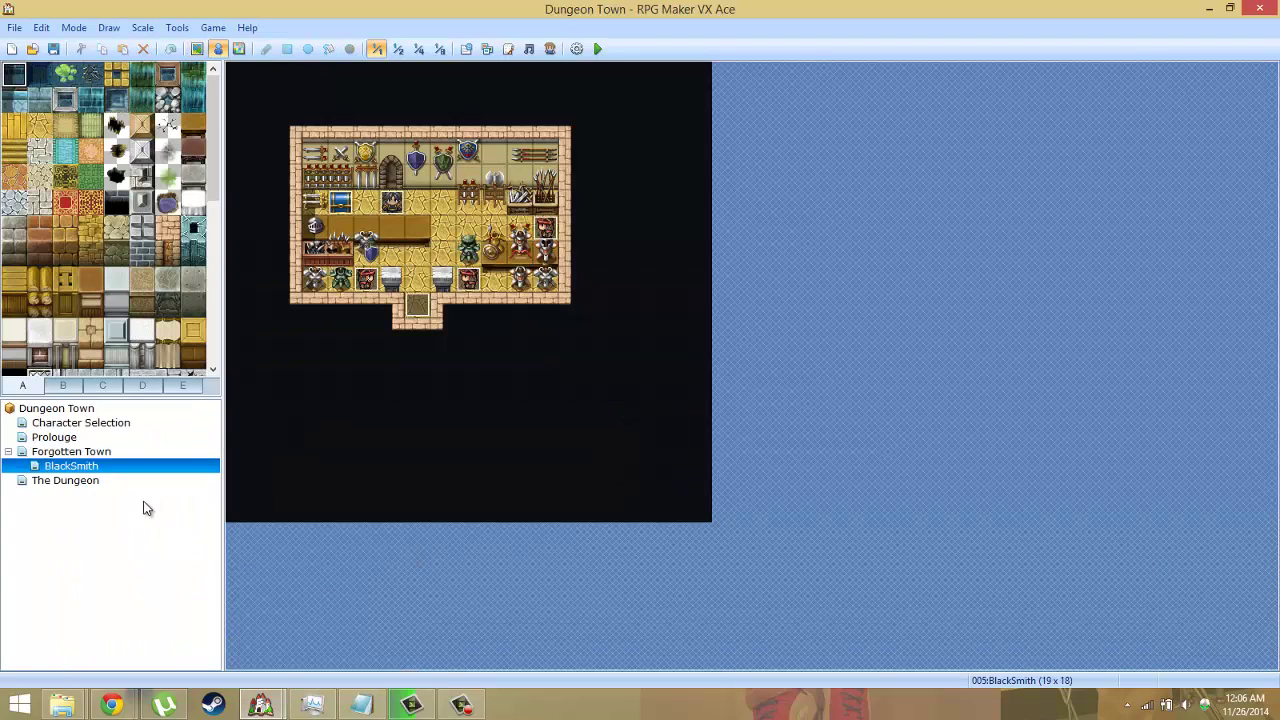
pyautogui.rightClick(100, 456)
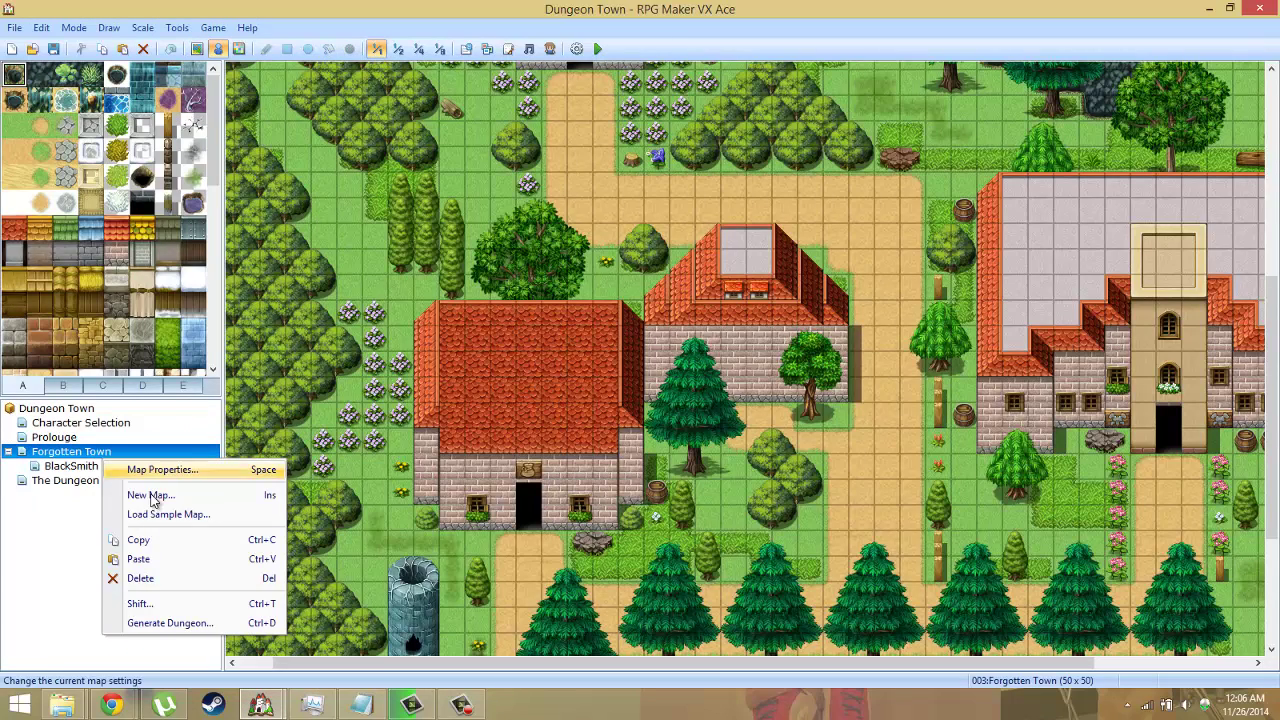
pyautogui.click(163, 558)
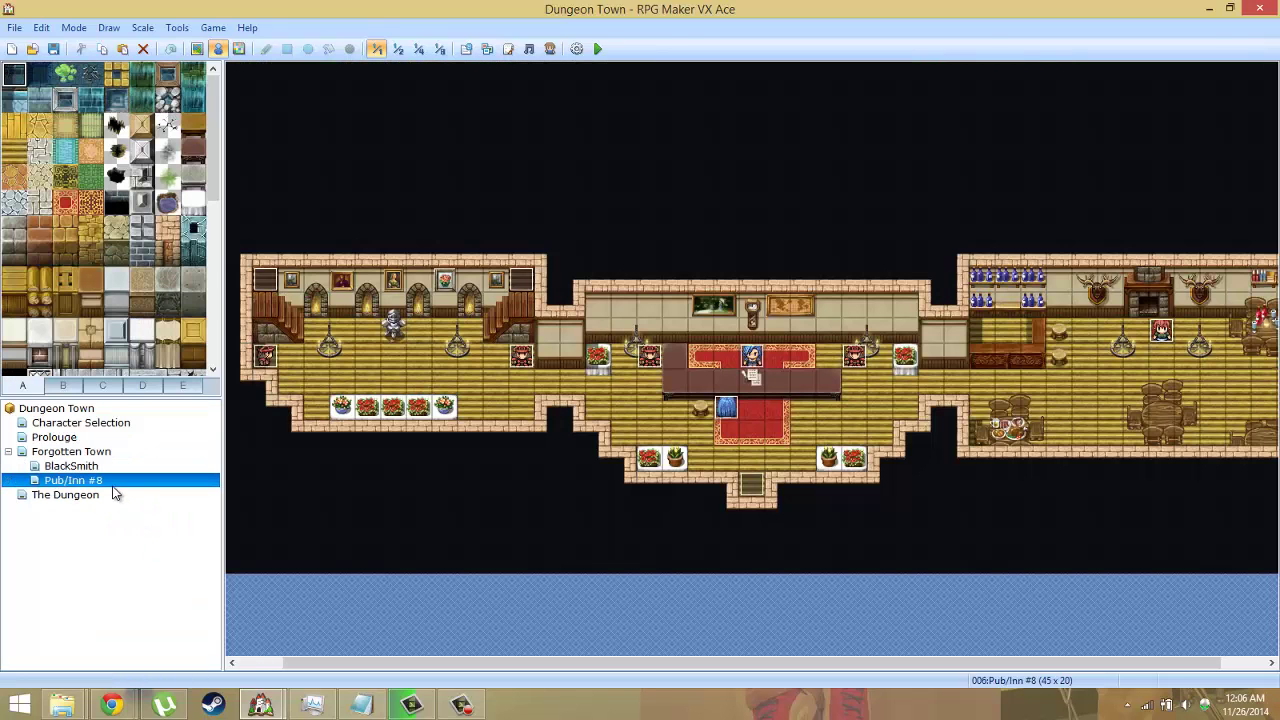
# Set both the name and the display name of the pasted Pub/Inn #8 map to Inn
pyautogui.rightClick(113, 486)
pyautogui.click(125, 497)
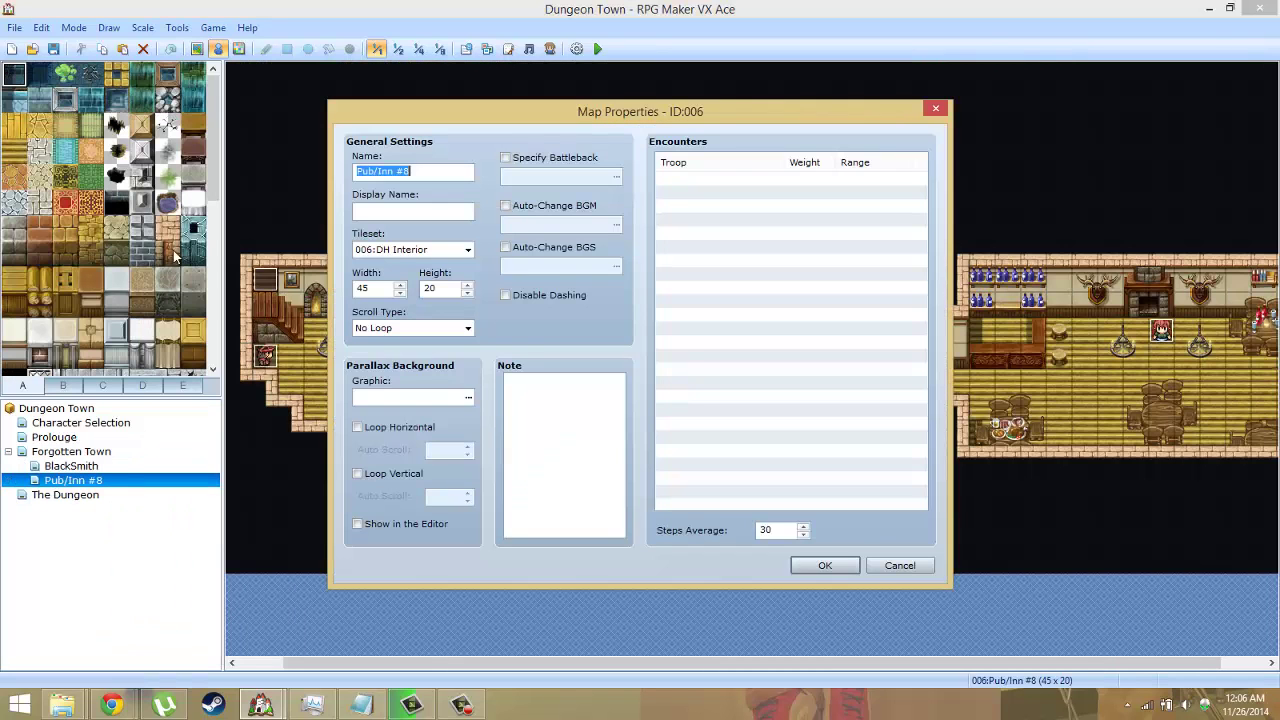
pyautogui.click(373, 212)
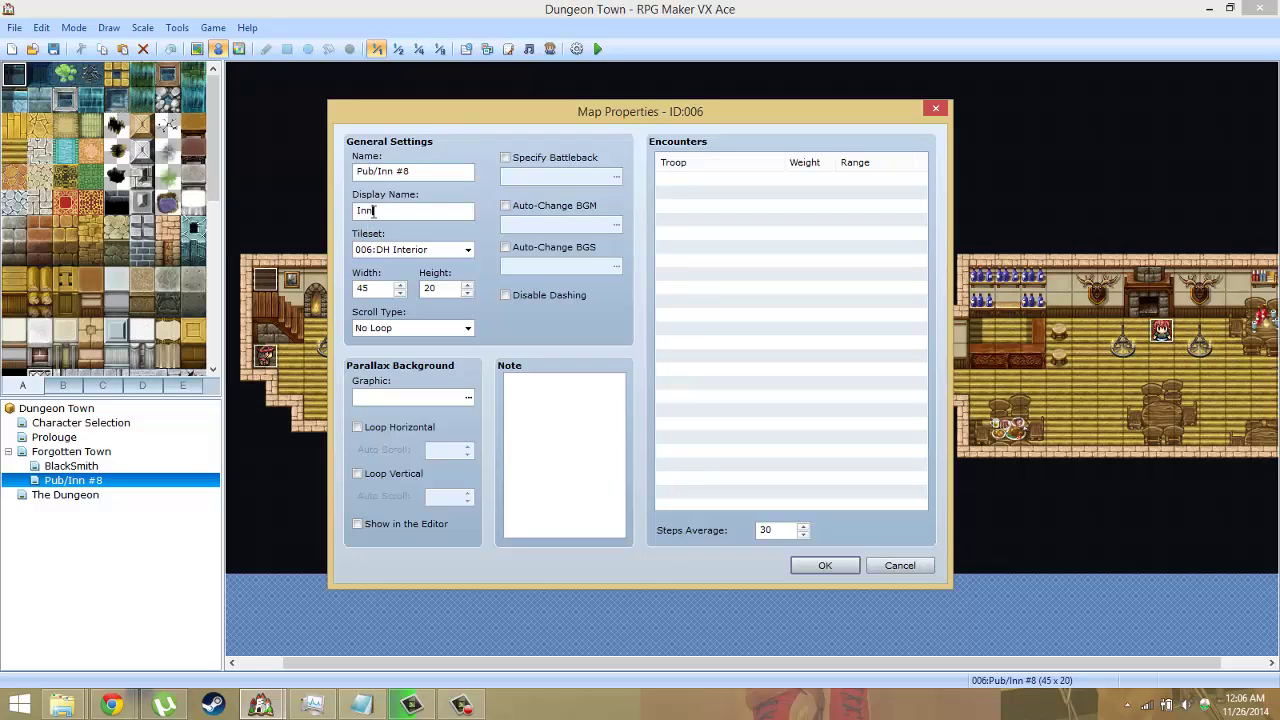
pyautogui.tripleClick(416, 172)
pyautogui.click(416, 172)
pyautogui.press('BackSpace')
pyautogui.press('BackSpace')
pyautogui.press('BackSpace')
pyautogui.press('BackSpace')
pyautogui.press('BackSpace')
pyautogui.press('BackSpace')
pyautogui.press('BackSpace')
pyautogui.click(811, 571)
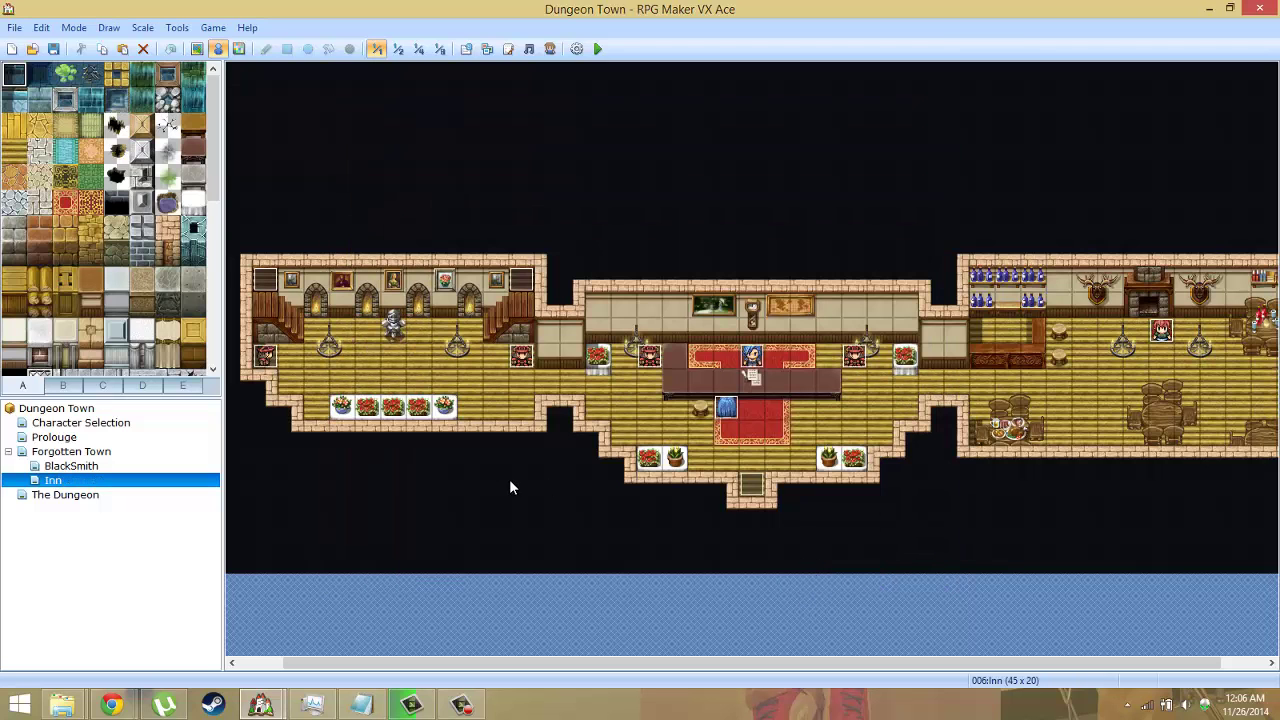
# Review the map properties of the BlackSmith map without changing them
pyautogui.click(98, 466)
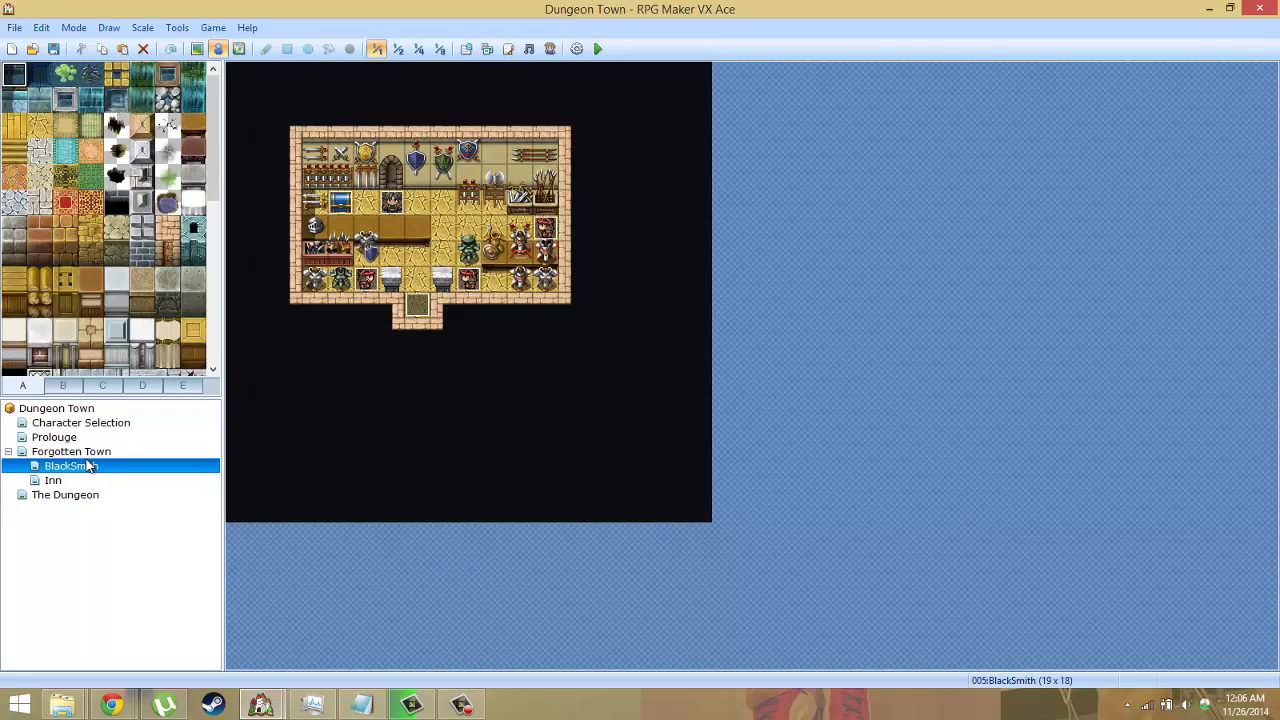
pyautogui.rightClick(88, 467)
pyautogui.click(135, 471)
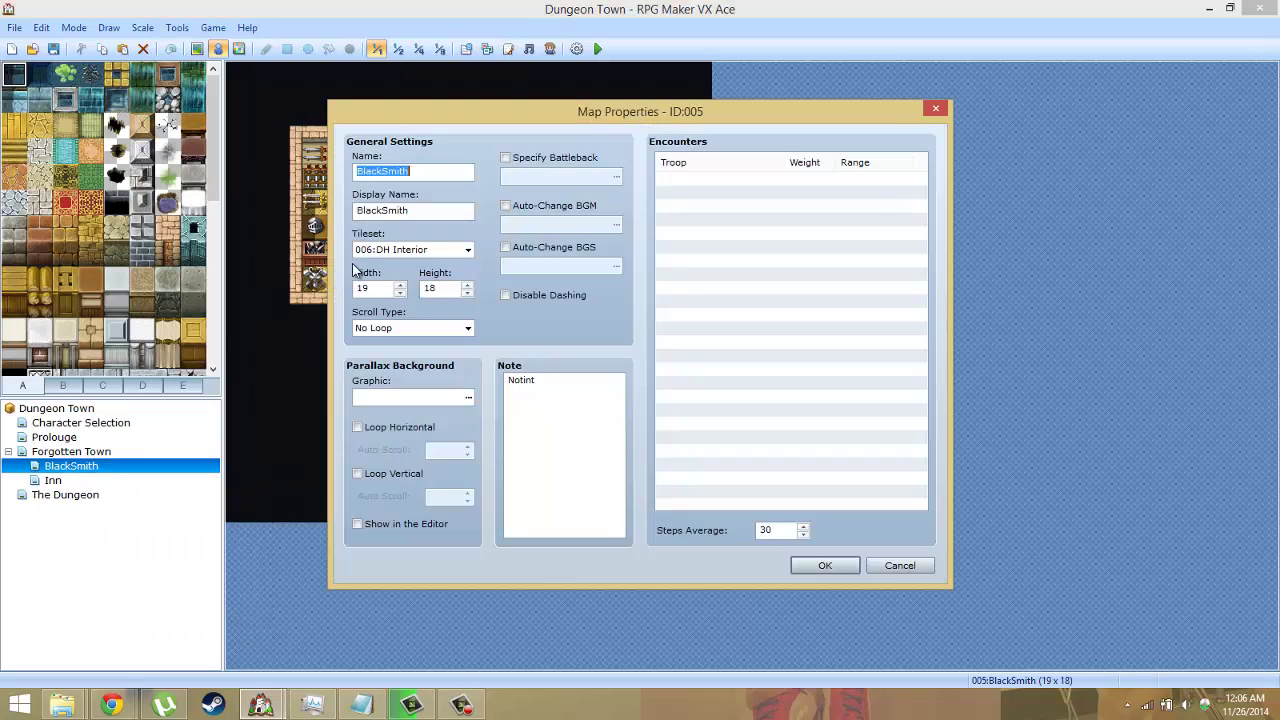
pyautogui.click(824, 566)
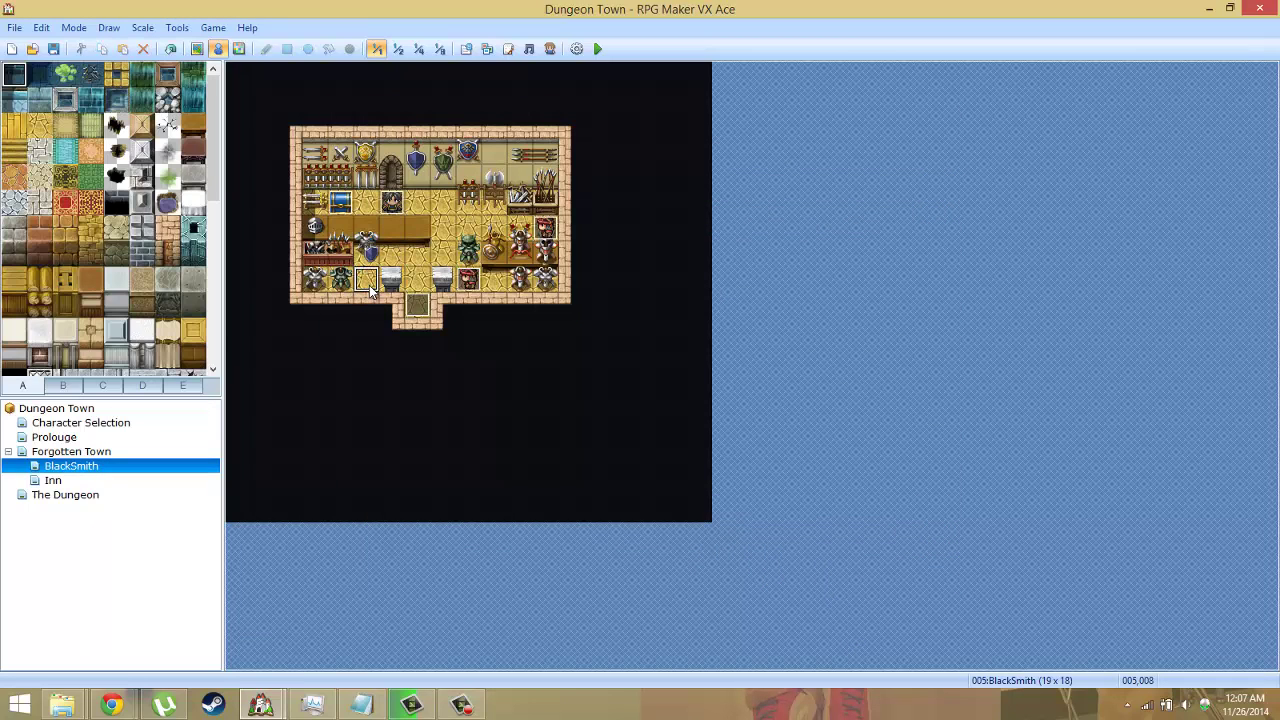
# Delete the leftover red-icon events and the blue chest event from the BlackSmith map, keeping the doorway event
pyautogui.click(468, 279)
pyautogui.press('Delete')
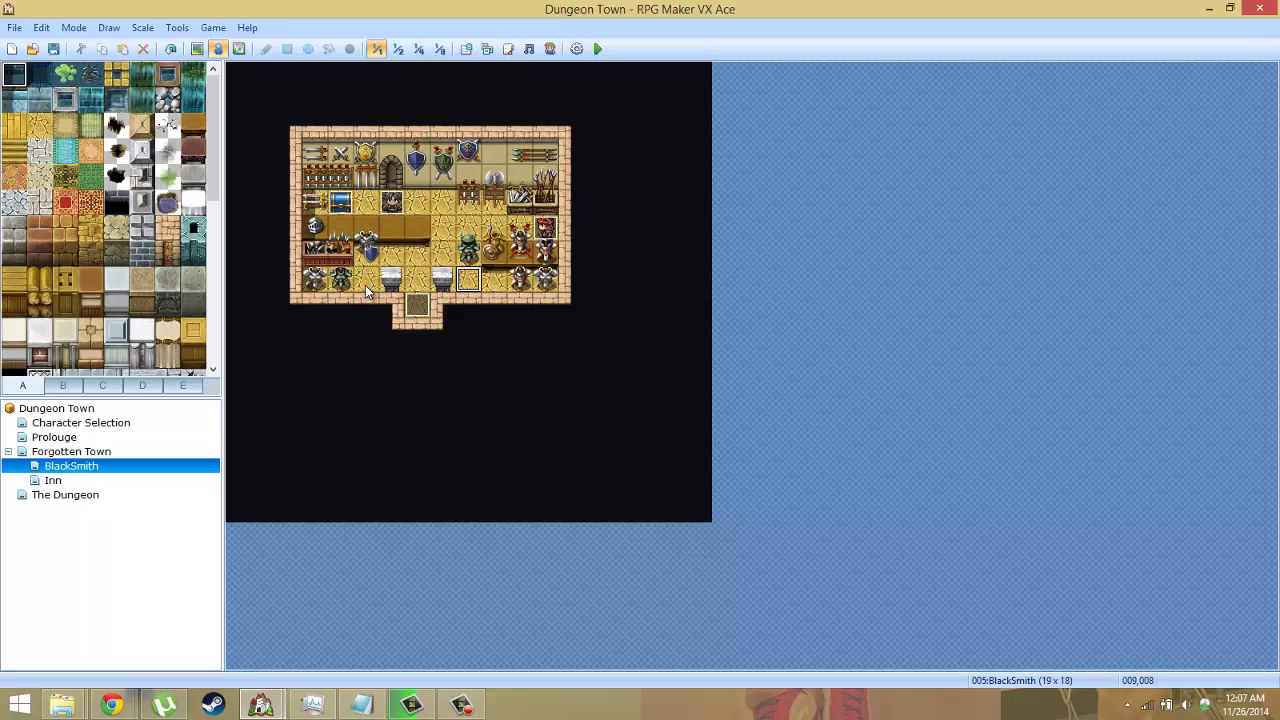
pyautogui.click(545, 228)
pyautogui.press('Delete')
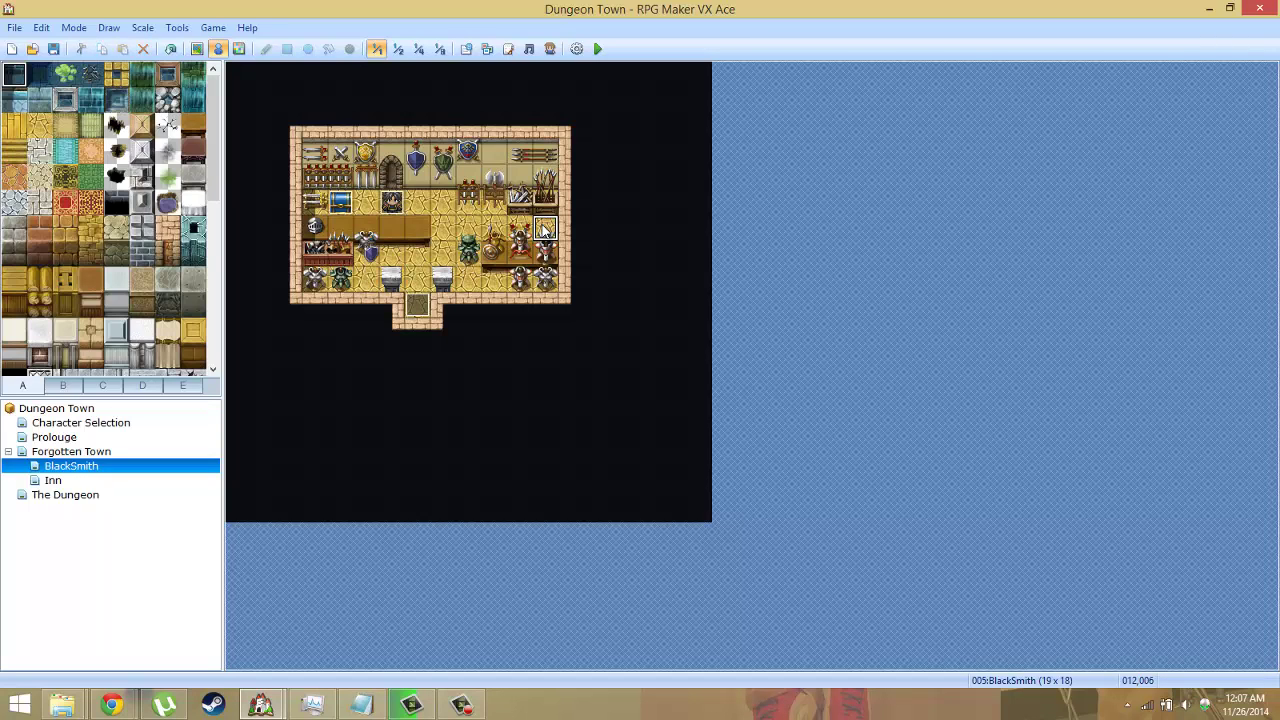
pyautogui.click(391, 204)
pyautogui.click(343, 203)
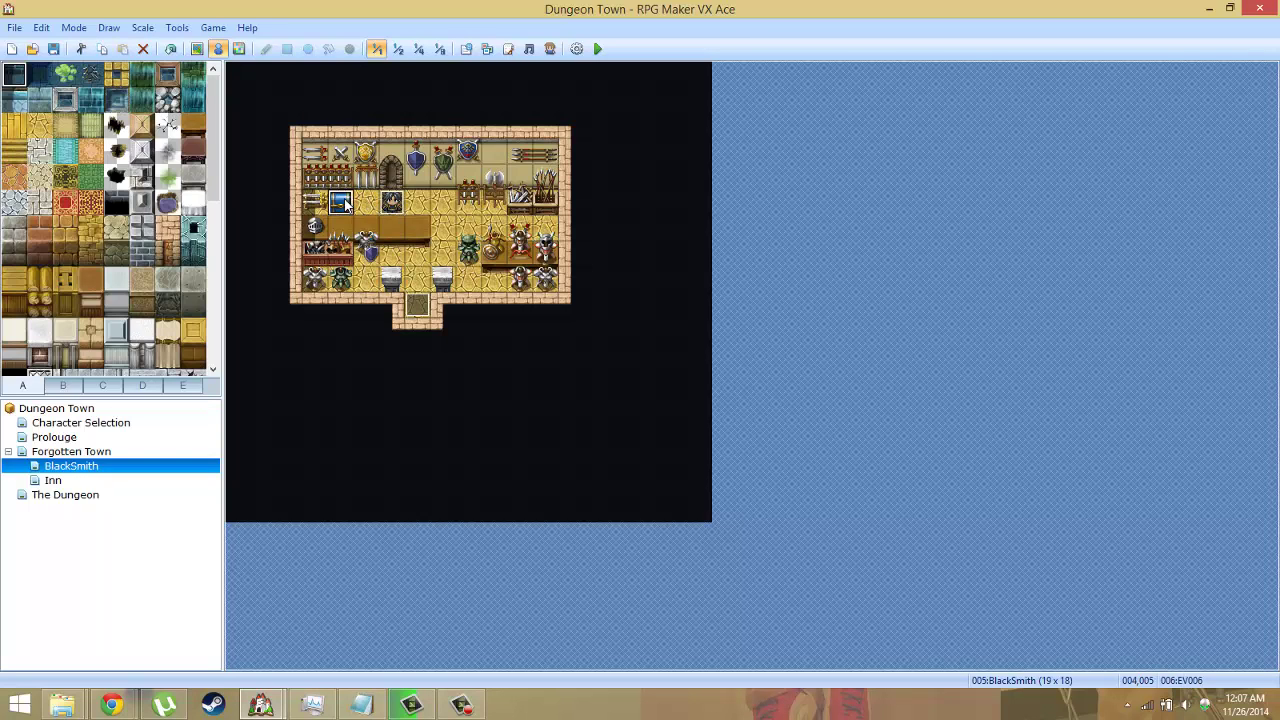
pyautogui.press('Delete')
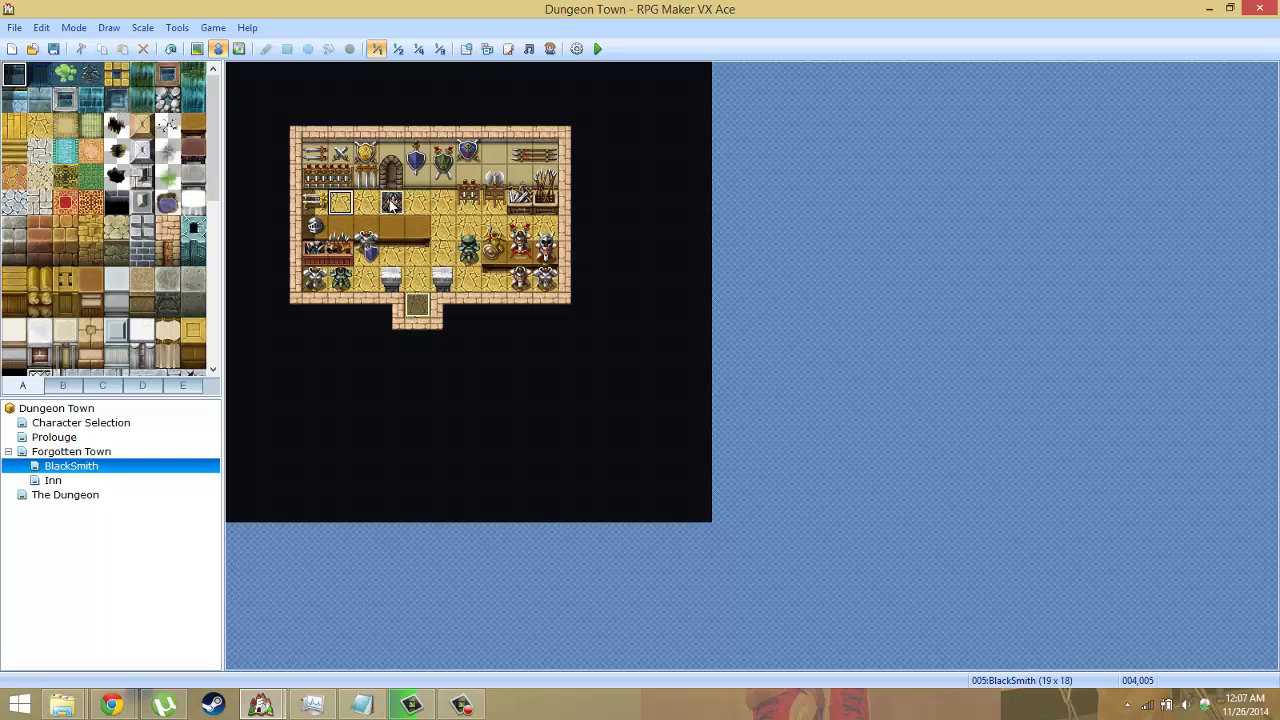
# Change the Transfer Player destination of the BlackSmith doorway event to Forgotten Town (038,033), outside the large building's door
pyautogui.doubleClick(417, 306)
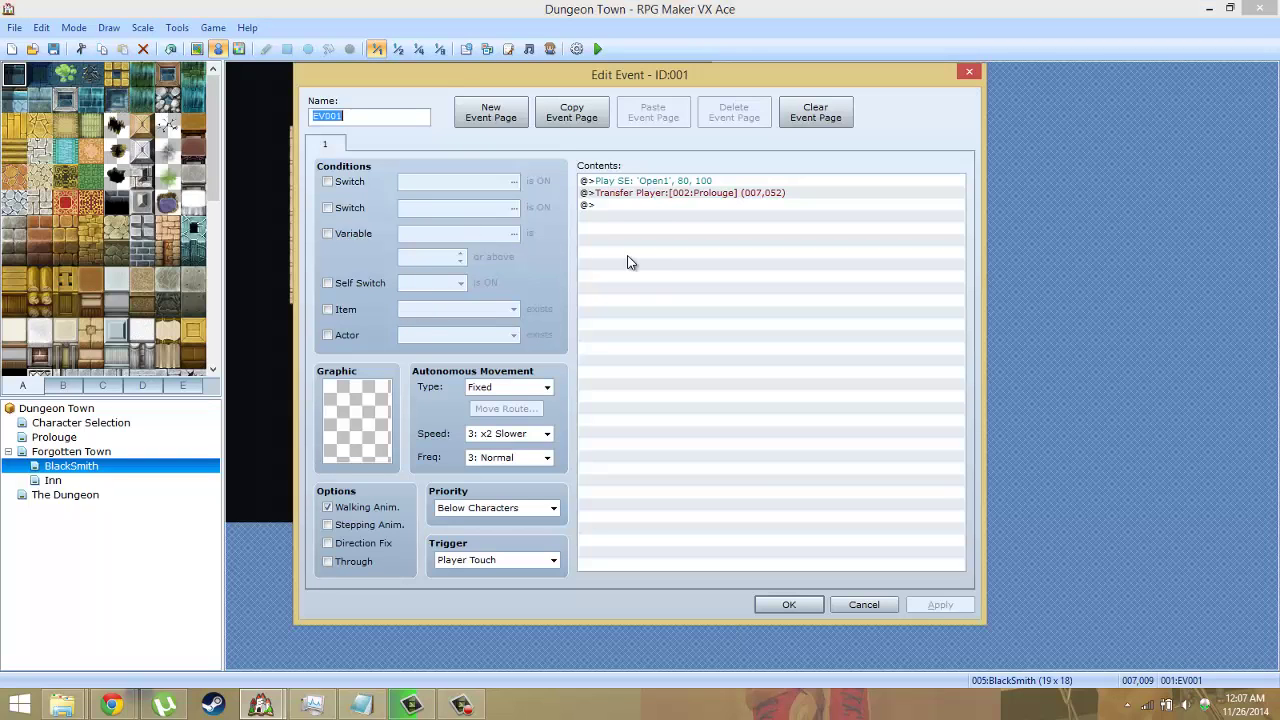
pyautogui.click(669, 195)
pyautogui.press('Insert')
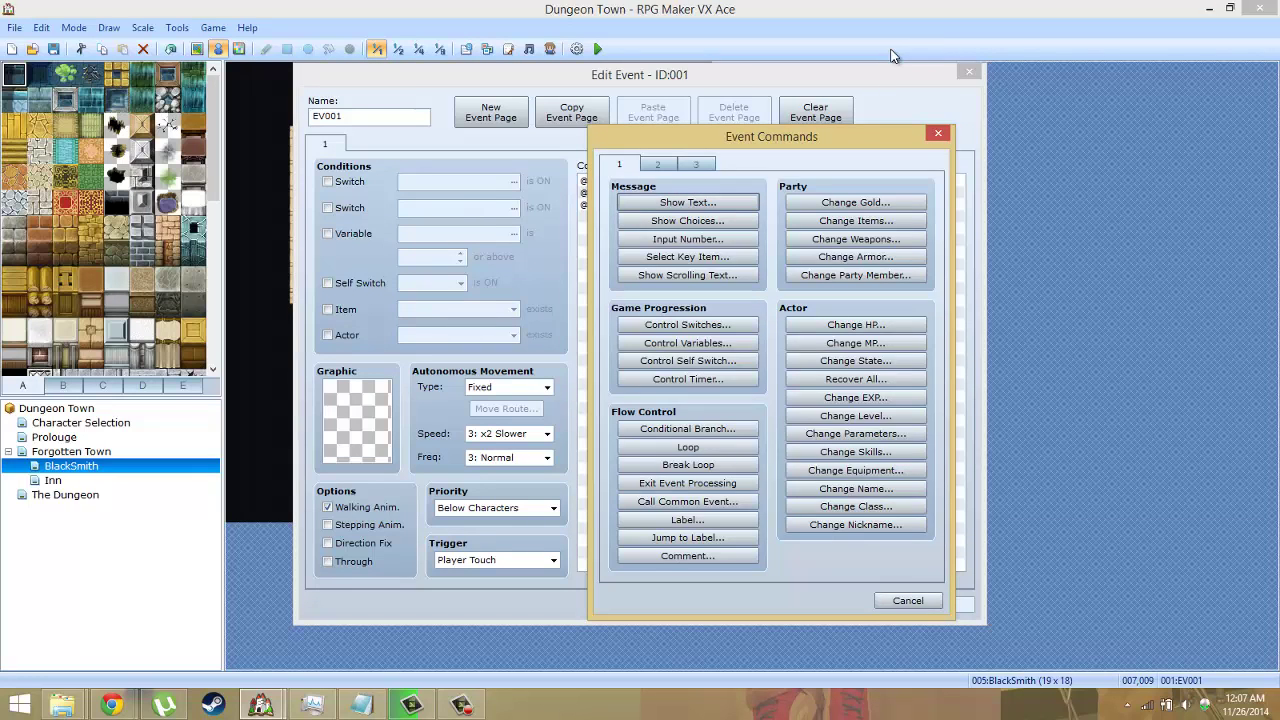
pyautogui.press('Escape')
pyautogui.press('Return')
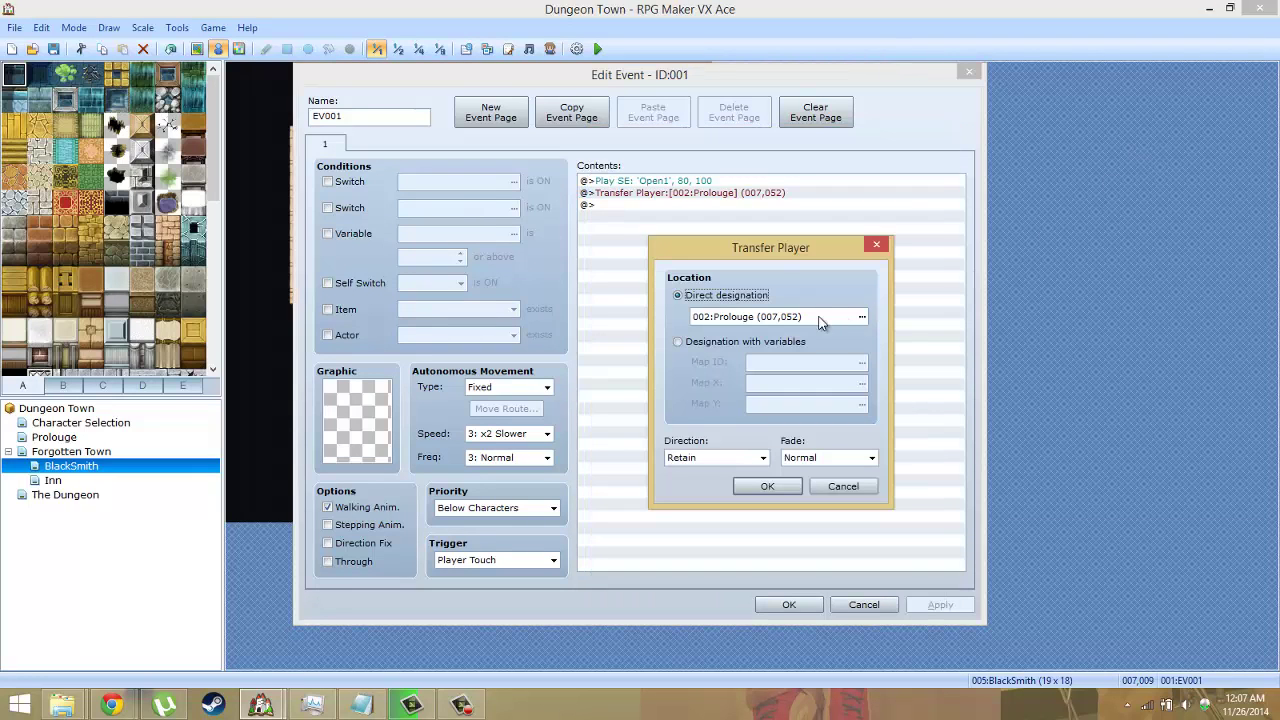
pyautogui.click(861, 317)
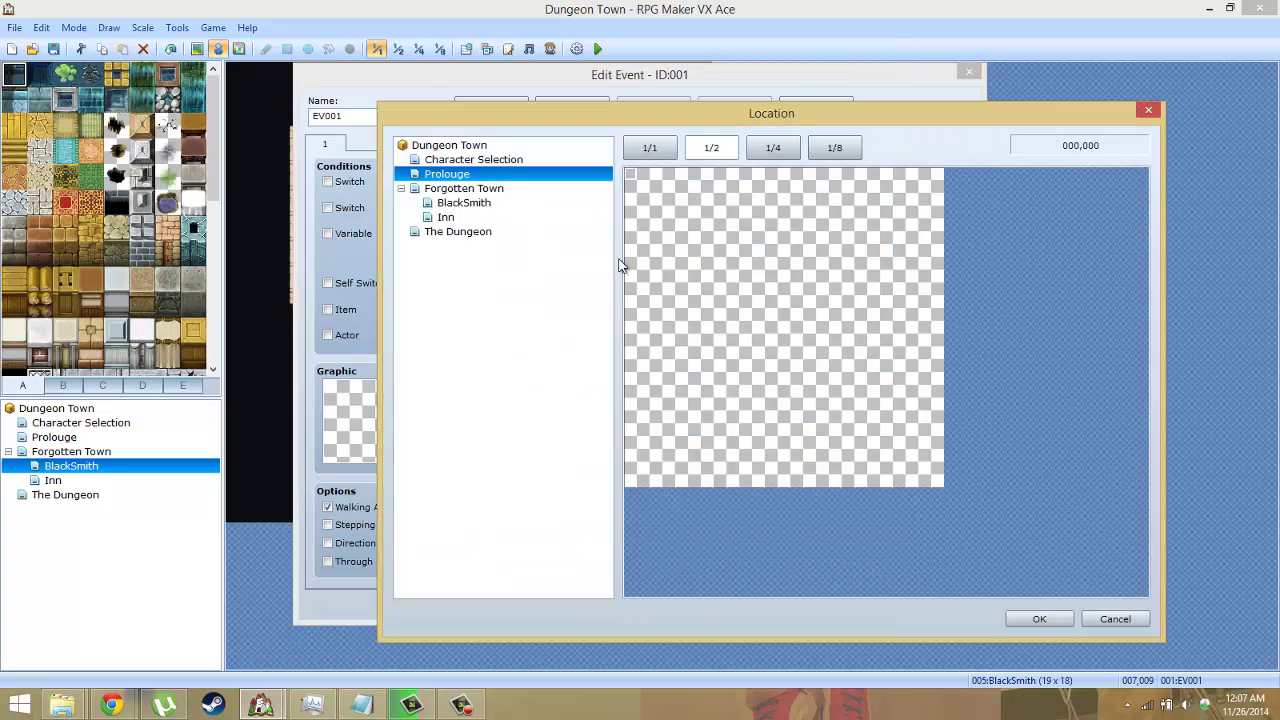
pyautogui.click(442, 188)
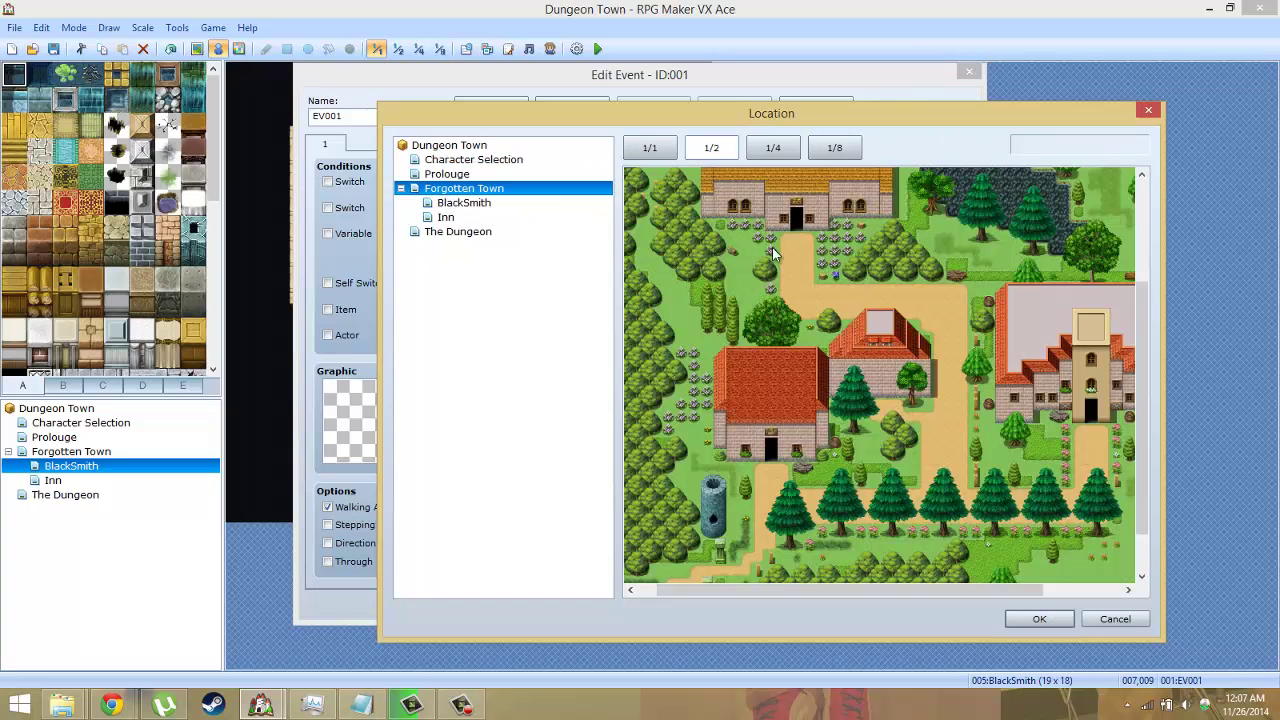
pyautogui.doubleClick(1091, 431)
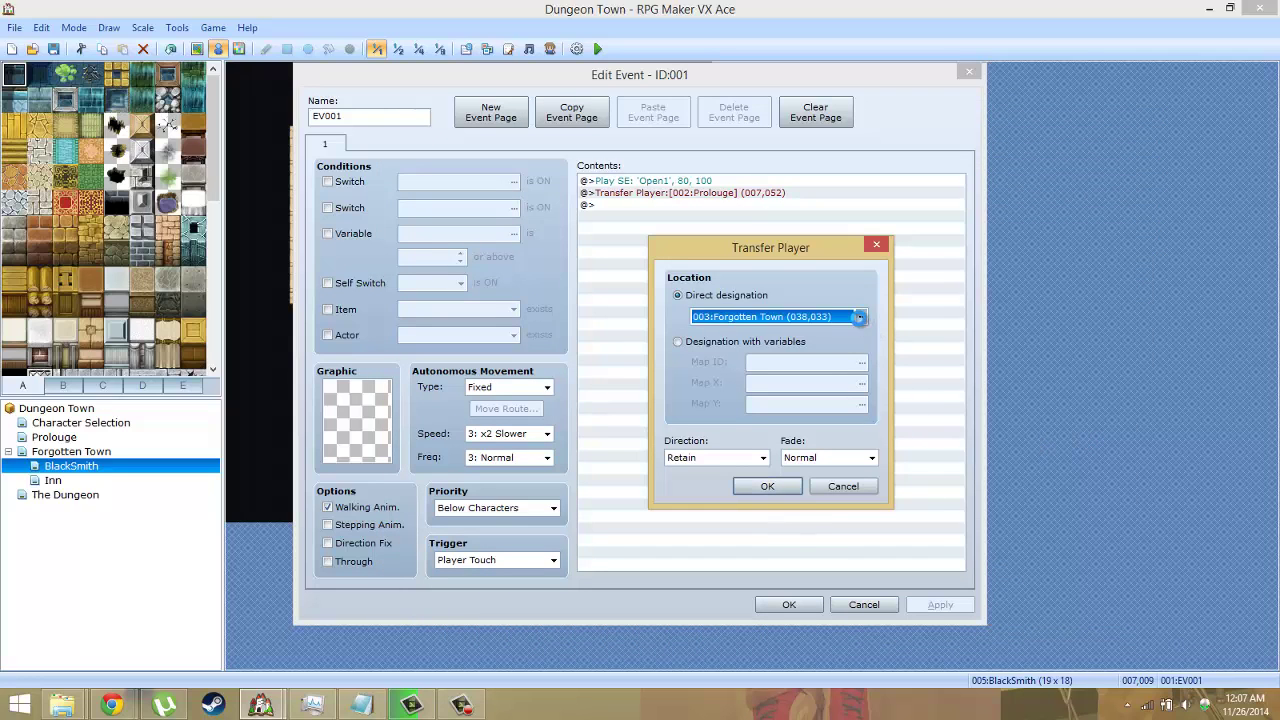
pyautogui.click(815, 315)
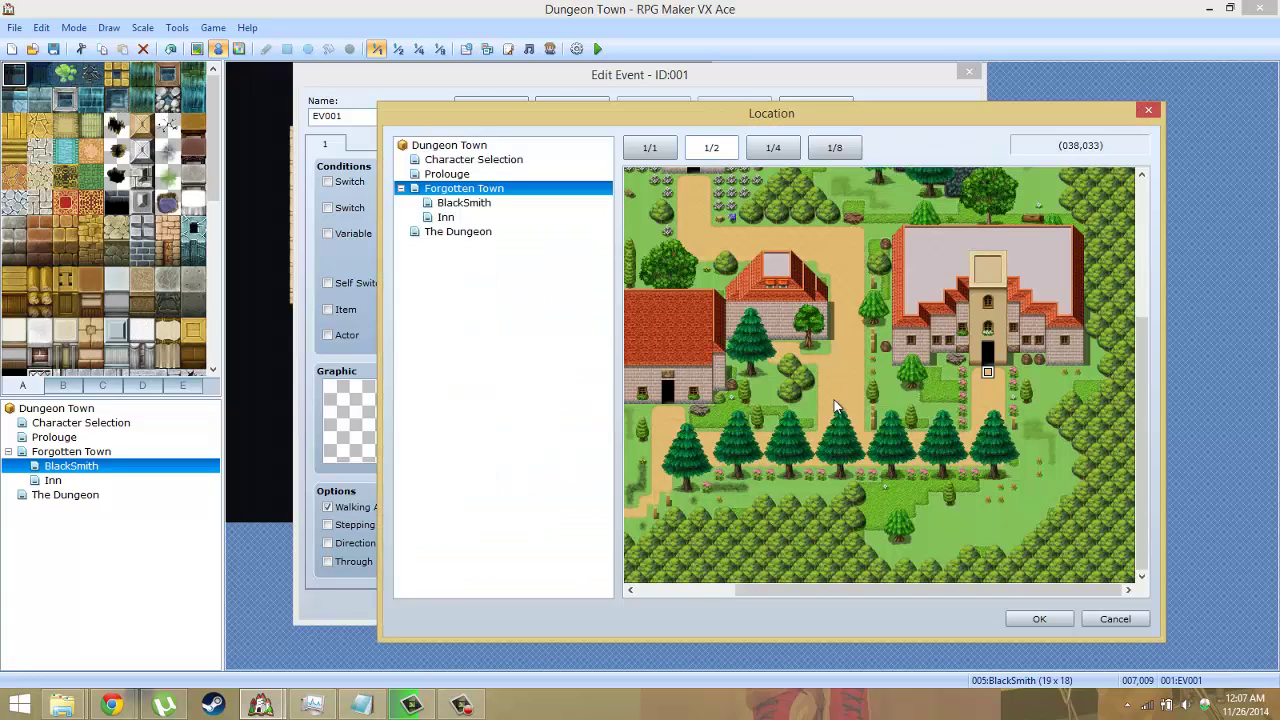
pyautogui.click(1038, 620)
pyautogui.click(777, 494)
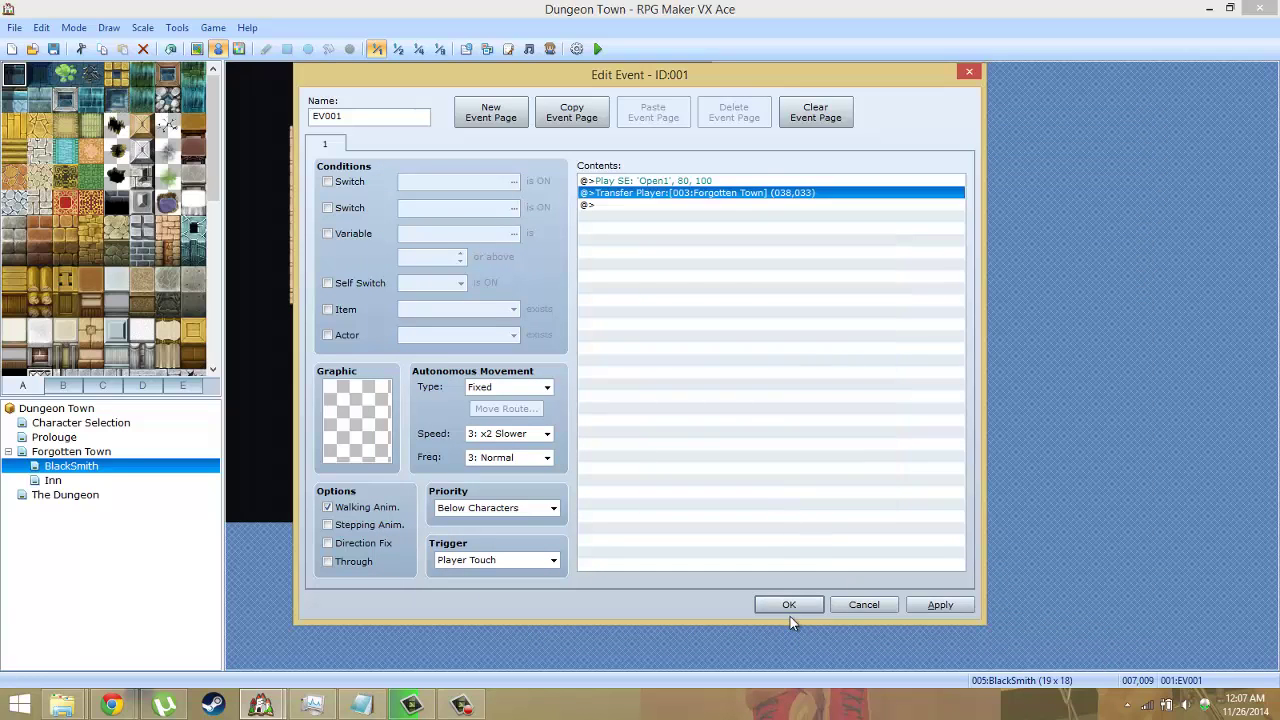
pyautogui.click(789, 607)
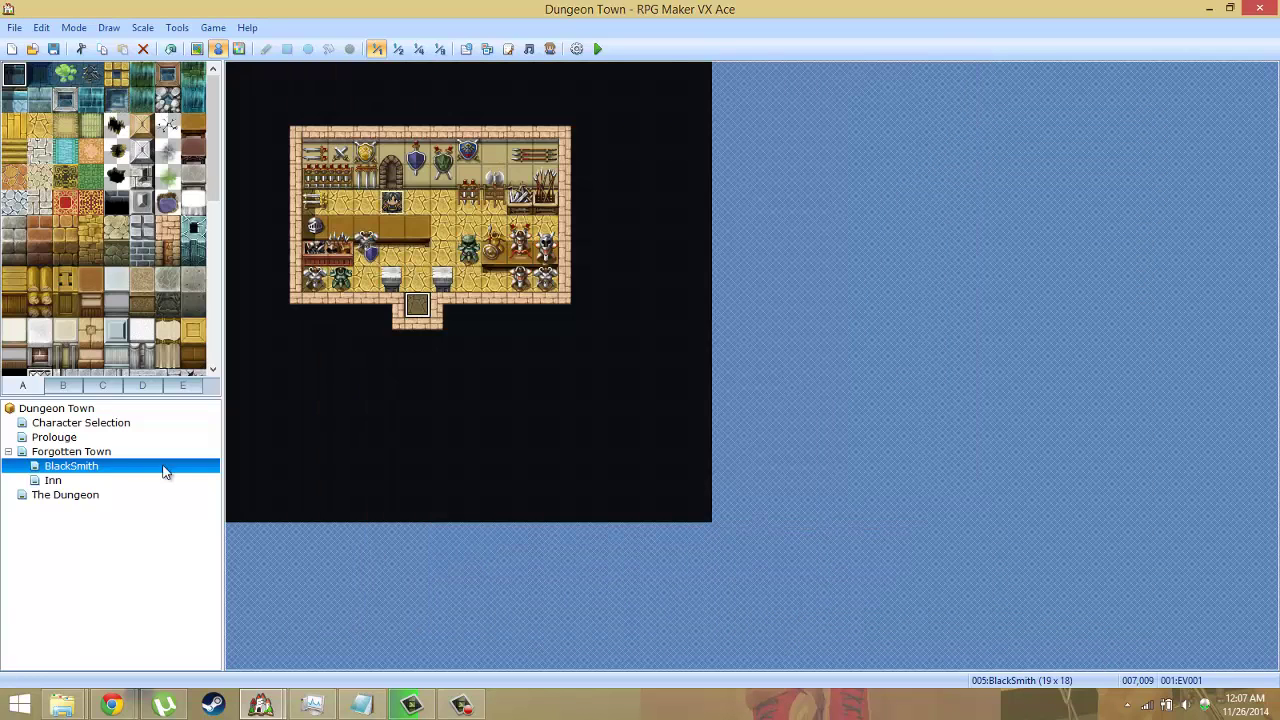
# Set the Transfer Player destination of the Inn's doorway event to Forgotten Town (038,033), directly outside the large building's door
pyautogui.click(82, 481)
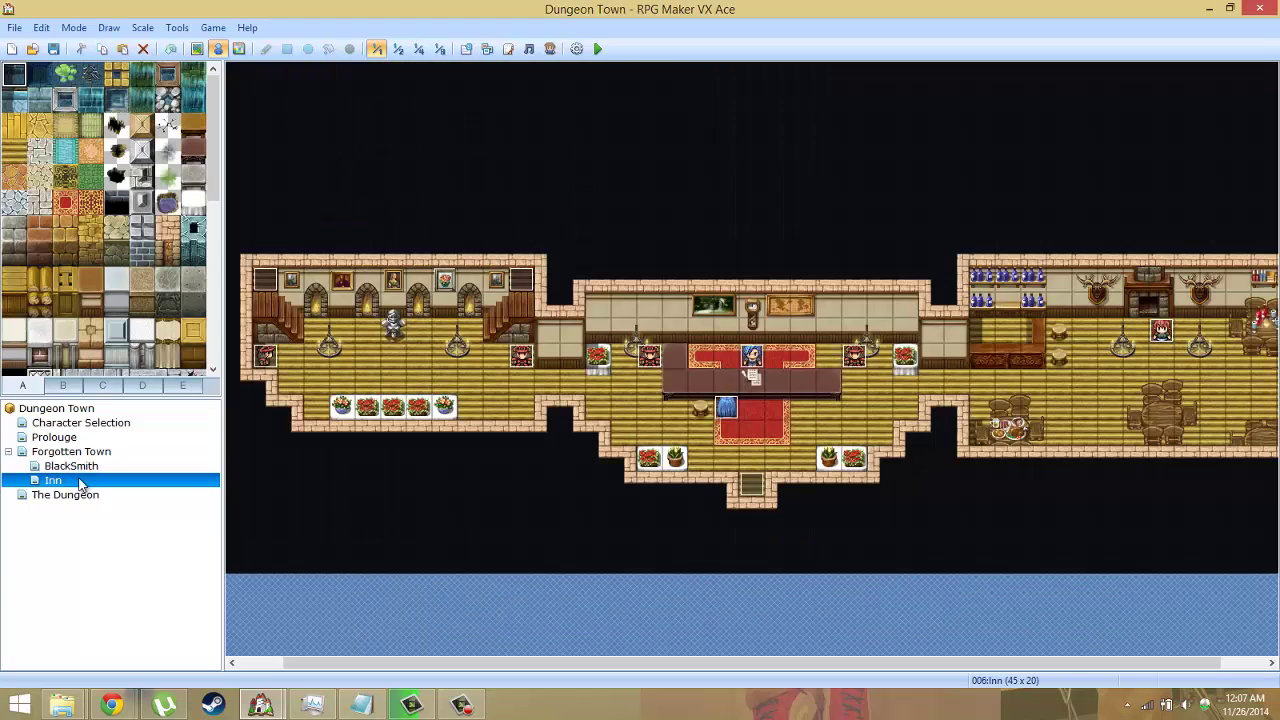
pyautogui.rightClick(755, 490)
pyautogui.click(786, 497)
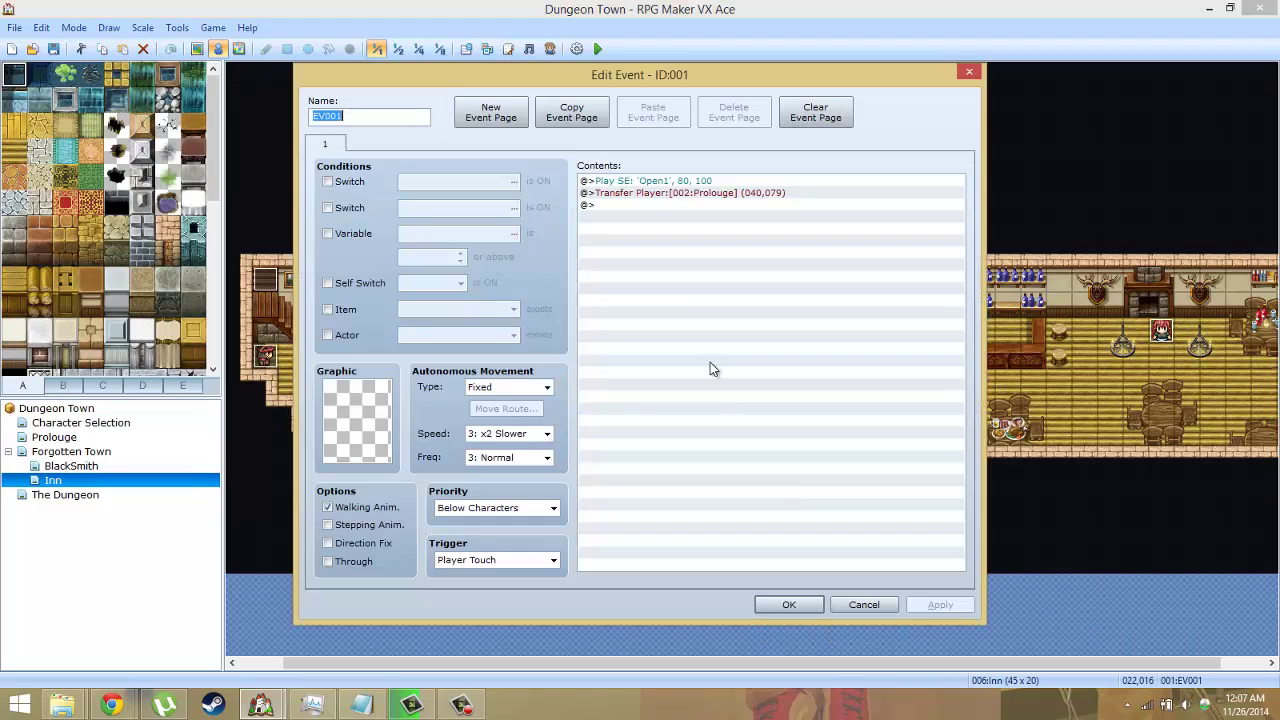
pyautogui.click(624, 193)
pyautogui.rightClick(624, 193)
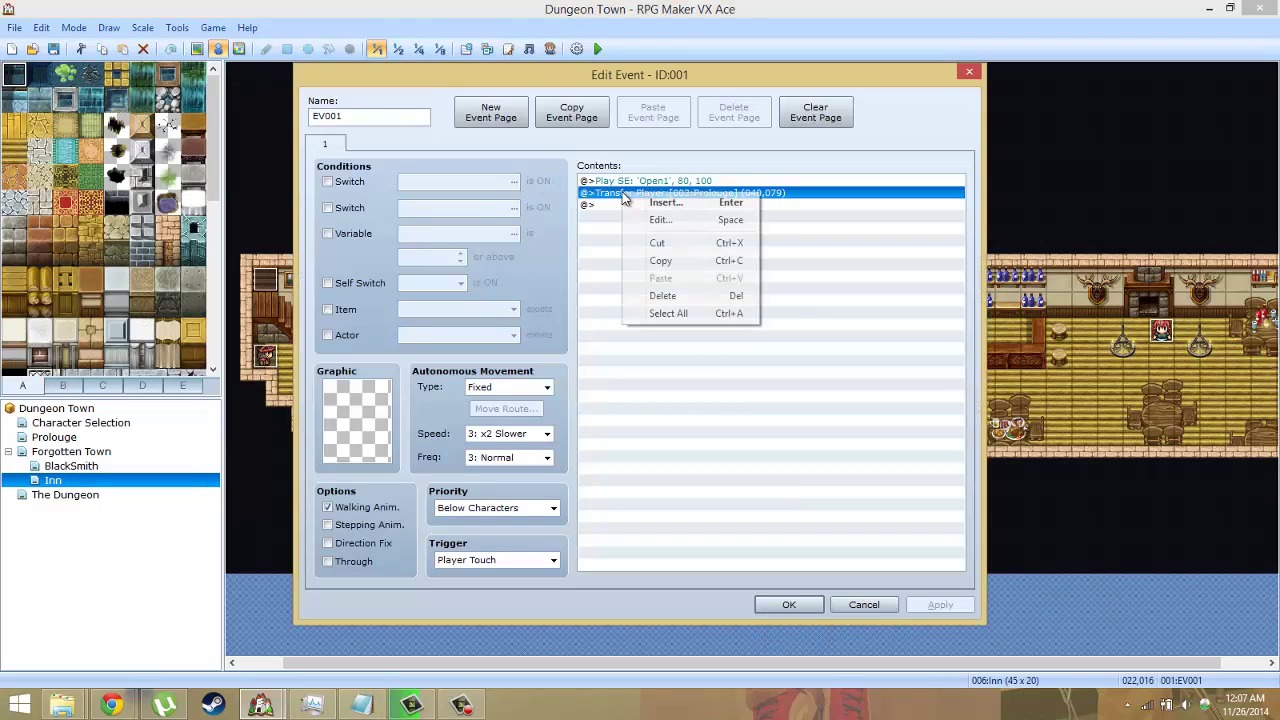
pyautogui.click(641, 219)
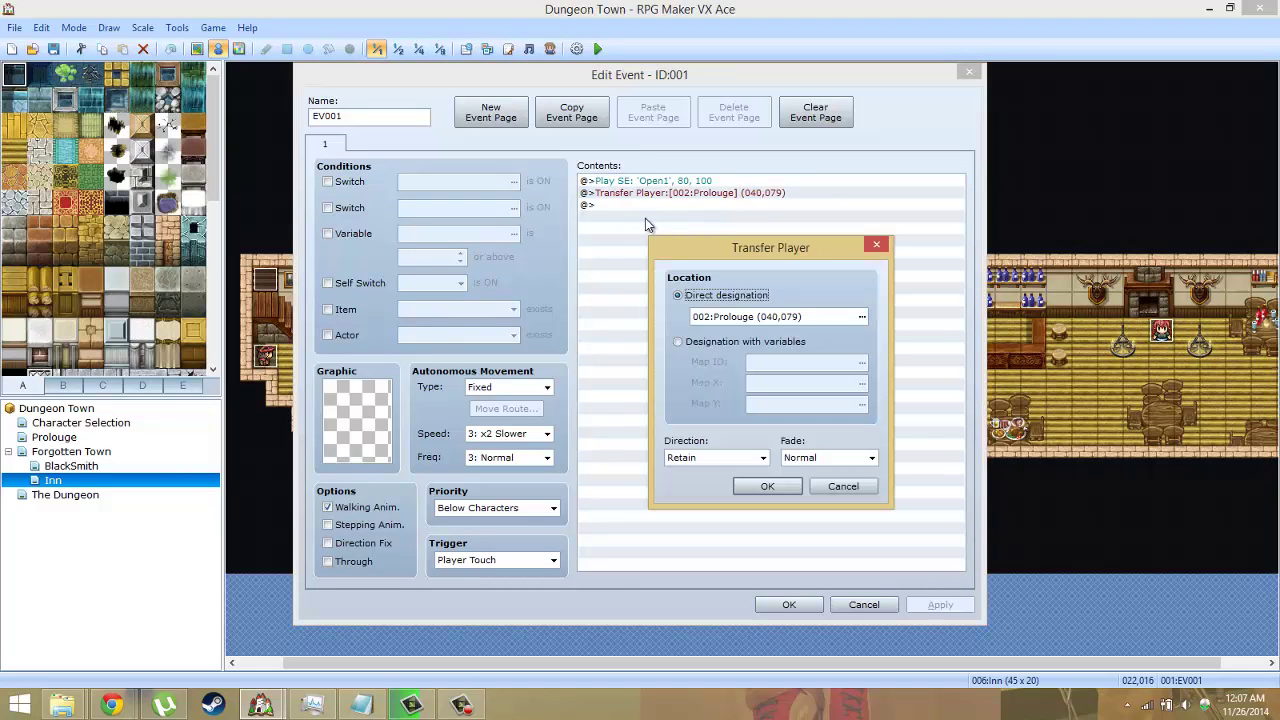
pyautogui.click(865, 313)
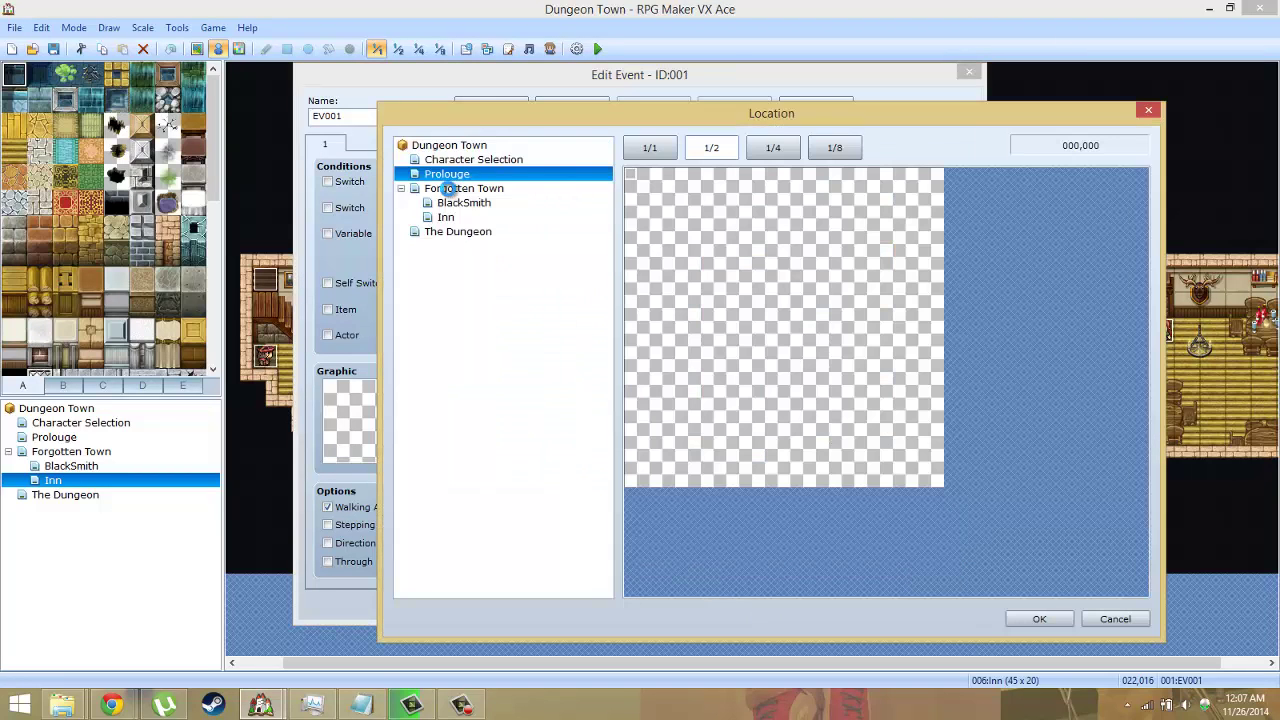
pyautogui.click(452, 190)
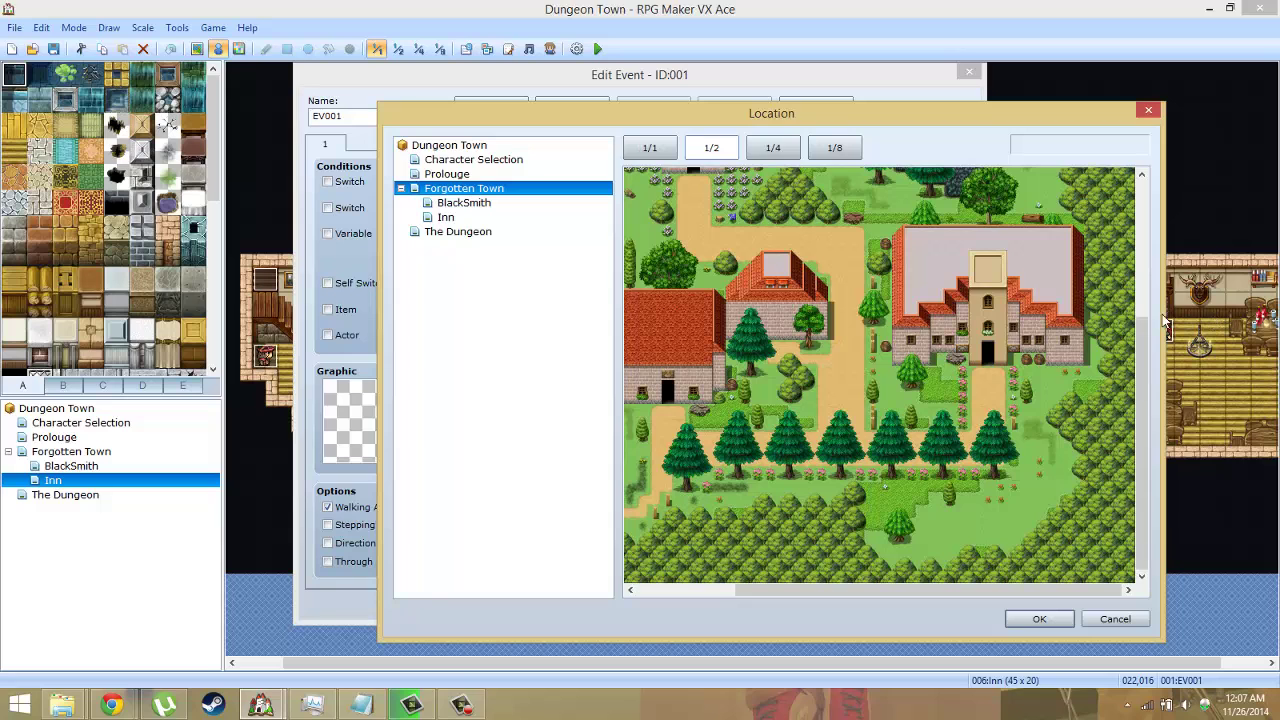
pyautogui.moveTo(1148, 322)
pyautogui.mouseDown()
pyautogui.moveTo(1150, 272)
pyautogui.moveTo(1150, 302)
pyautogui.mouseUp()
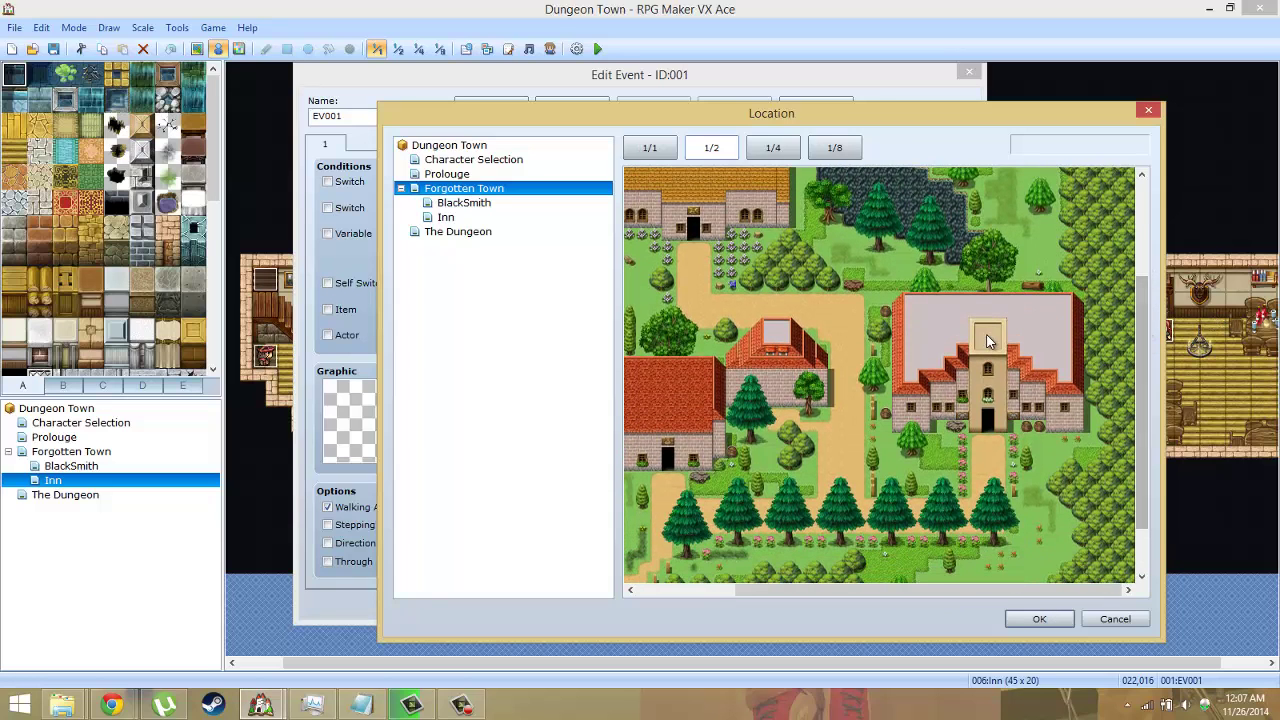
pyautogui.doubleClick(980, 440)
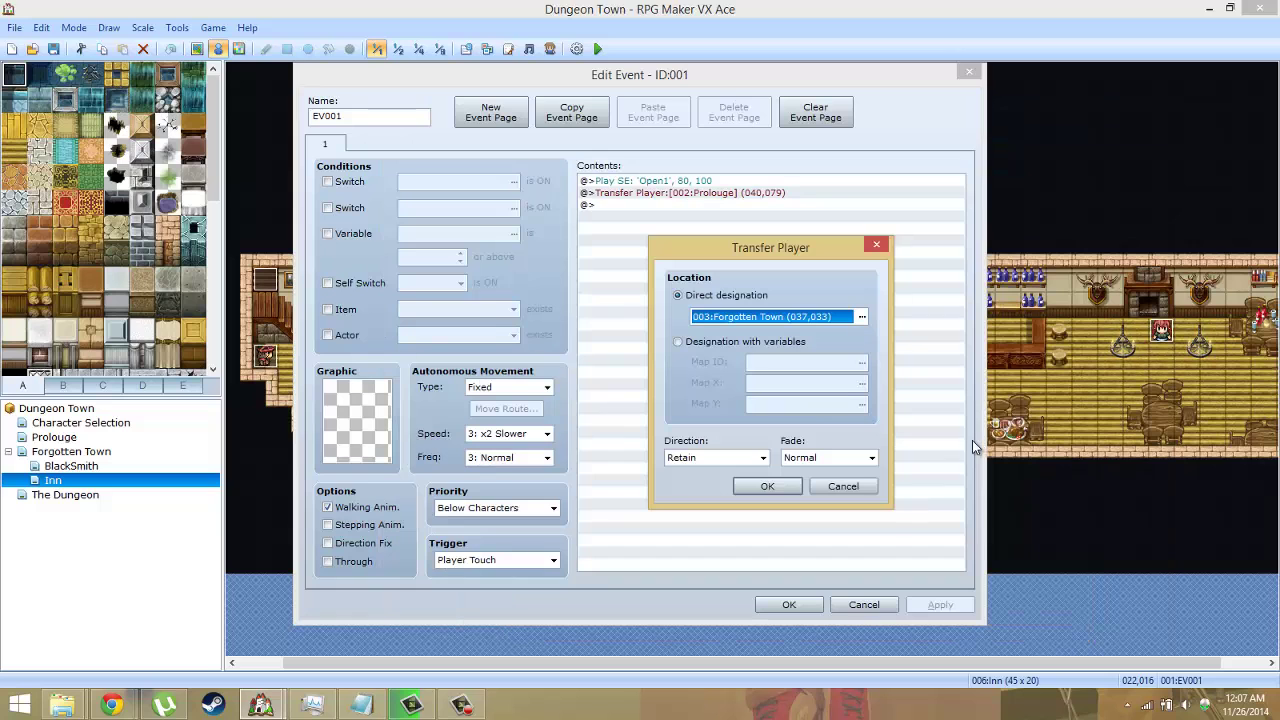
pyautogui.click(860, 317)
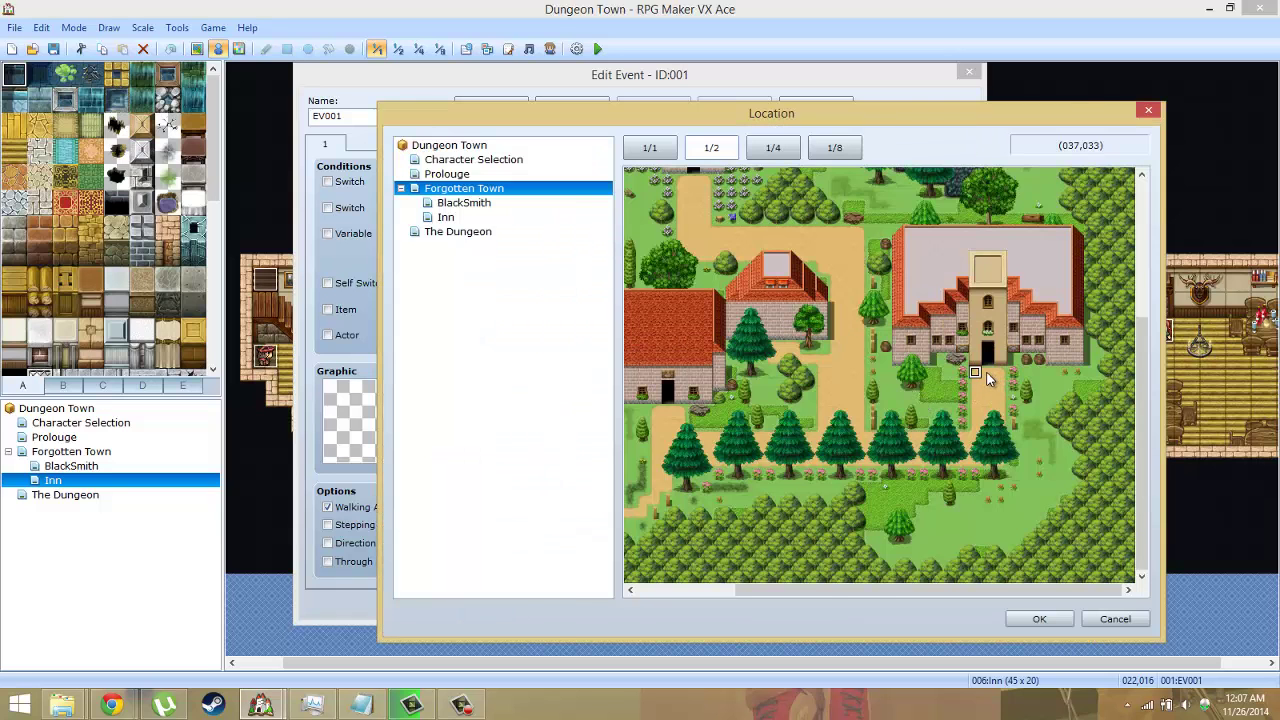
pyautogui.doubleClick(987, 378)
pyautogui.click(768, 486)
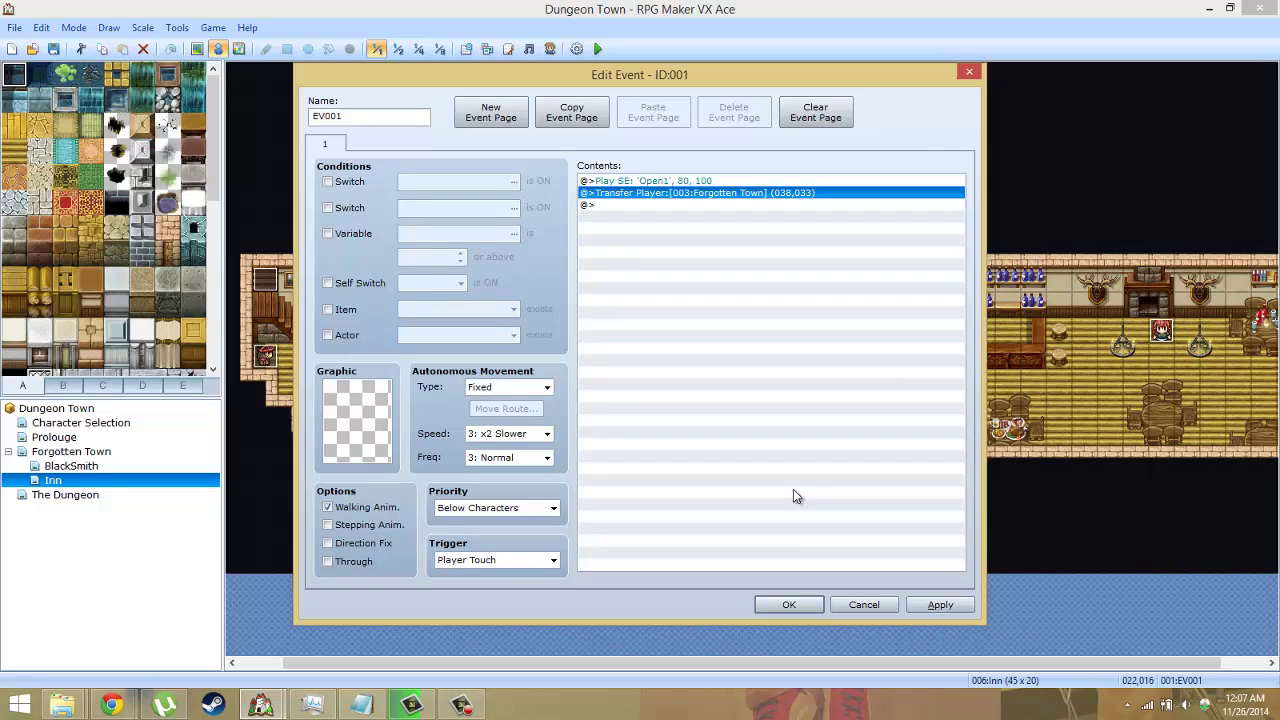
pyautogui.click(788, 605)
# Change the Transfer Player destination of the BlackSmith doorway event to Forgotten Town (015,018), outside the yellow-roofed building's door
pyautogui.click(76, 466)
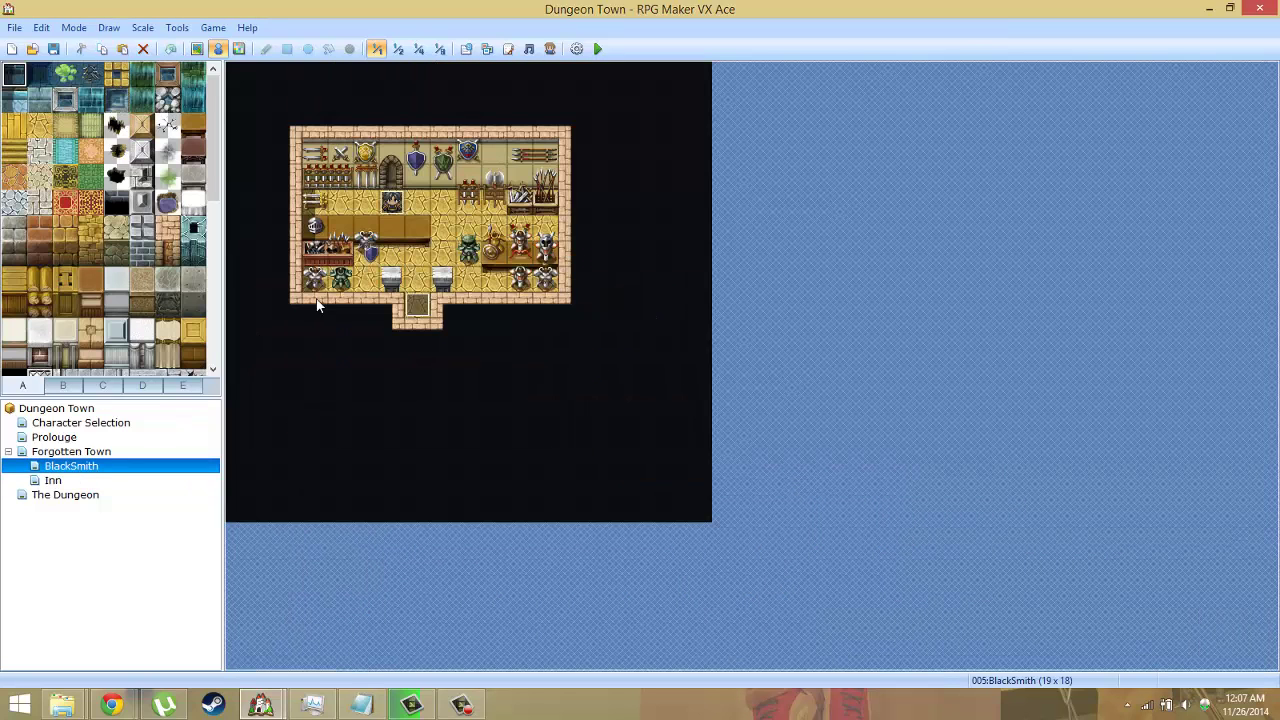
pyautogui.doubleClick(417, 312)
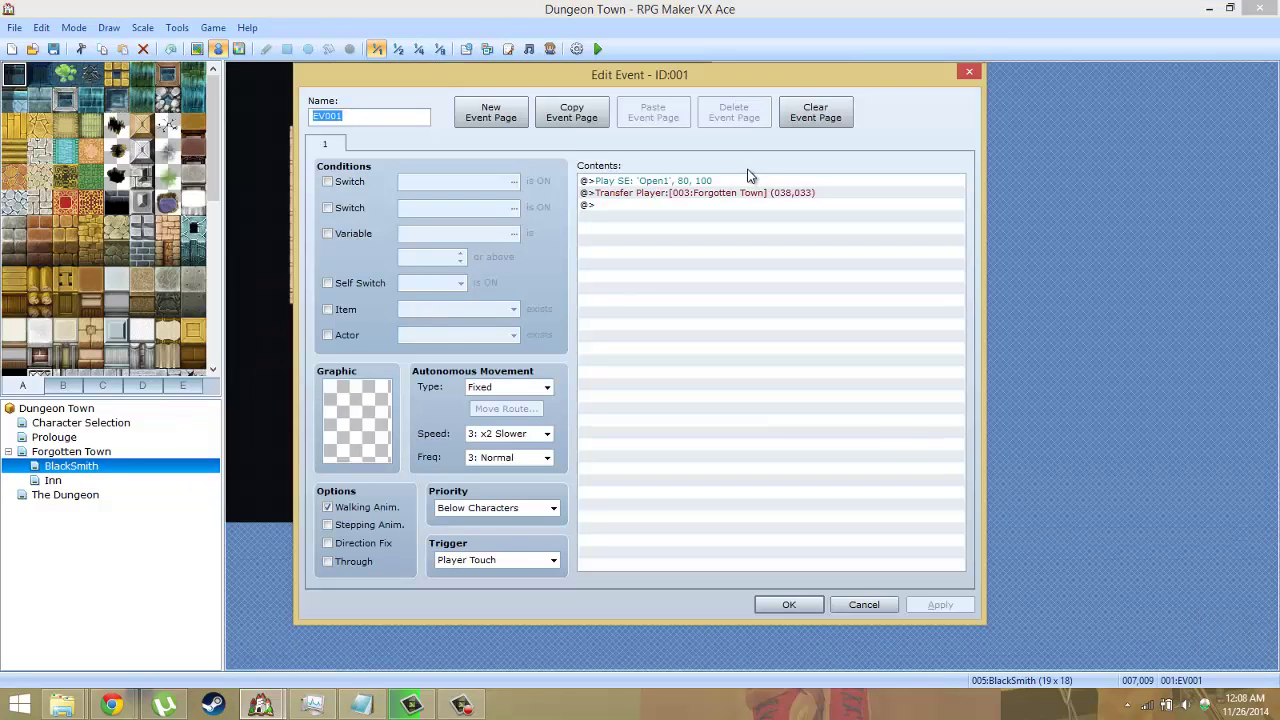
pyautogui.rightClick(752, 192)
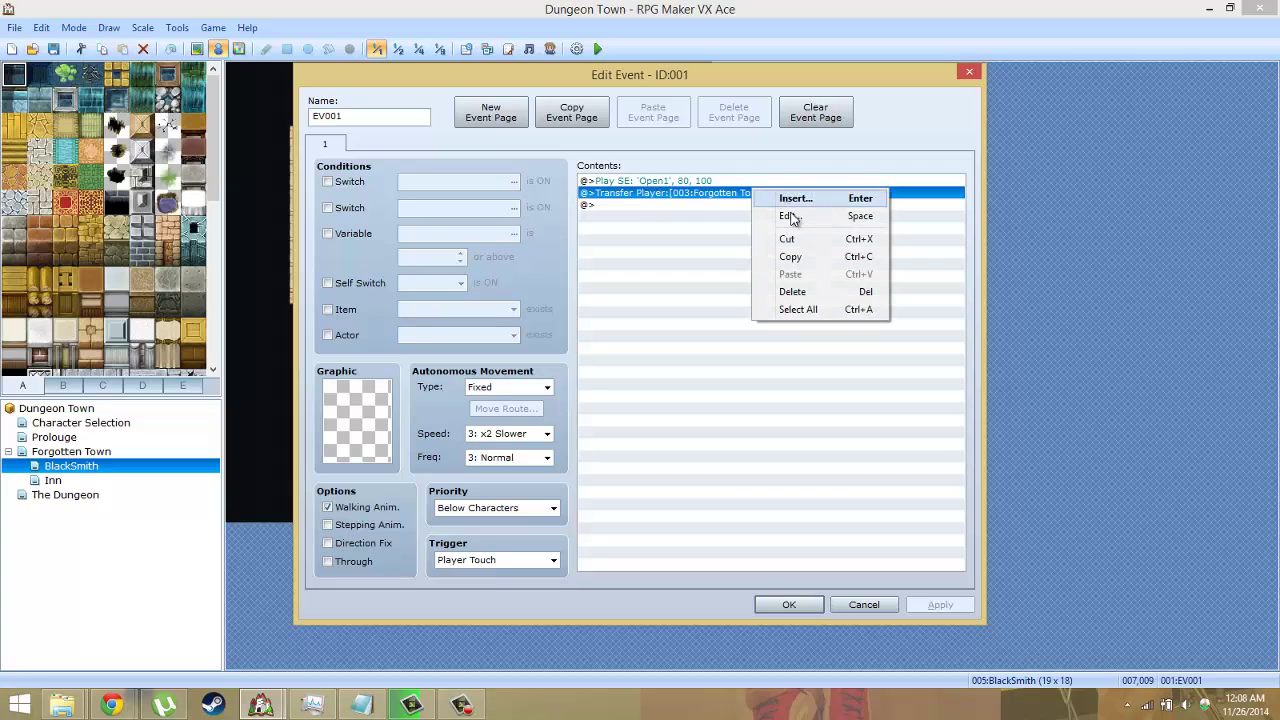
pyautogui.click(793, 214)
pyautogui.click(861, 317)
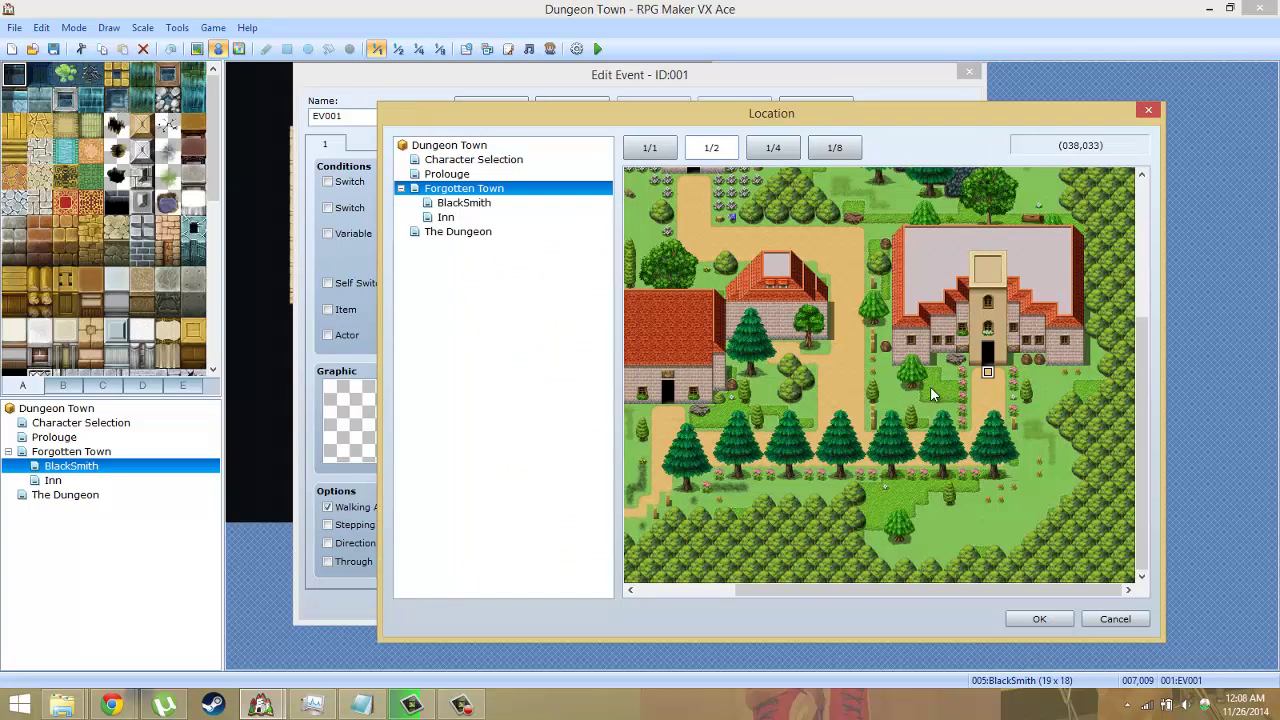
pyautogui.click(1129, 333)
pyautogui.scroll(3, 1135, 335)
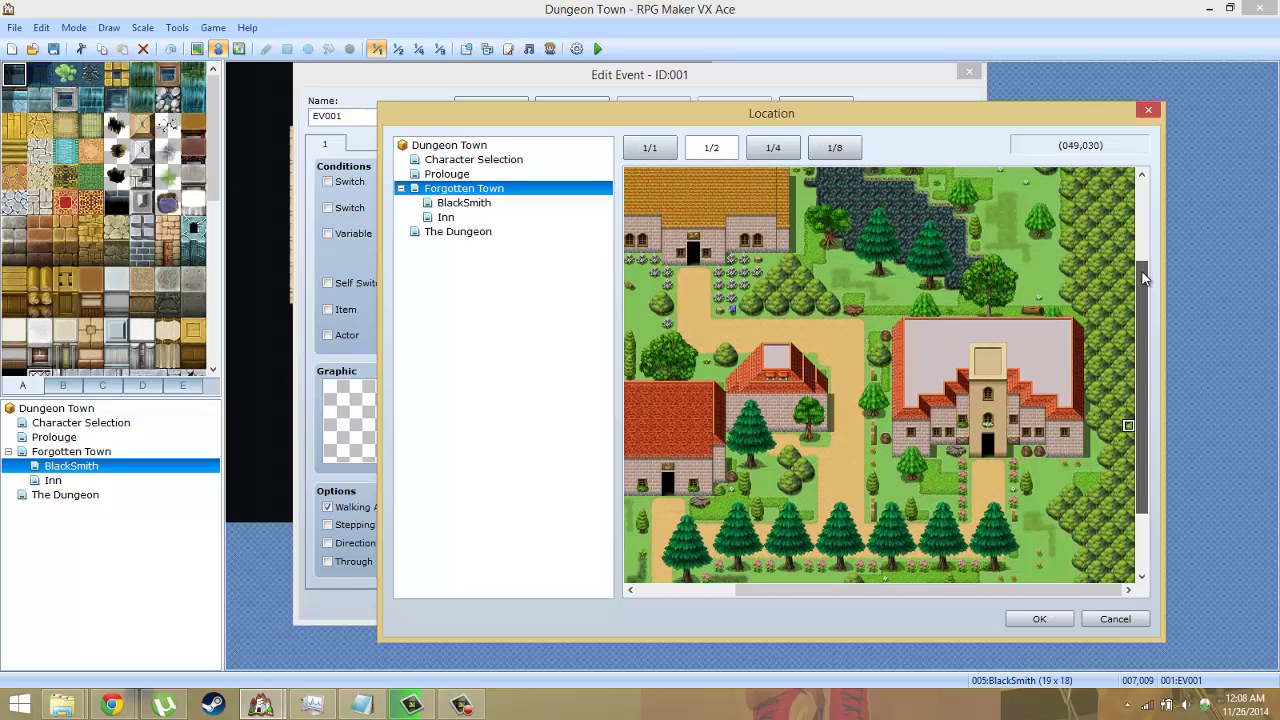
pyautogui.doubleClick(694, 276)
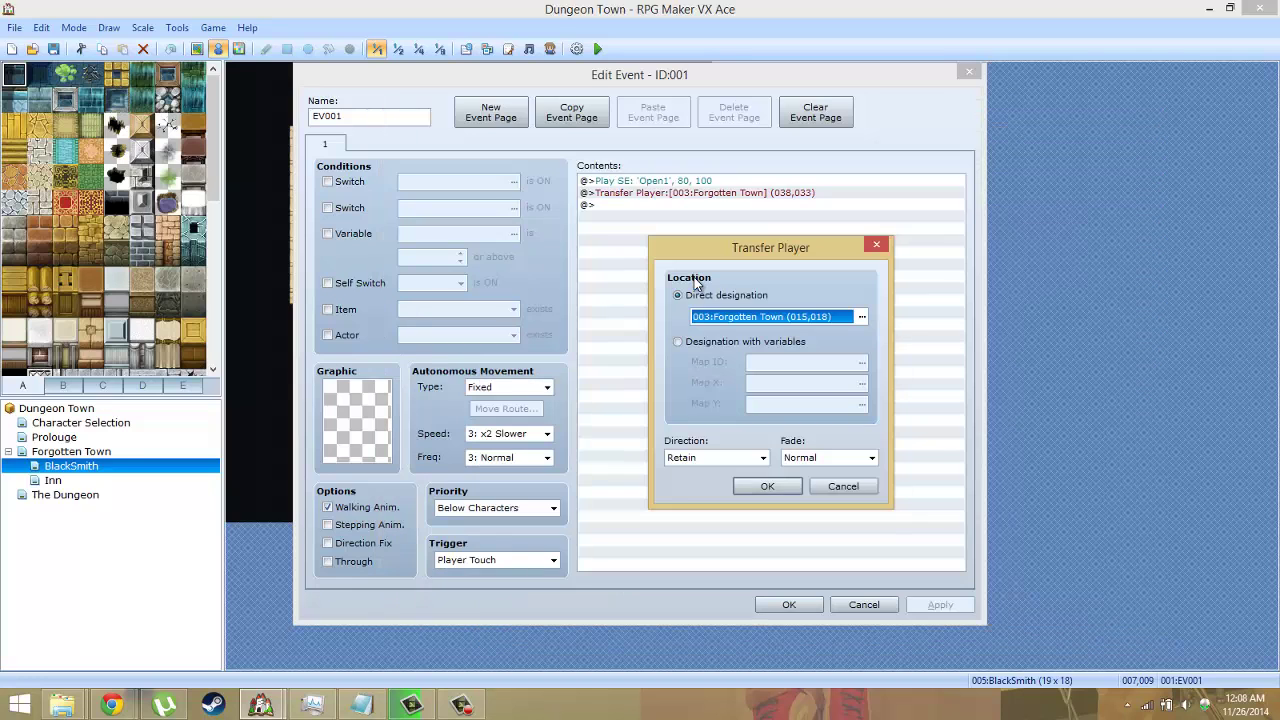
pyautogui.click(770, 484)
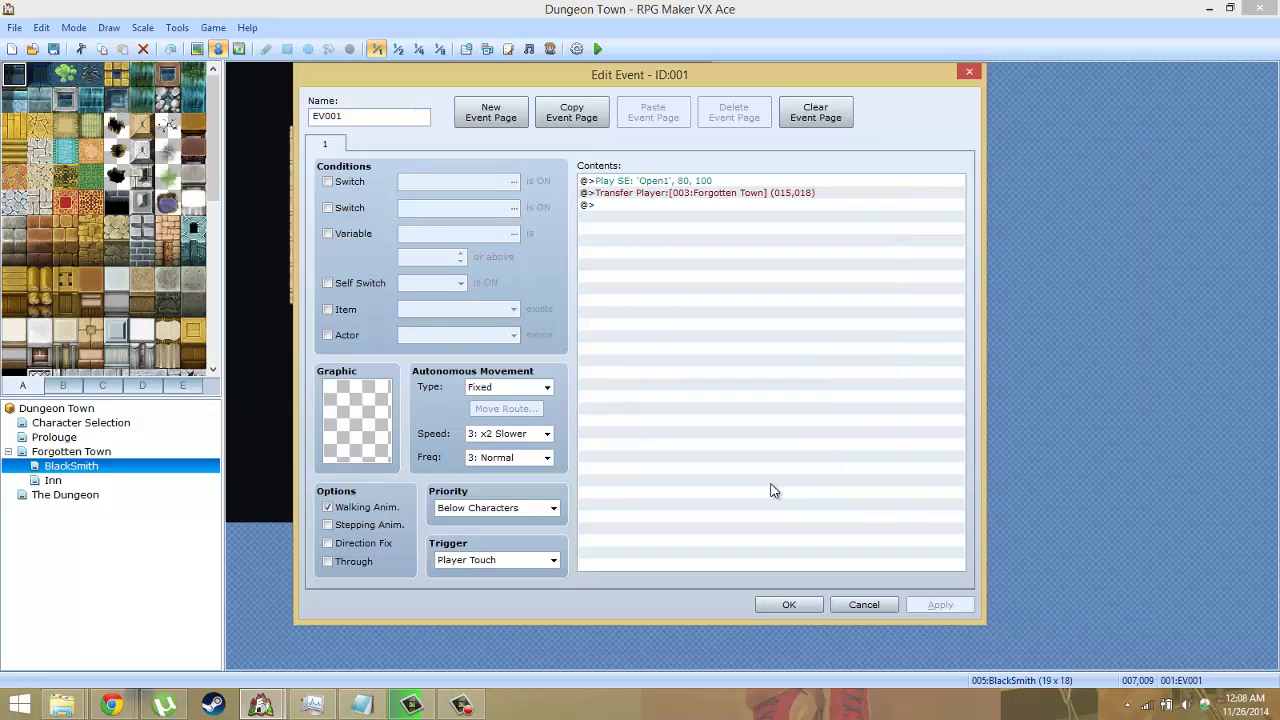
pyautogui.click(786, 604)
# Switch to the Dawn Haven project and copy the Wayne's Emporium #17 map
pyautogui.moveTo(261, 703)
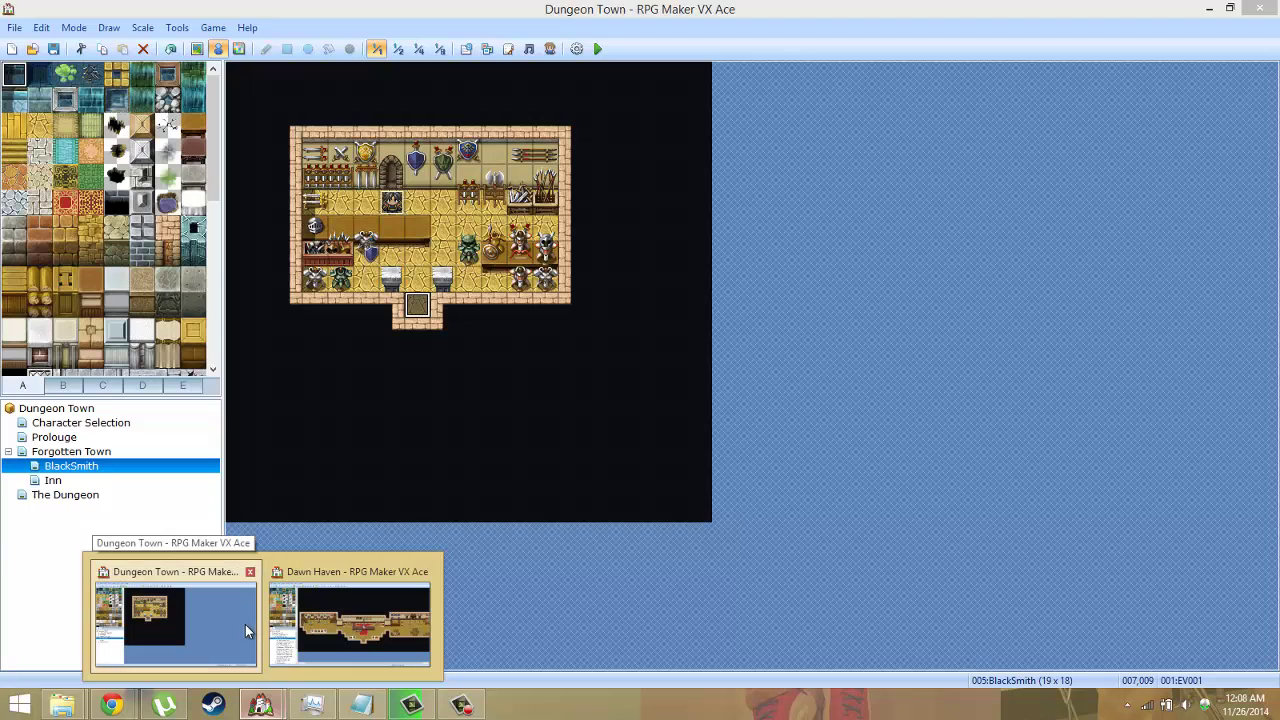
pyautogui.click(240, 626)
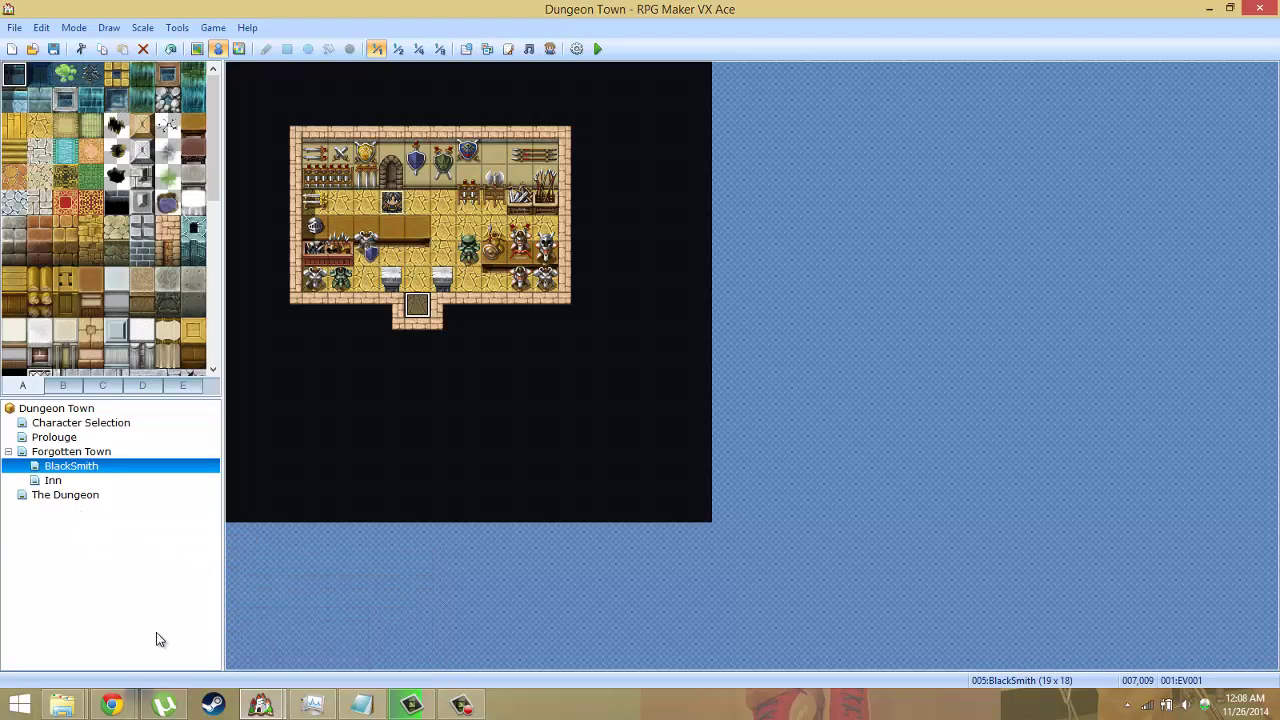
pyautogui.moveTo(260, 706)
pyautogui.click(368, 652)
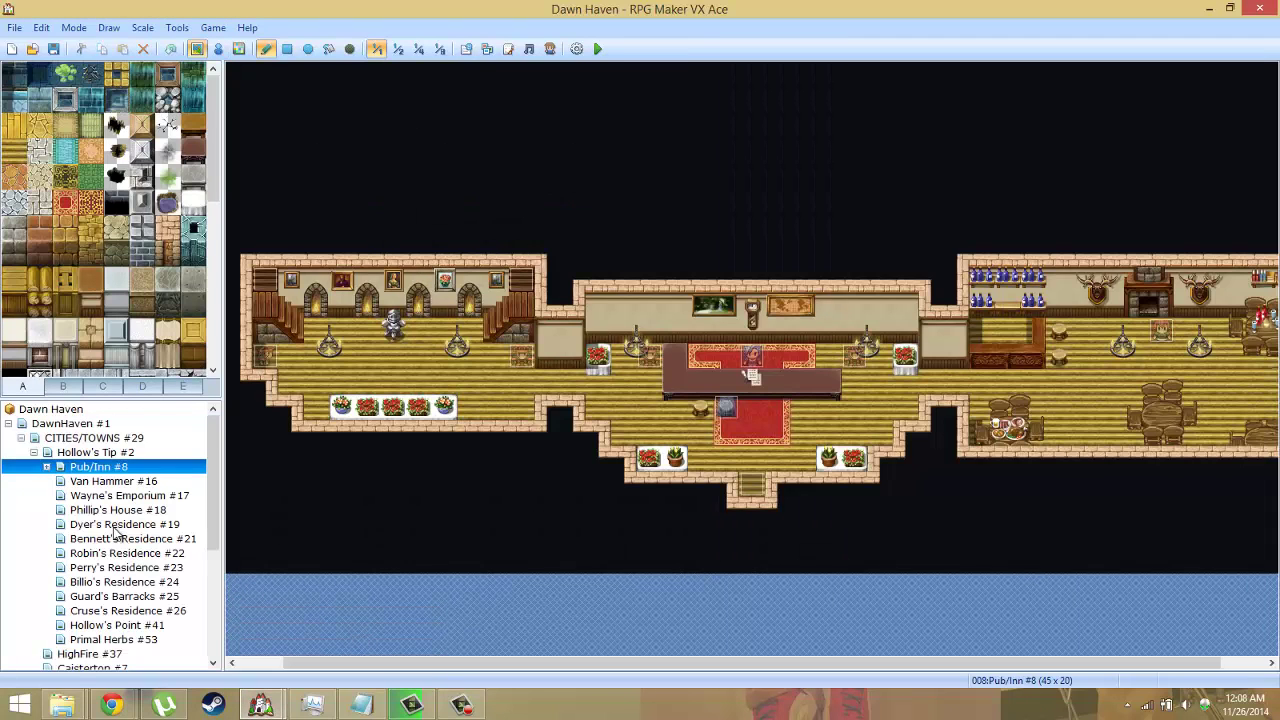
pyautogui.click(119, 511)
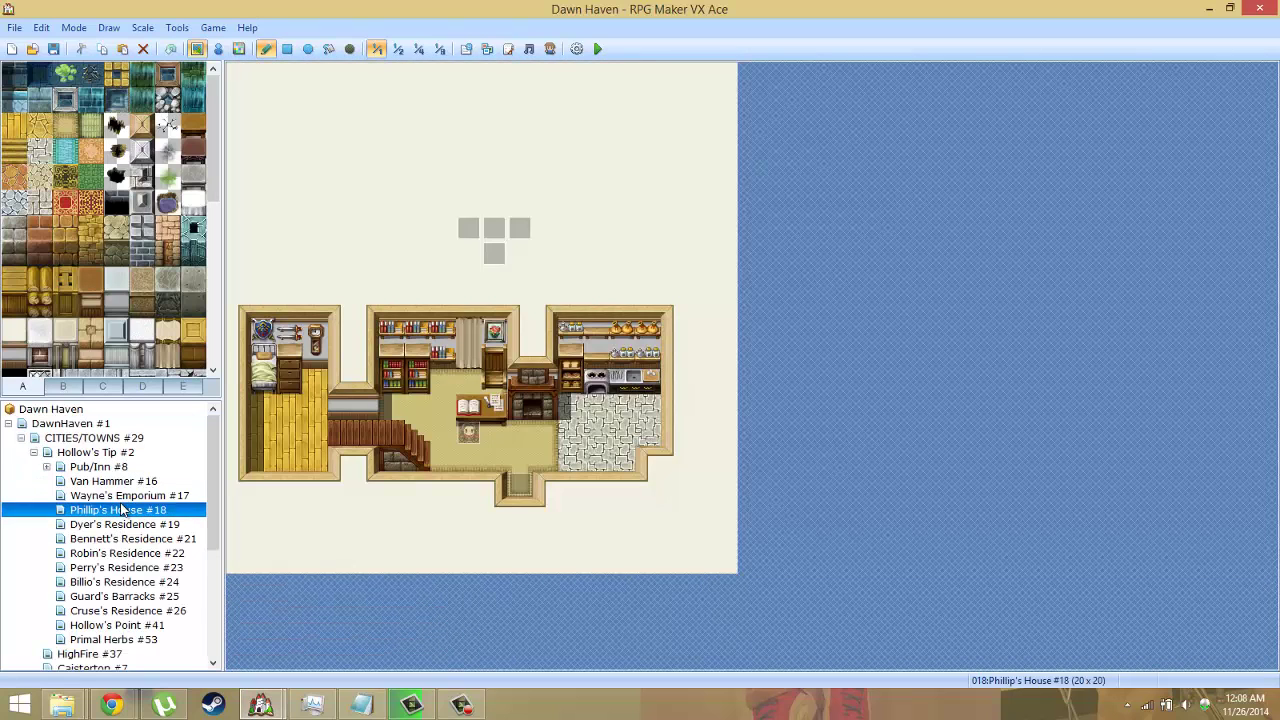
pyautogui.click(122, 495)
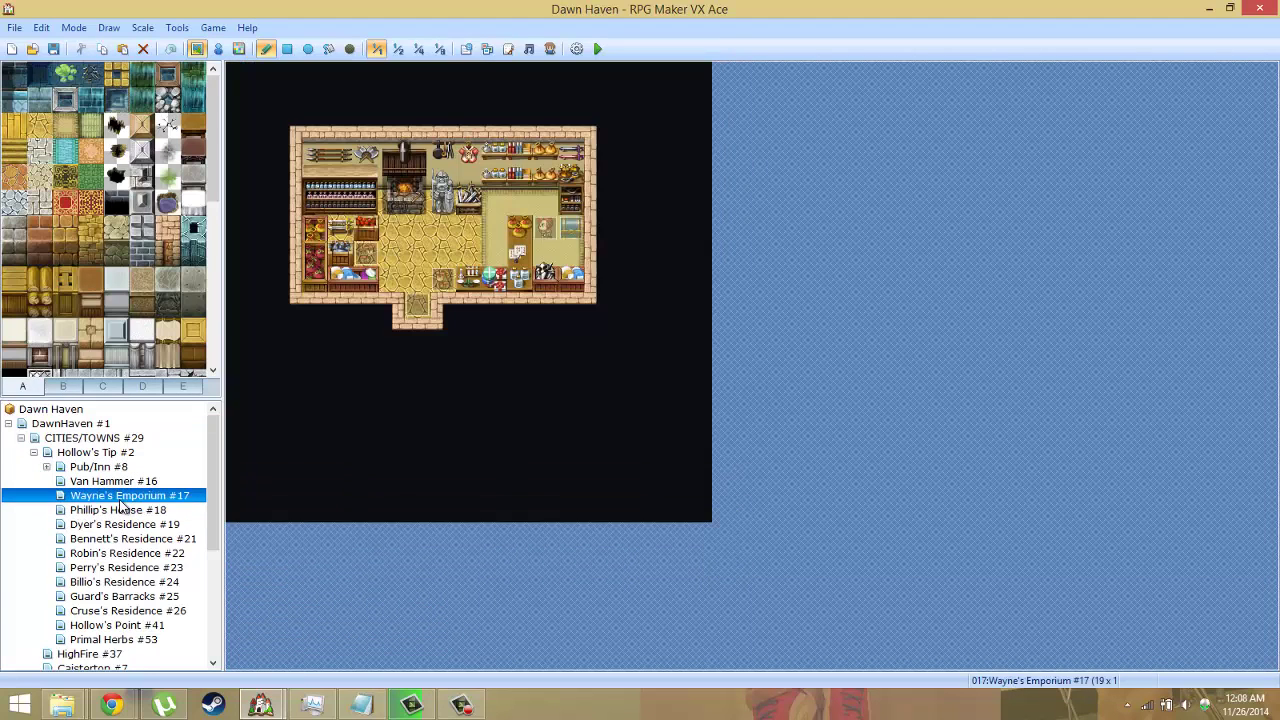
pyautogui.rightClick(120, 496)
pyautogui.click(166, 581)
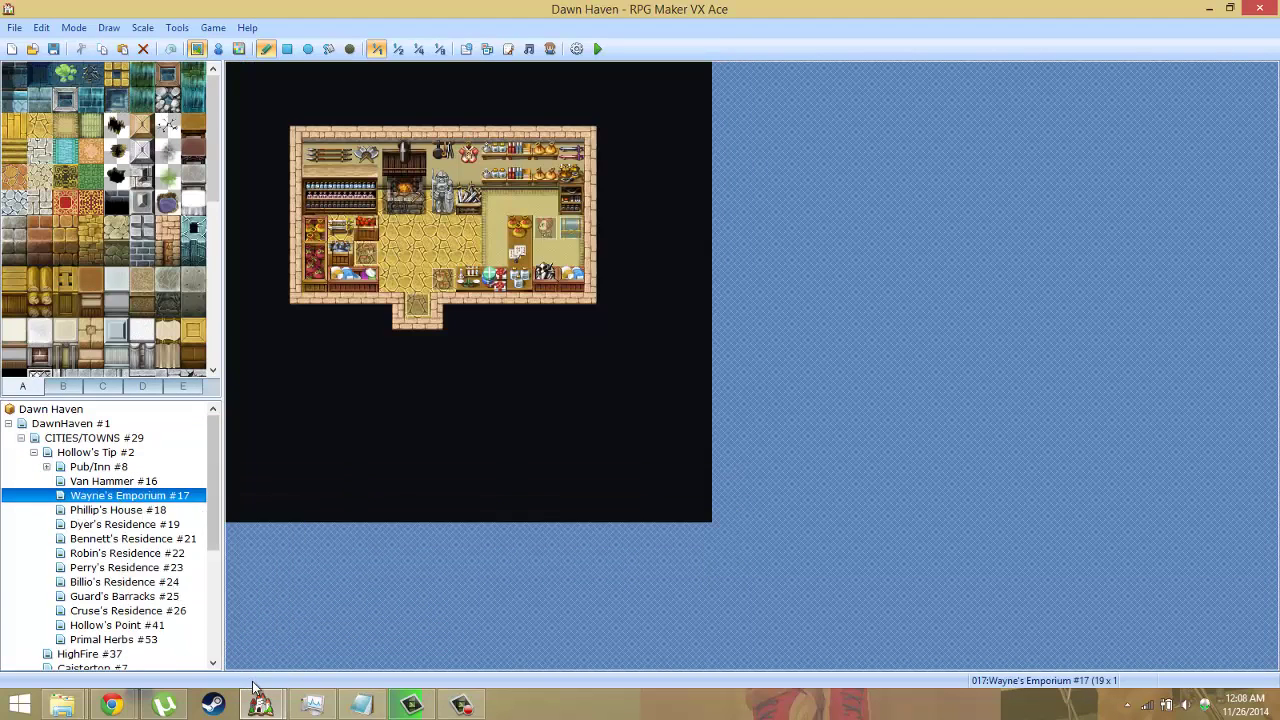
# Switch back to the Dungeon Town project and paste the copied shop map under Forgotten Town
pyautogui.moveTo(261, 705)
pyautogui.click(232, 648)
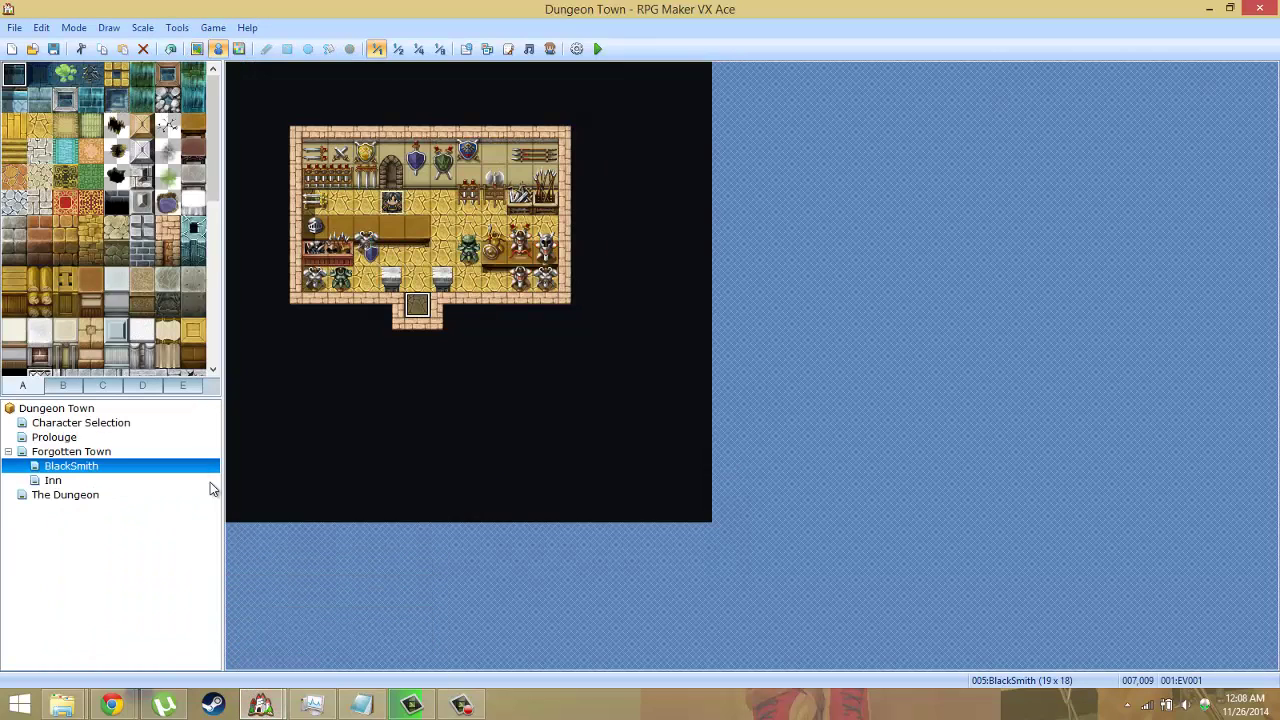
pyautogui.click(80, 452)
pyautogui.rightClick(80, 452)
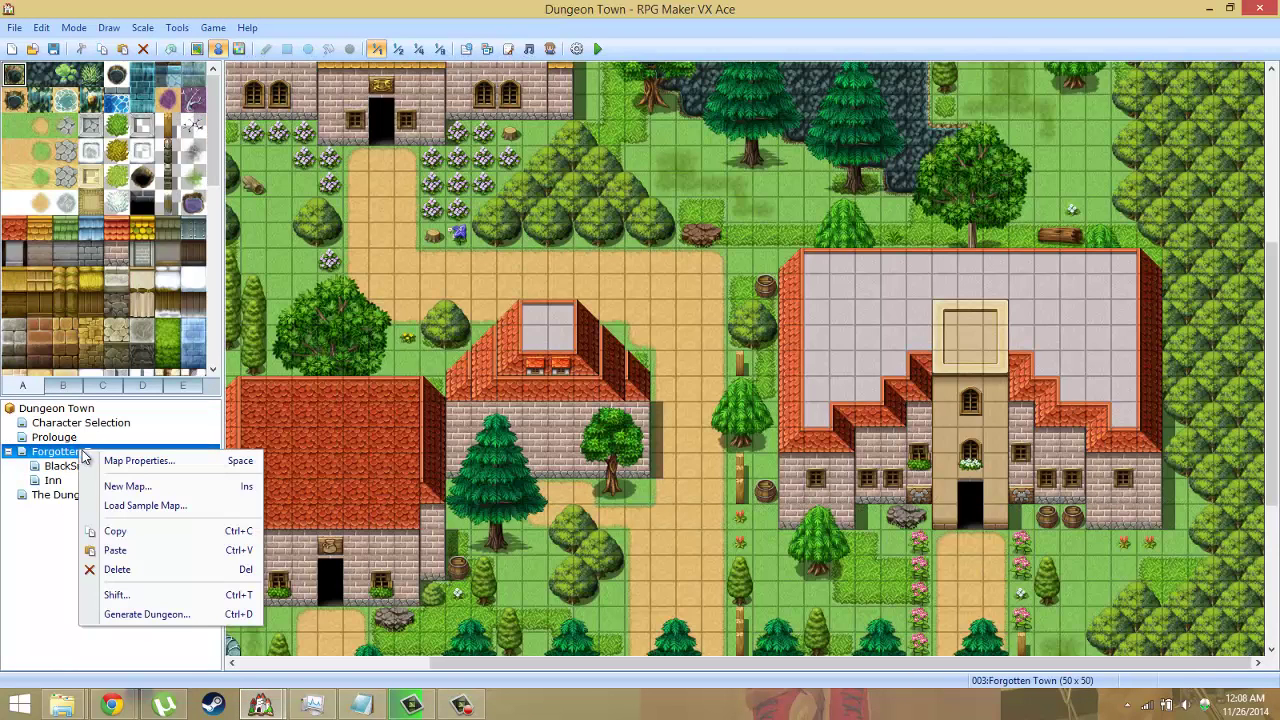
pyautogui.click(158, 549)
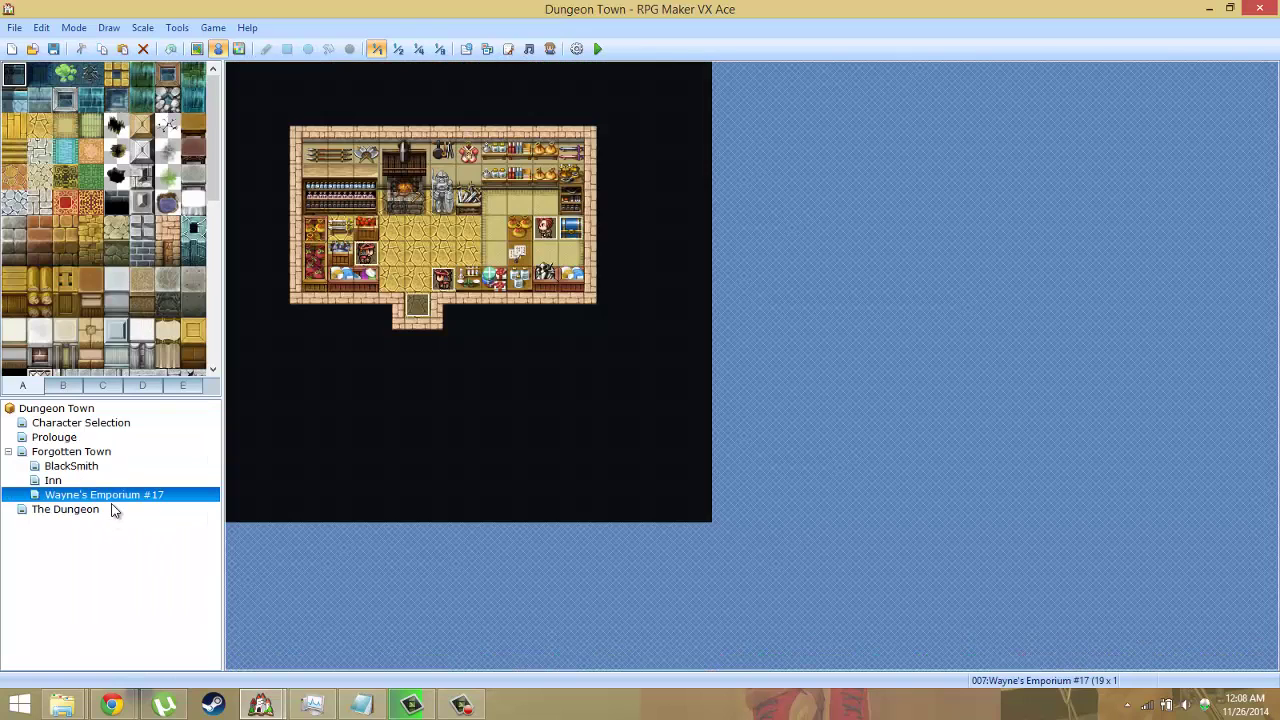
# Set both the name and the display name of the pasted Wayne's Emporium map to "Genereal Good"
pyautogui.rightClick(113, 499)
pyautogui.click(129, 506)
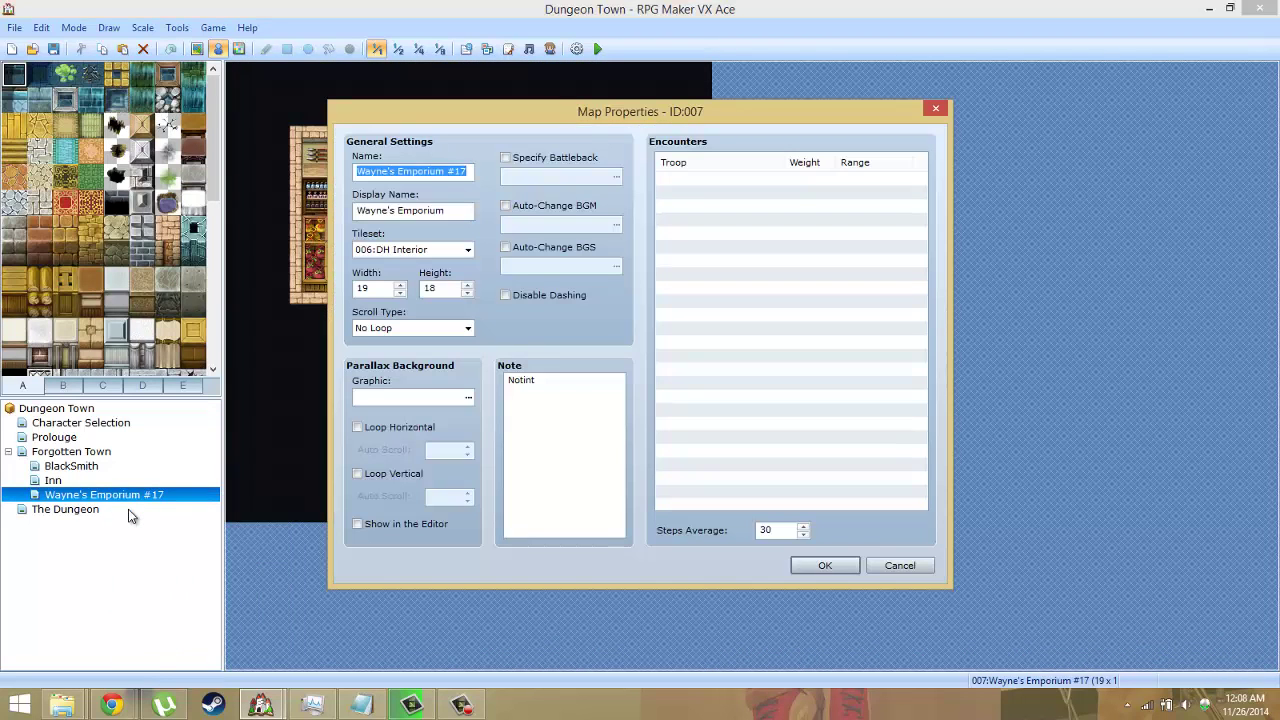
pyautogui.write('Genereal G')
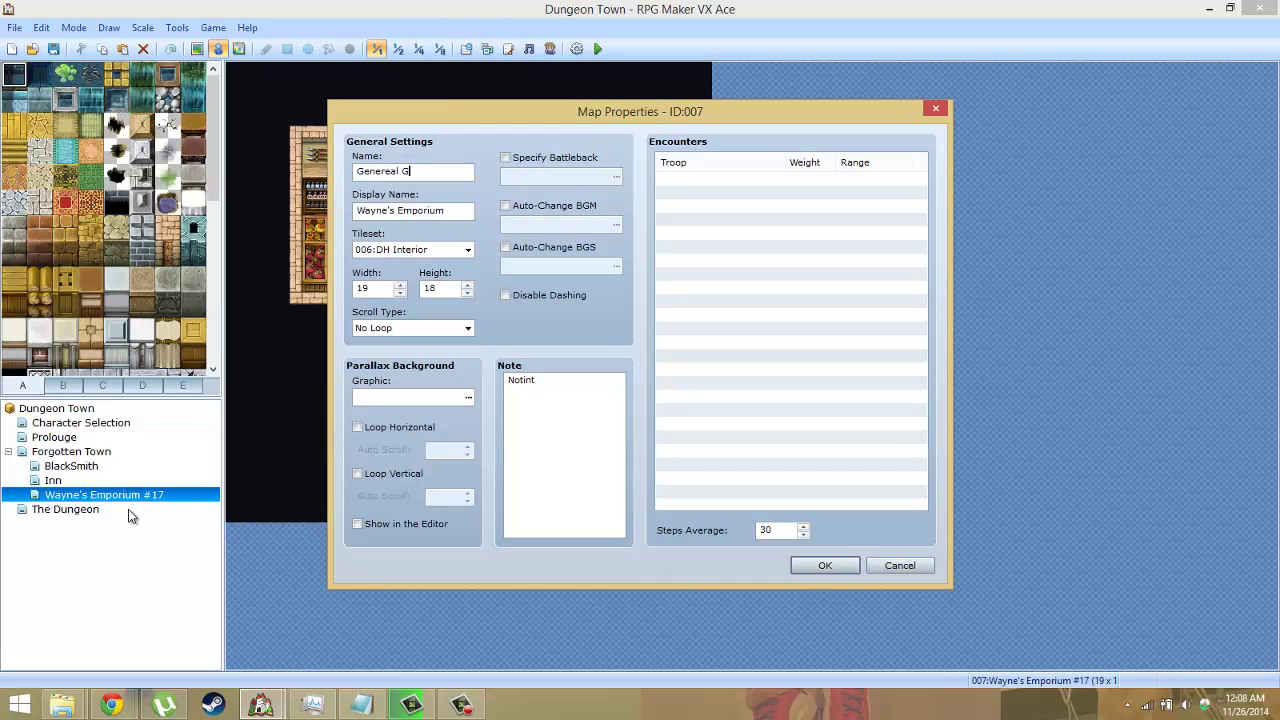
pyautogui.write('ood')
pyautogui.hotkey('ctrl', 'a')
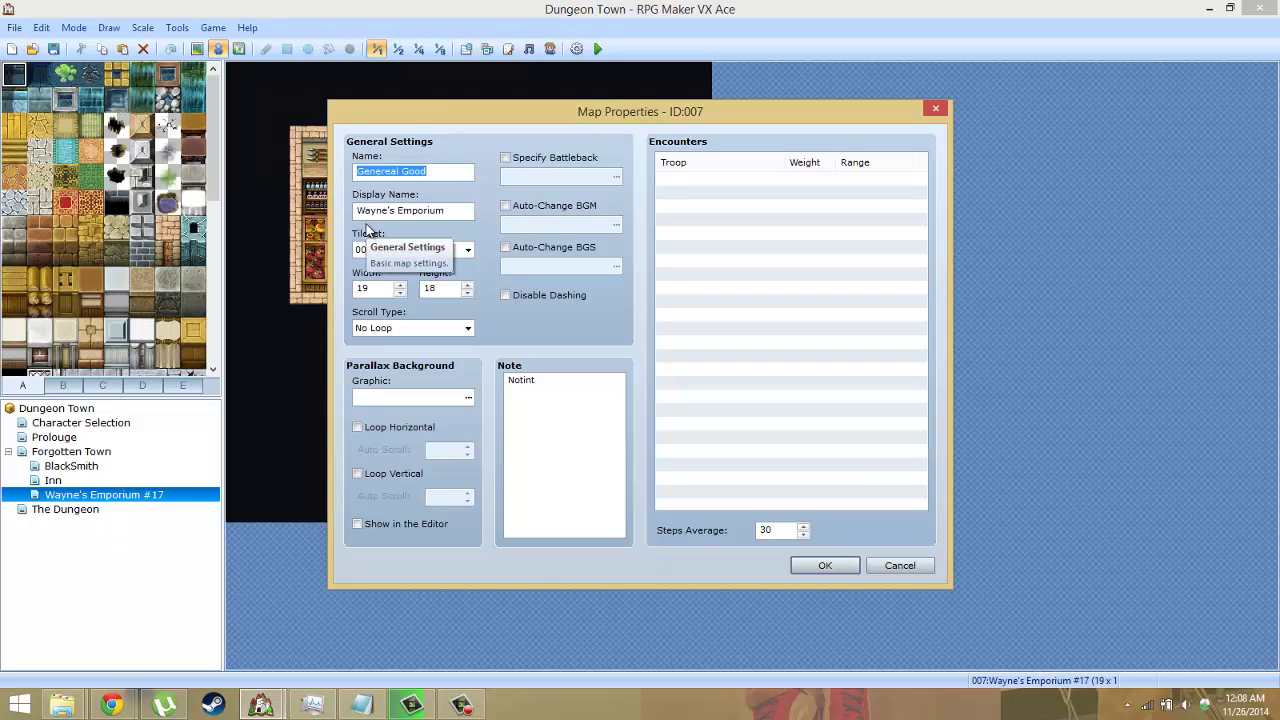
pyautogui.press('Tab')
pyautogui.hotkey('ctrl', 'v')
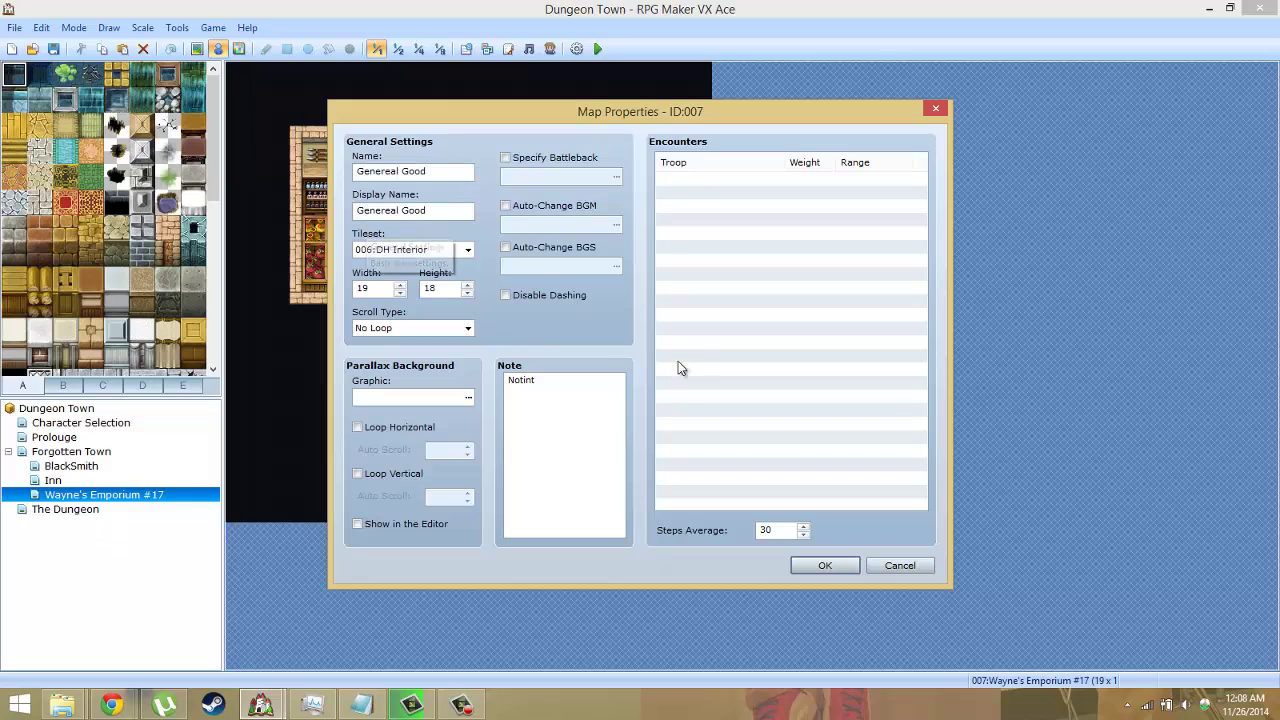
pyautogui.click(834, 565)
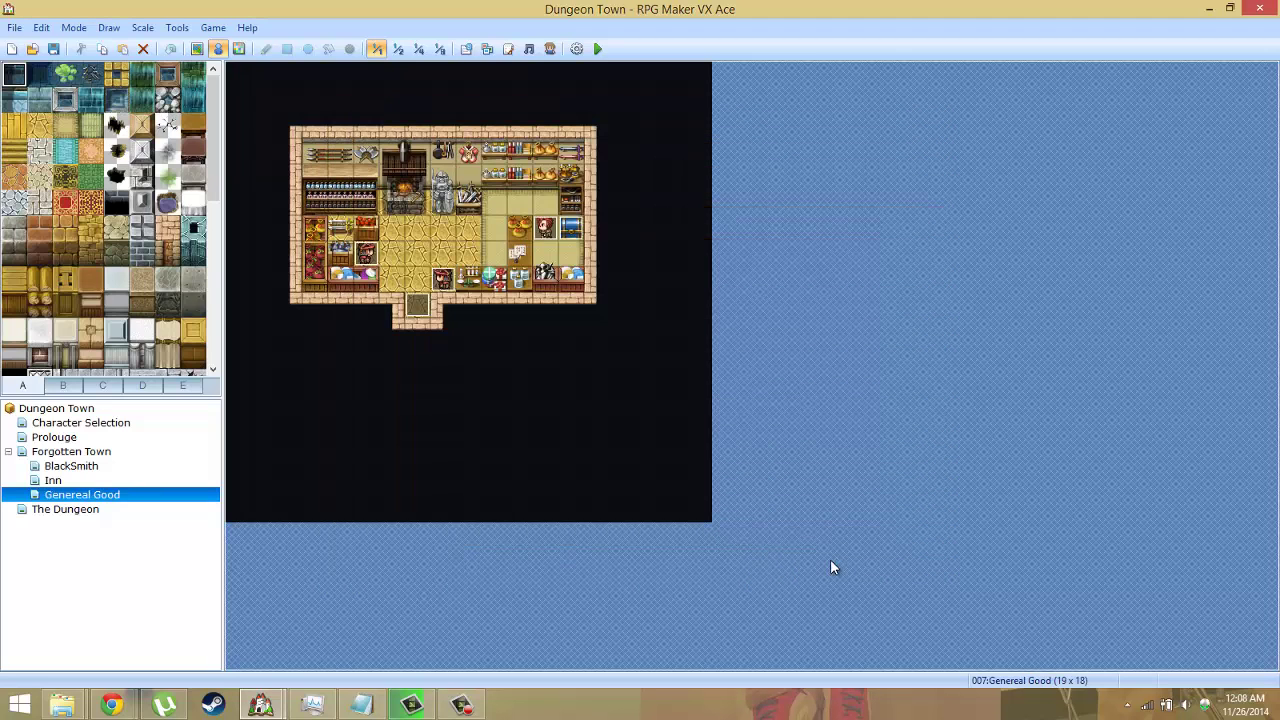
# Set the Transfer Player destination of the Genereal Good doorway event to Forgotten Town (013,036), outside the red-roofed building's door
pyautogui.doubleClick(410, 308)
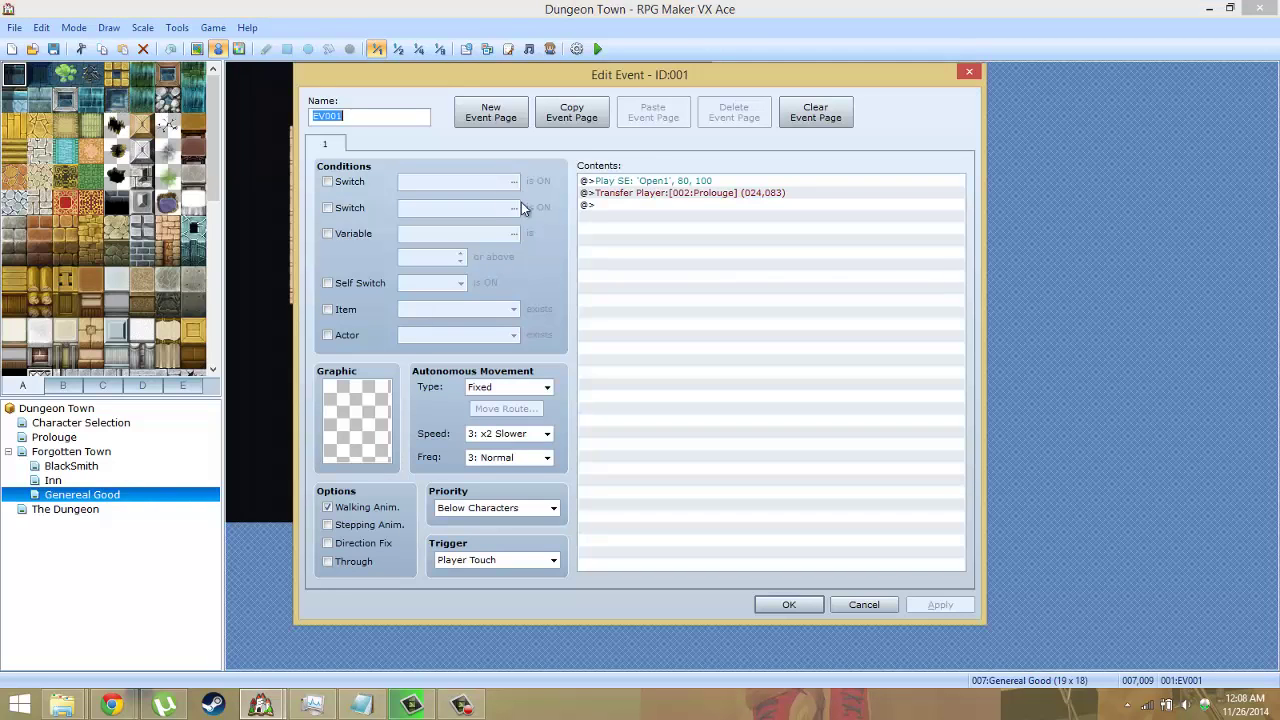
pyautogui.doubleClick(642, 205)
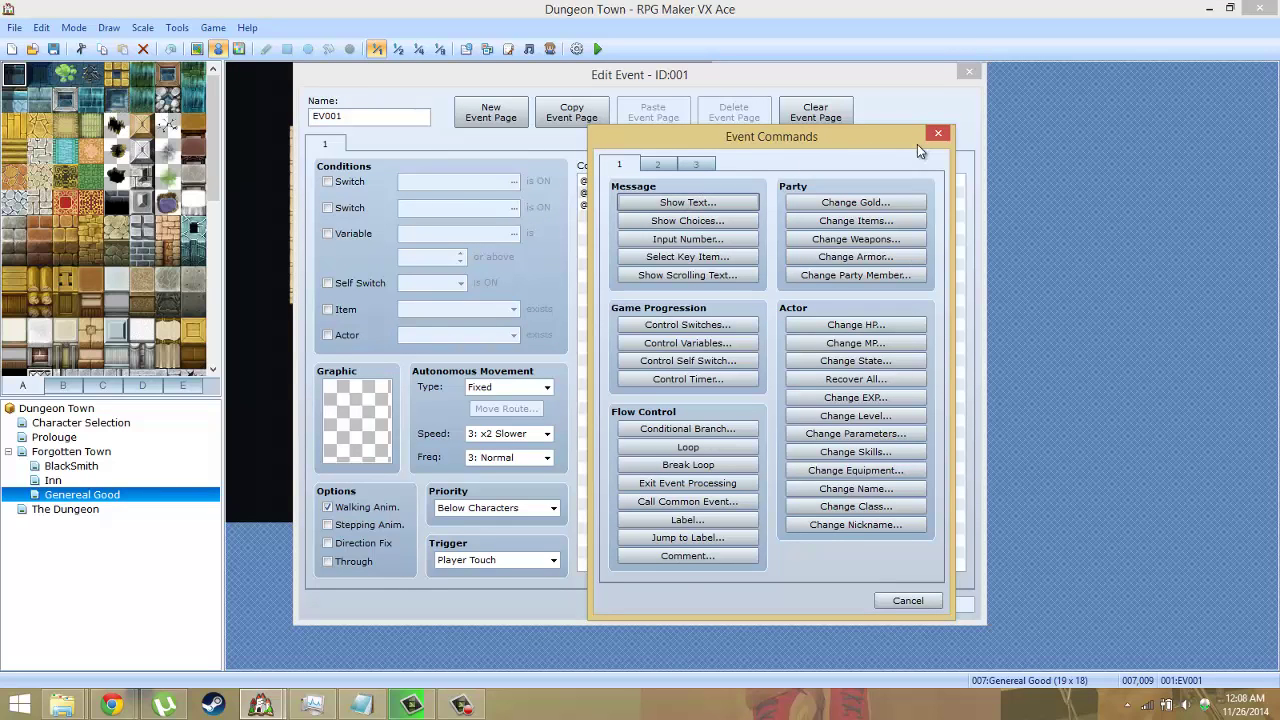
pyautogui.click(938, 134)
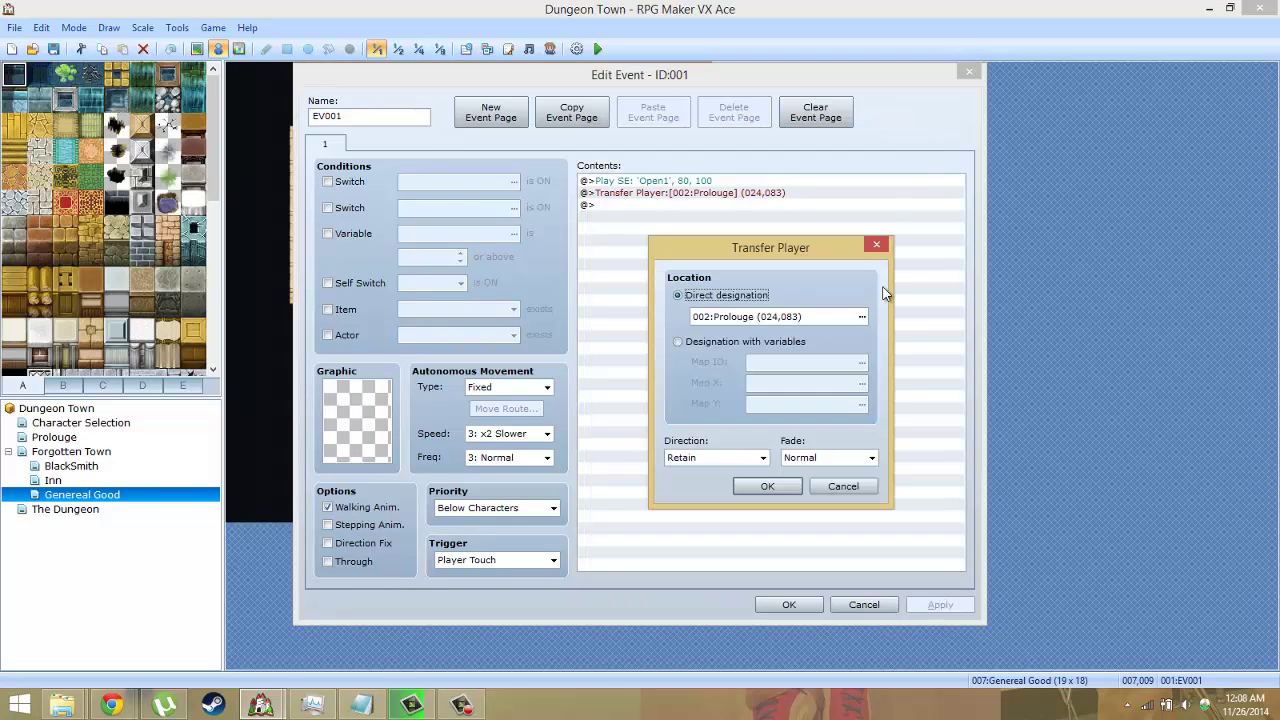
pyautogui.click(862, 317)
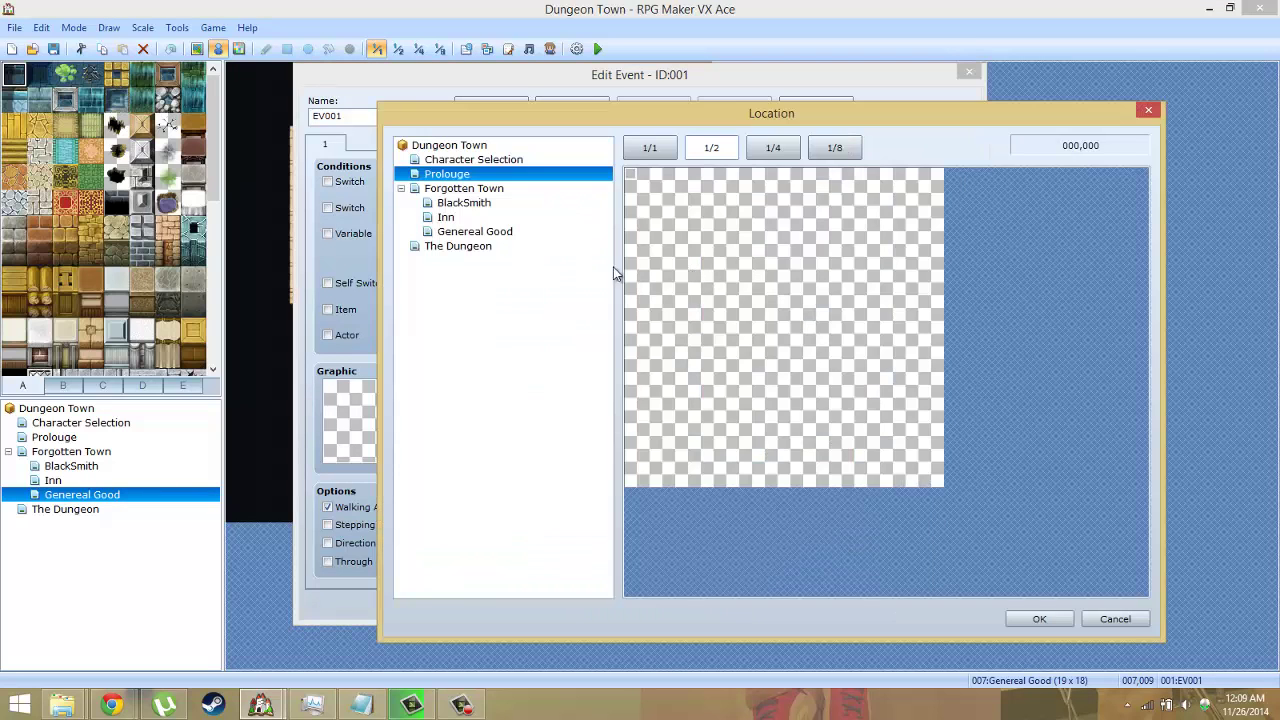
pyautogui.click(463, 189)
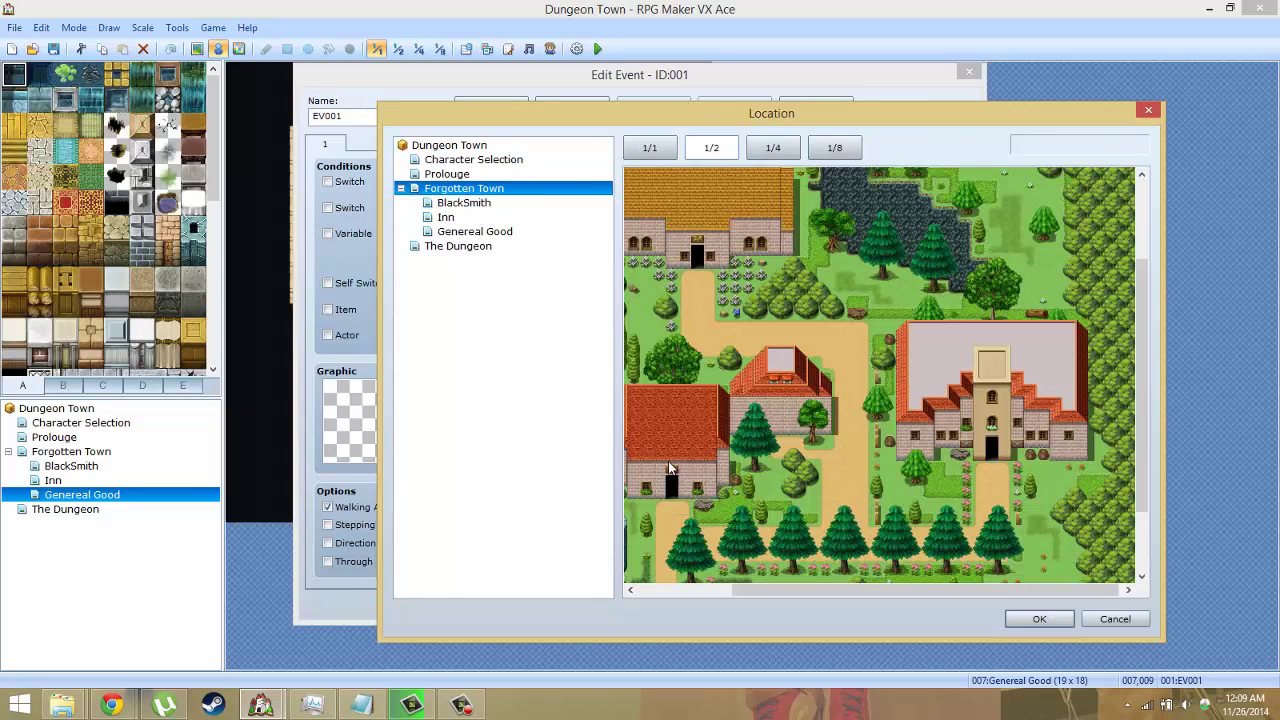
pyautogui.click(670, 505)
pyautogui.doubleClick(670, 505)
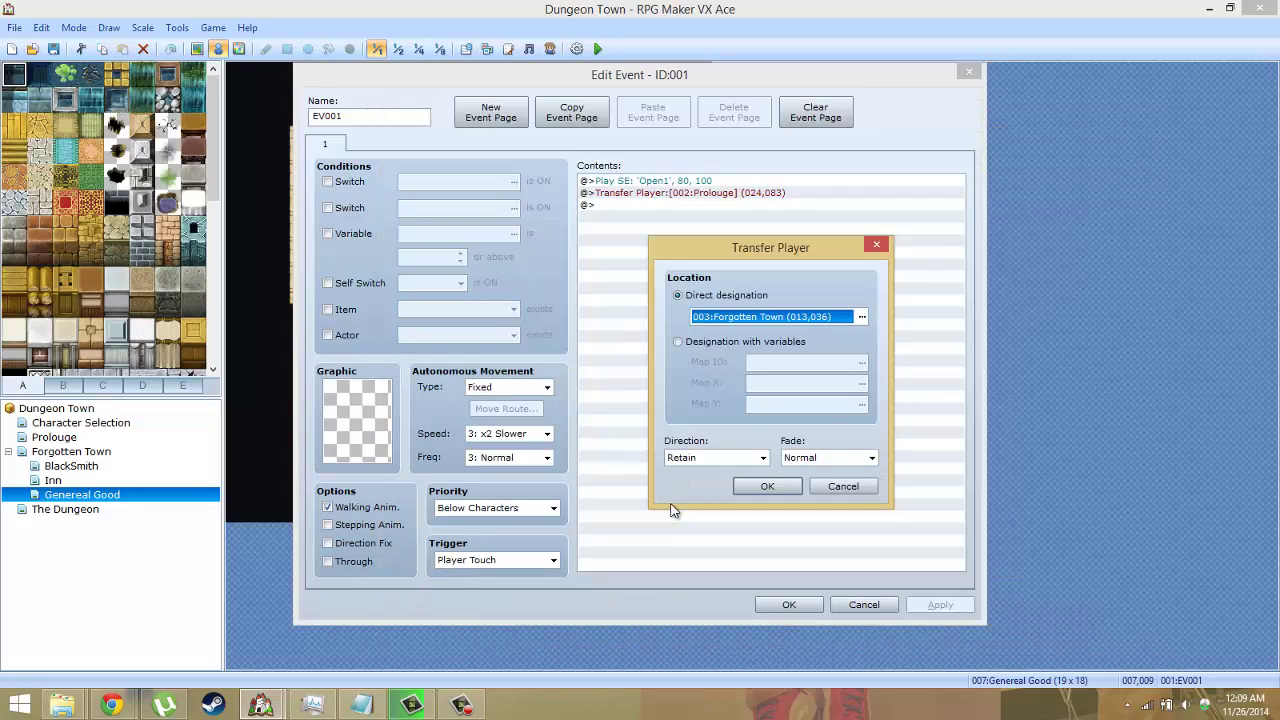
pyautogui.click(770, 488)
pyautogui.click(795, 603)
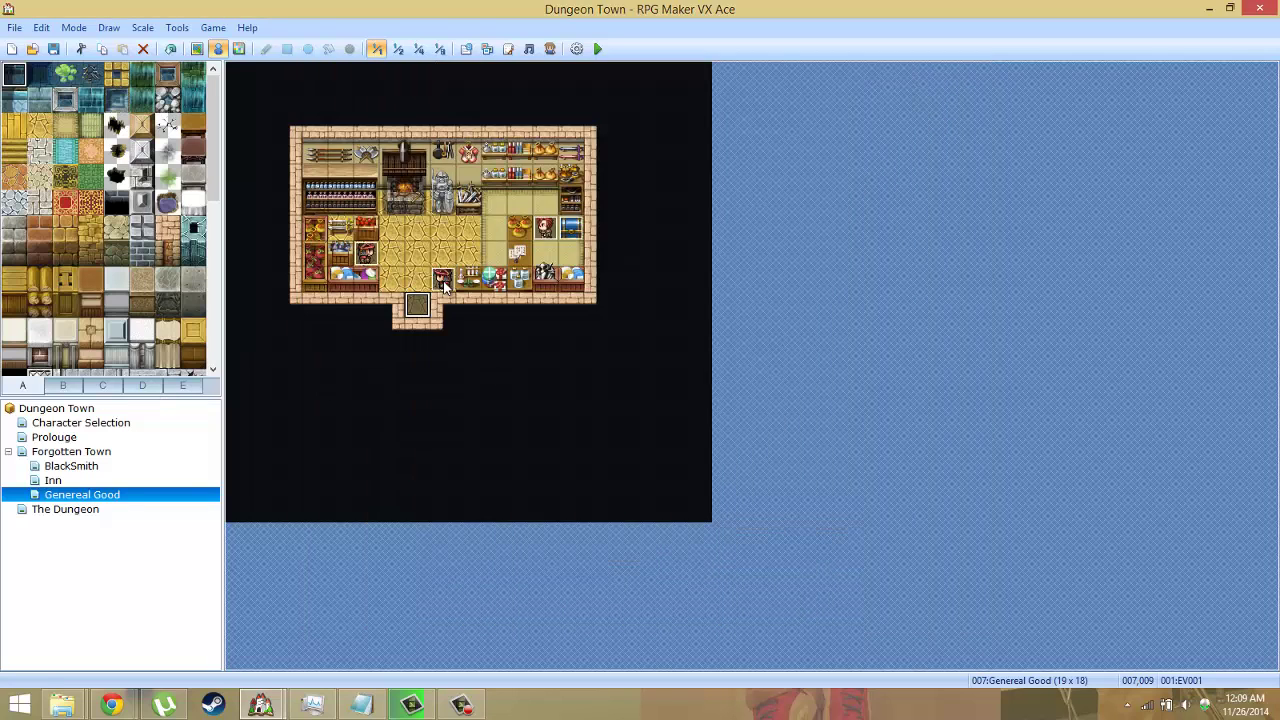
# Delete the event beside the doorway and the blue chest event from the Genereal Good map, then save the project
pyautogui.click(444, 283)
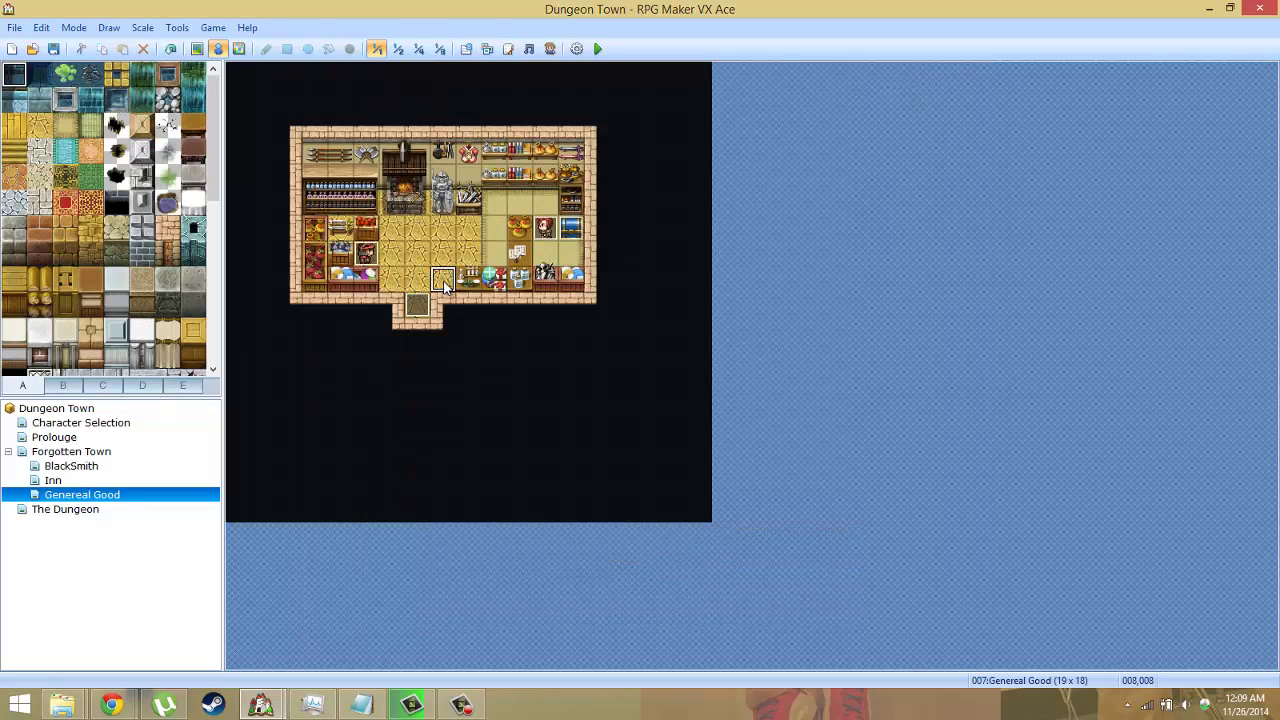
pyautogui.click(571, 229)
pyautogui.press('Delete')
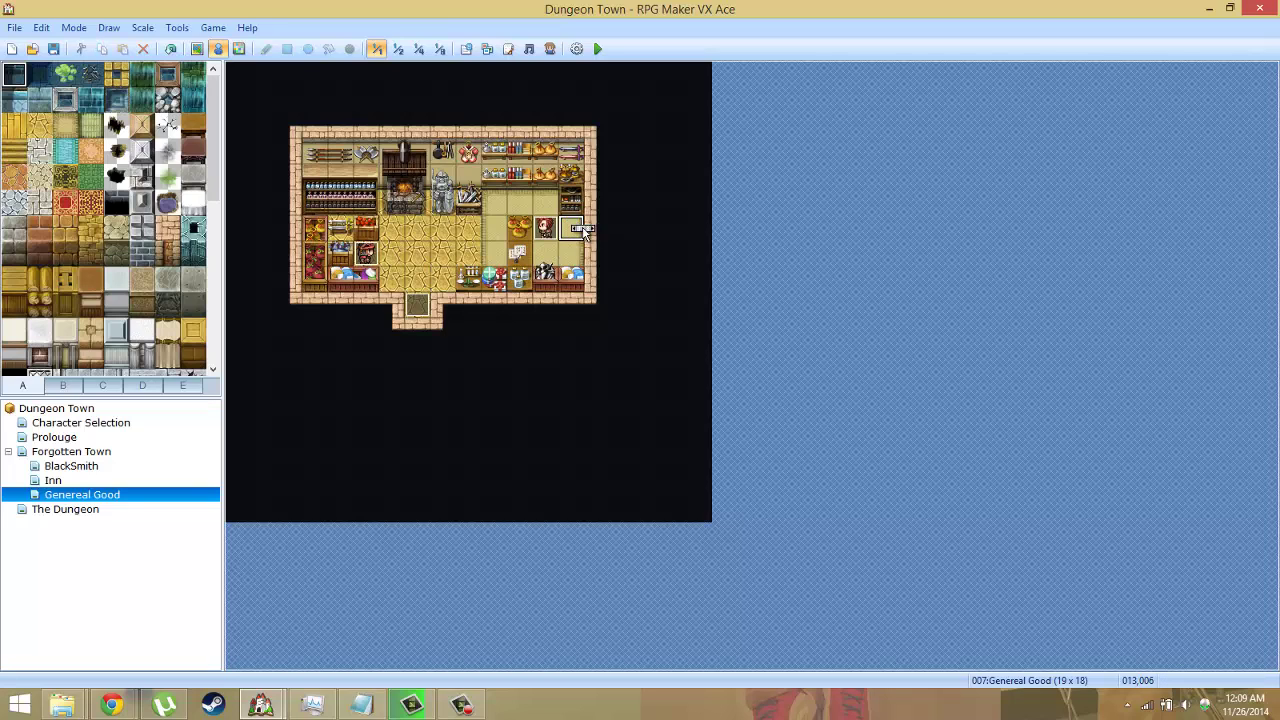
pyautogui.click(494, 228)
pyautogui.click(54, 49)
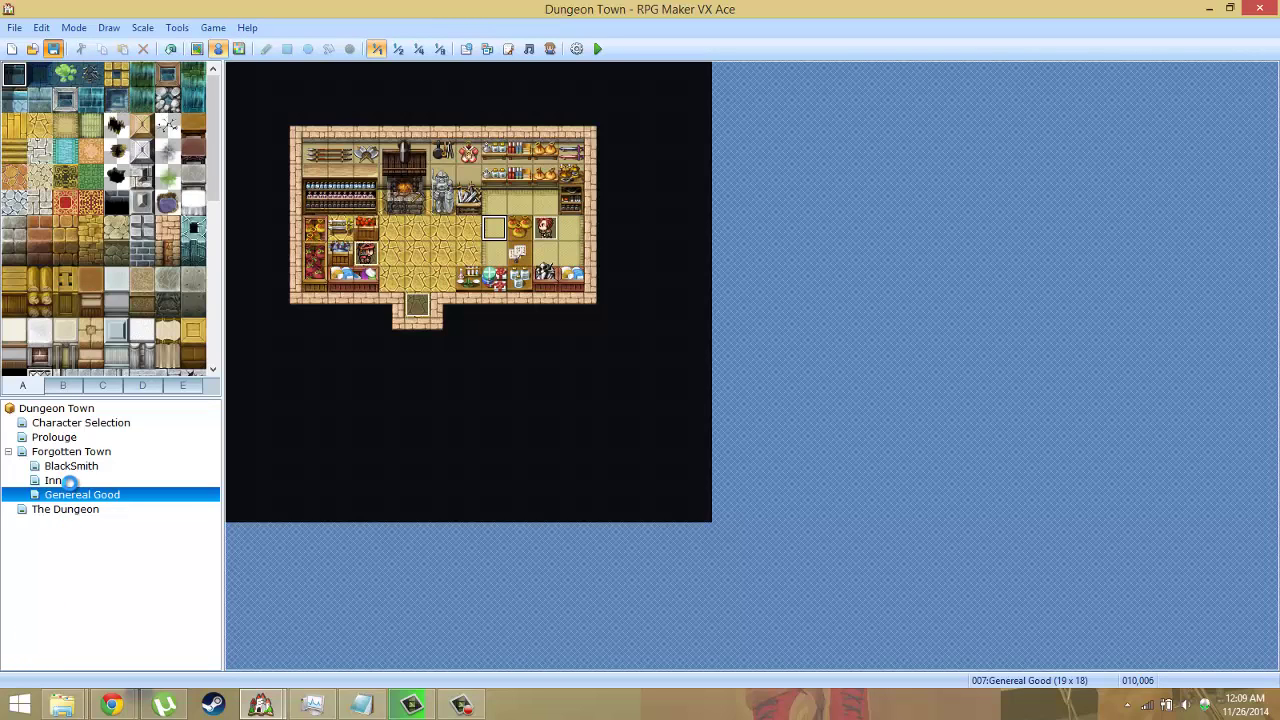
# Start a quick door event on the northern building's doorway in Forgotten Town (015,017), using the brown panelled door graphic from !Door3
pyautogui.click(62, 466)
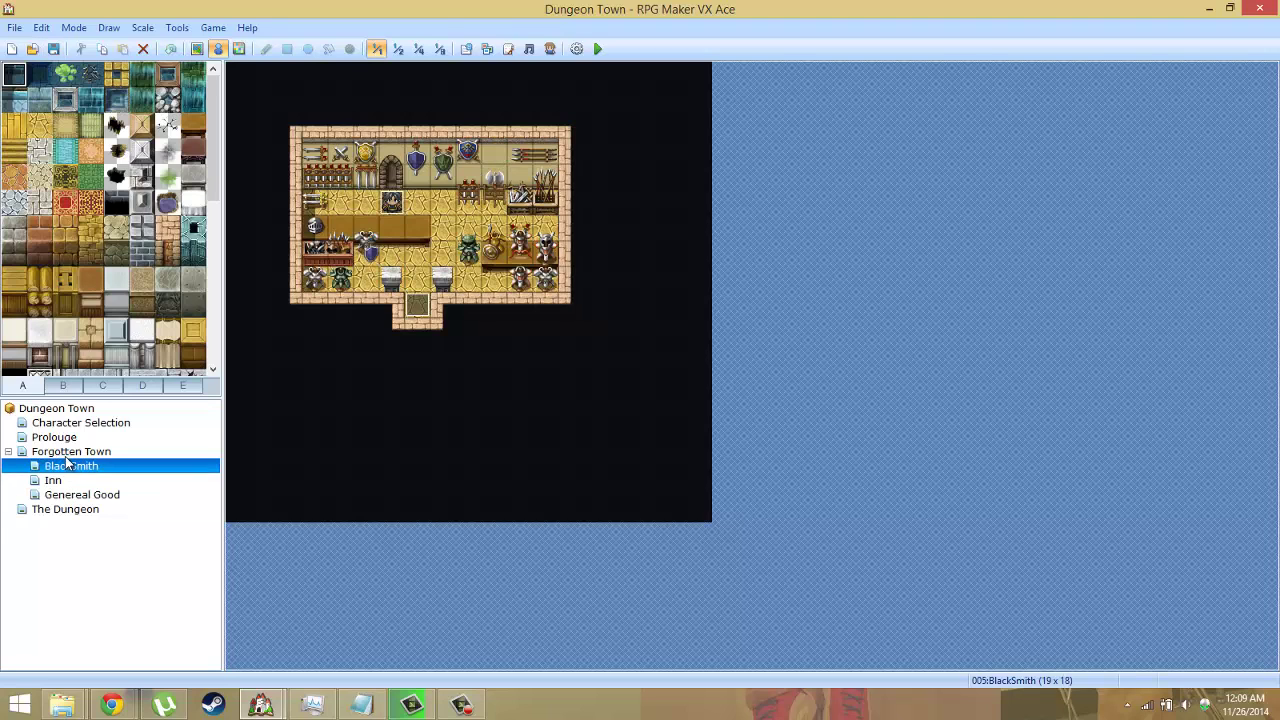
pyautogui.click(66, 452)
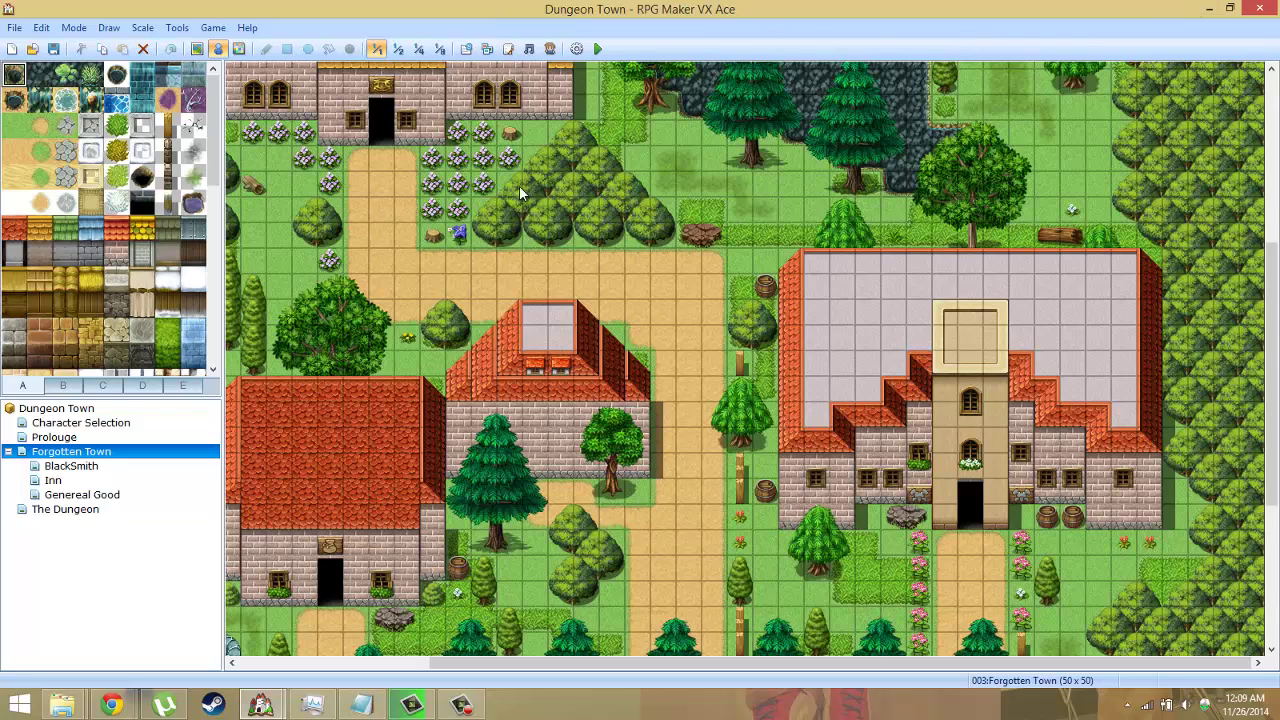
pyautogui.rightClick(380, 140)
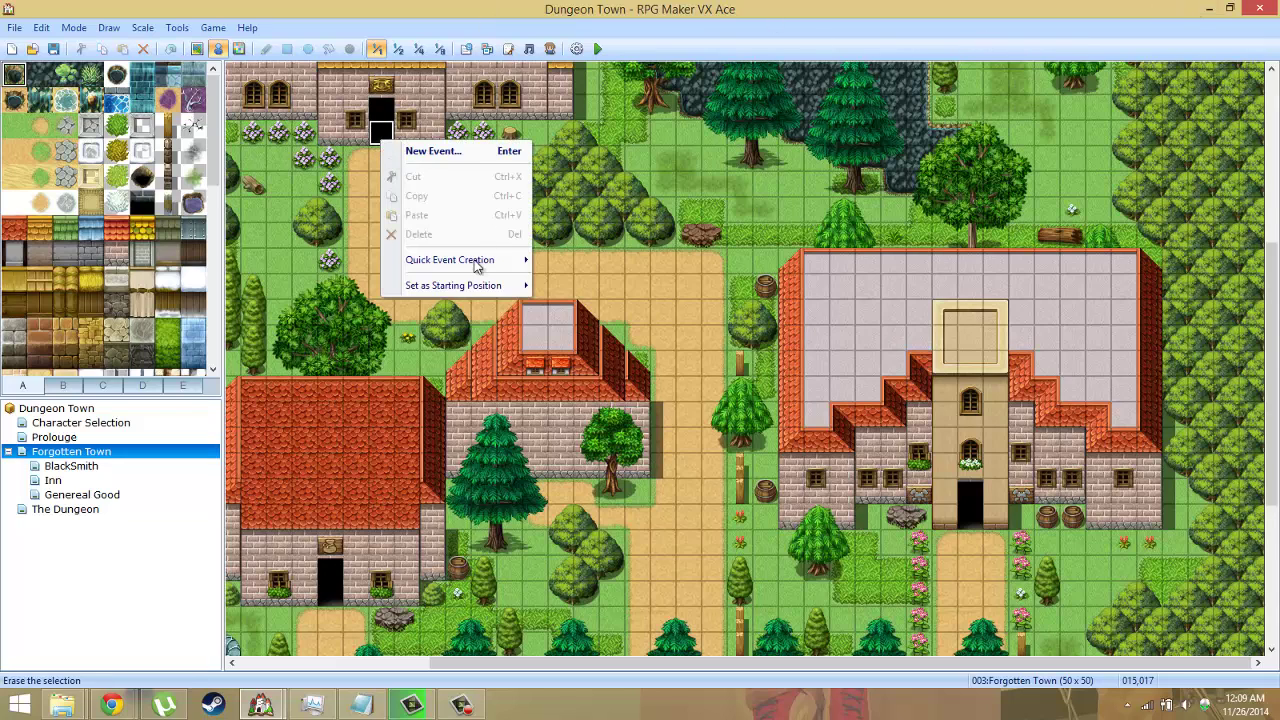
pyautogui.moveTo(527, 264)
pyautogui.click(598, 279)
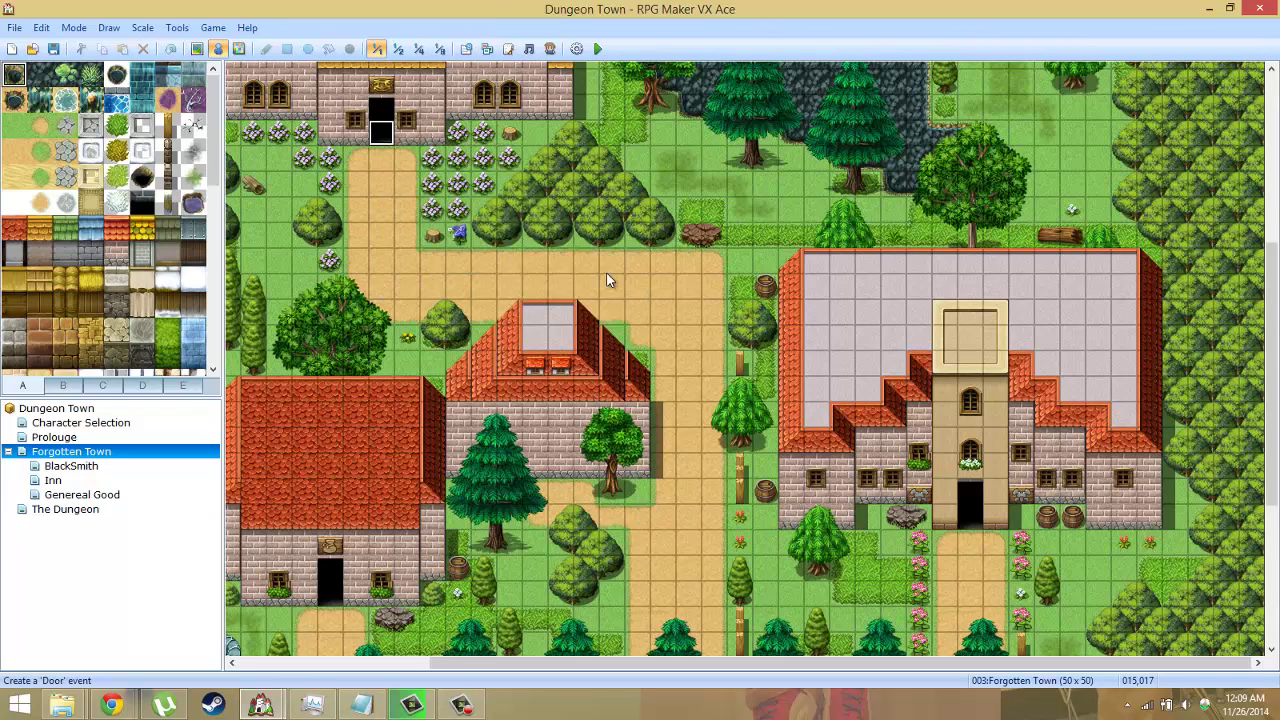
pyautogui.doubleClick(591, 322)
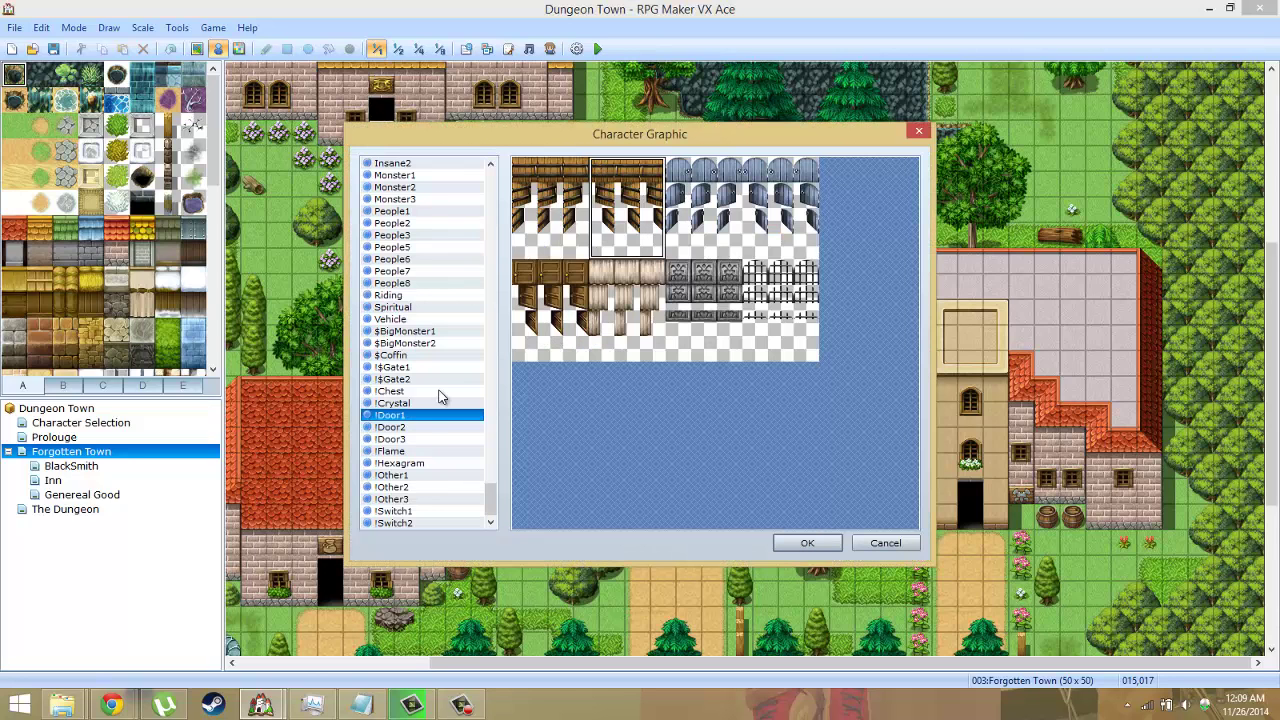
pyautogui.click(421, 427)
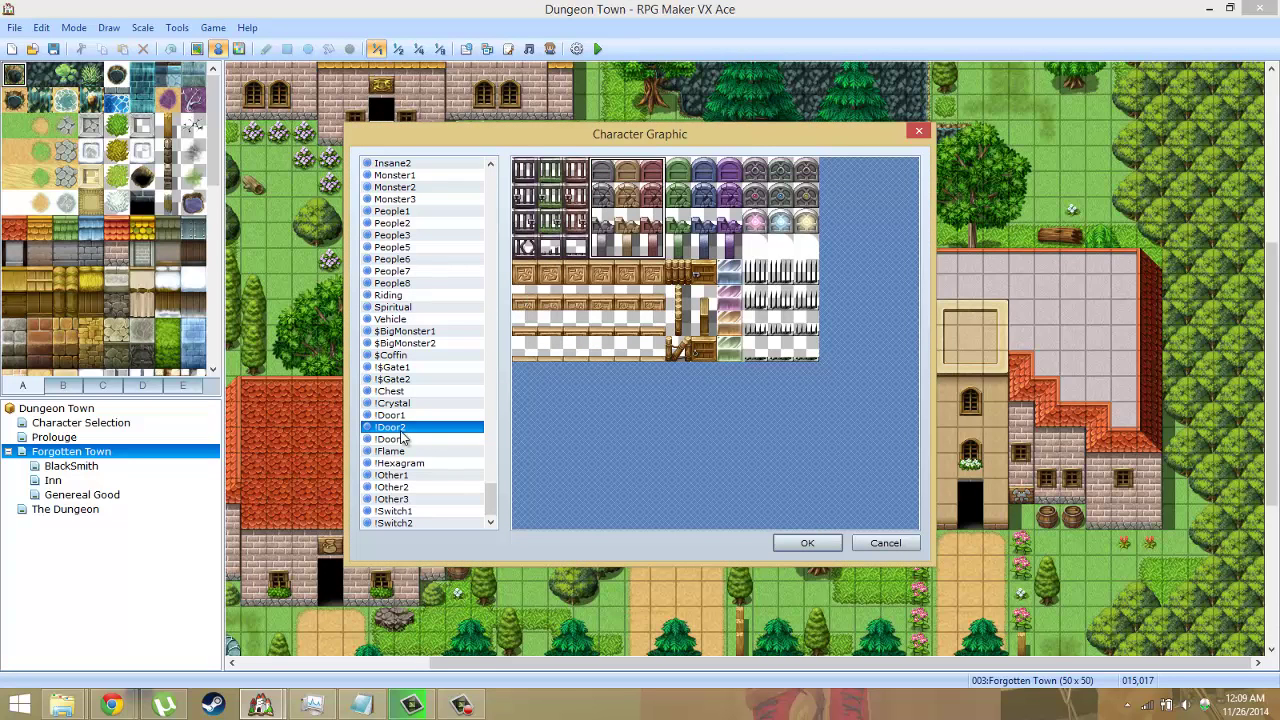
pyautogui.click(403, 440)
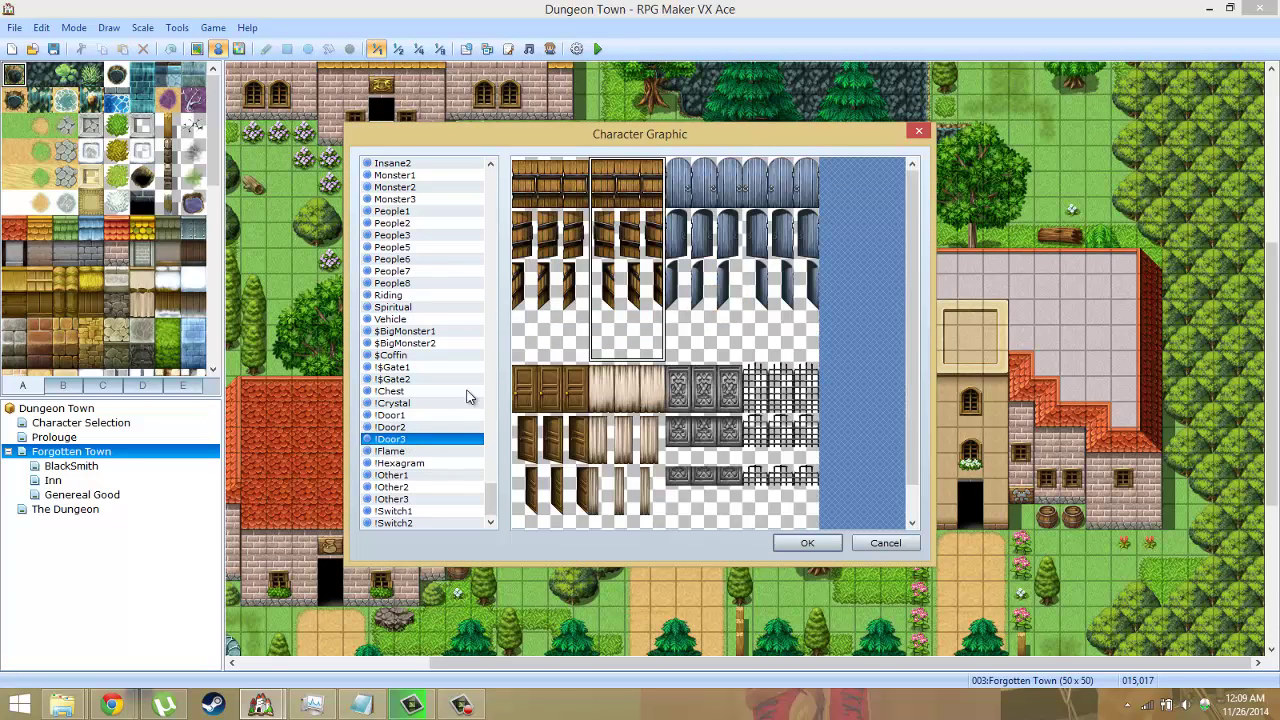
pyautogui.click(545, 380)
pyautogui.doubleClick(545, 387)
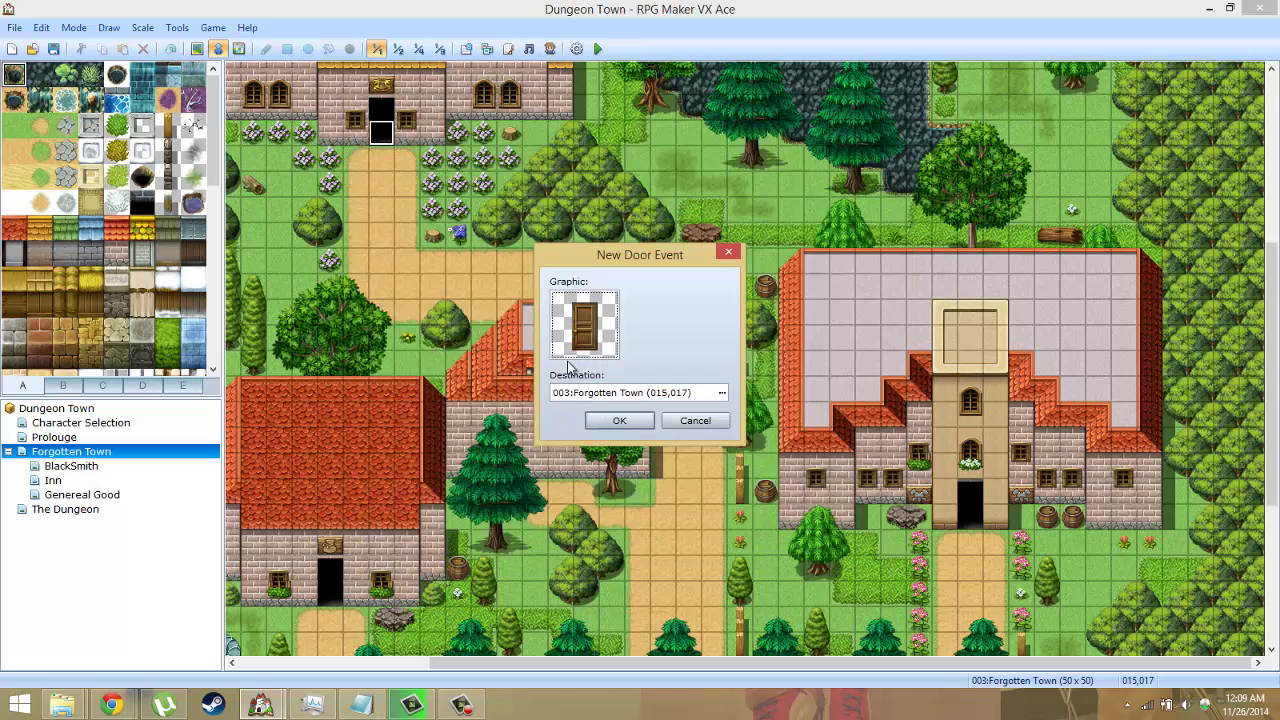
# Set the new door's destination to BlackSmith (007,008), just inside the shop entrance, and create the event
pyautogui.click(722, 393)
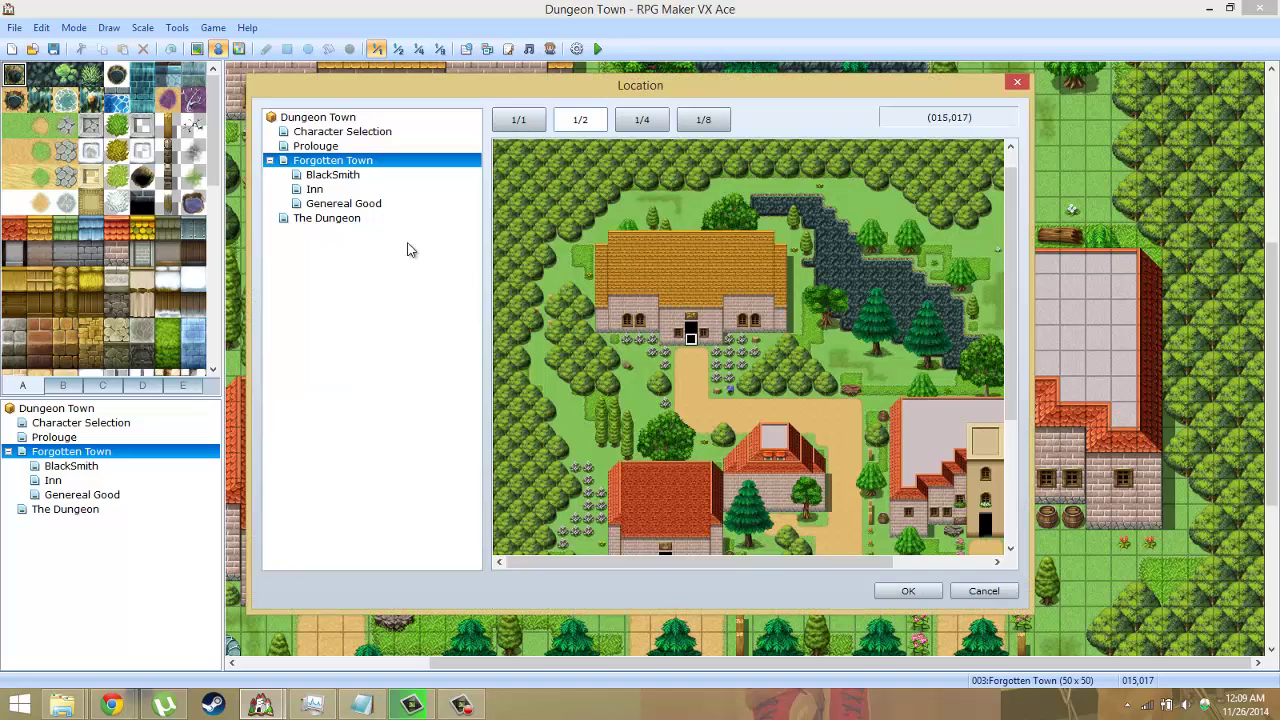
pyautogui.click(333, 176)
pyautogui.doubleClick(585, 255)
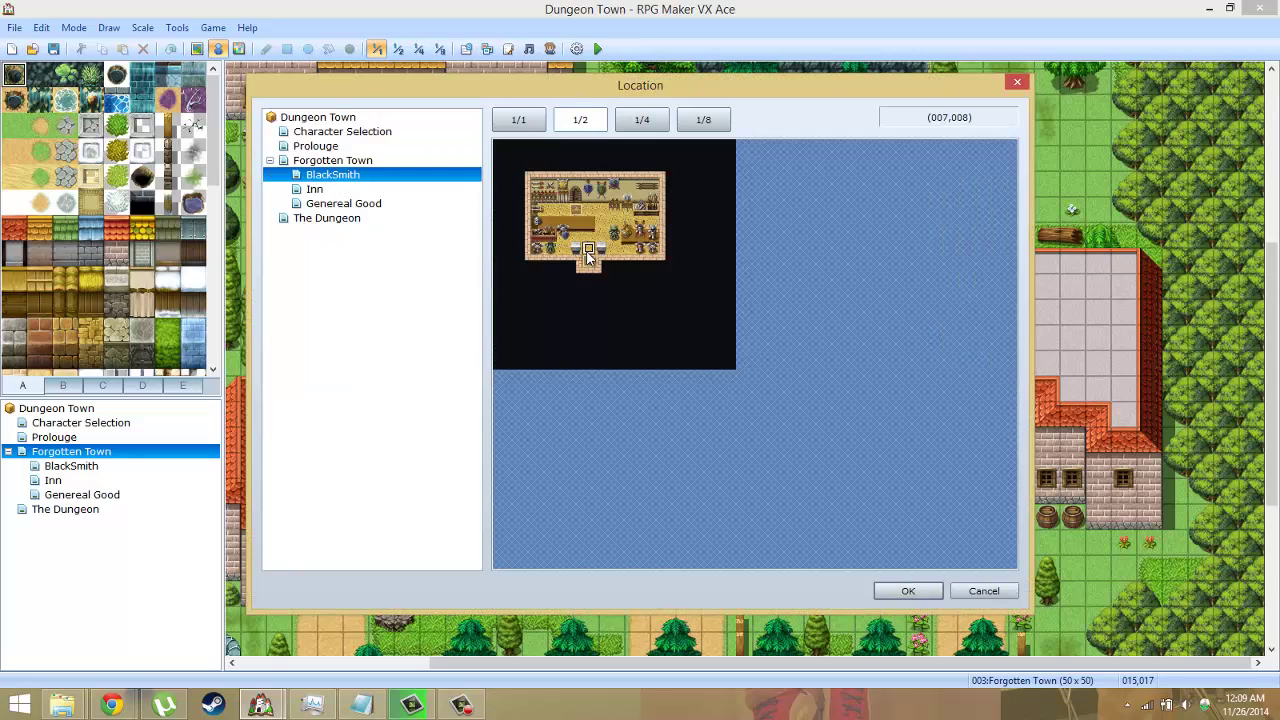
pyautogui.click(612, 422)
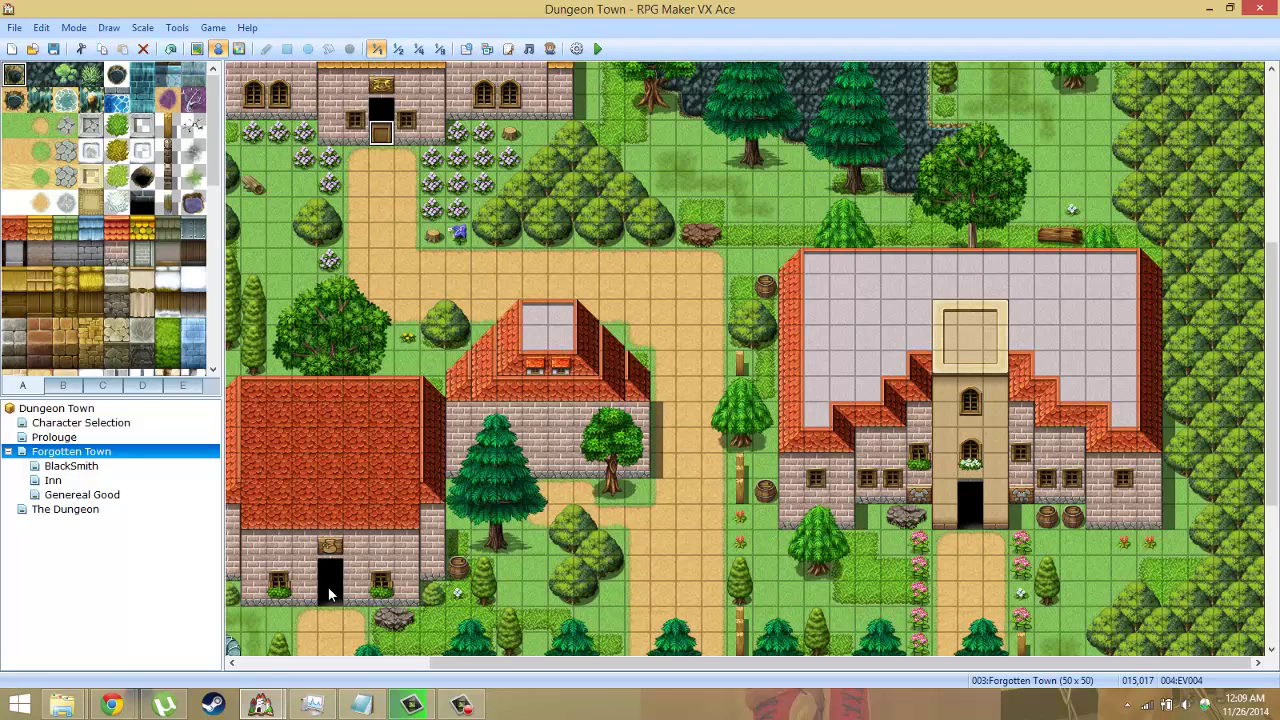
# Copy the blacksmith door event and paste it onto the red-roofed building's doorway at (013,035)
pyautogui.rightClick(379, 135)
pyautogui.click(410, 188)
pyautogui.rightClick(334, 603)
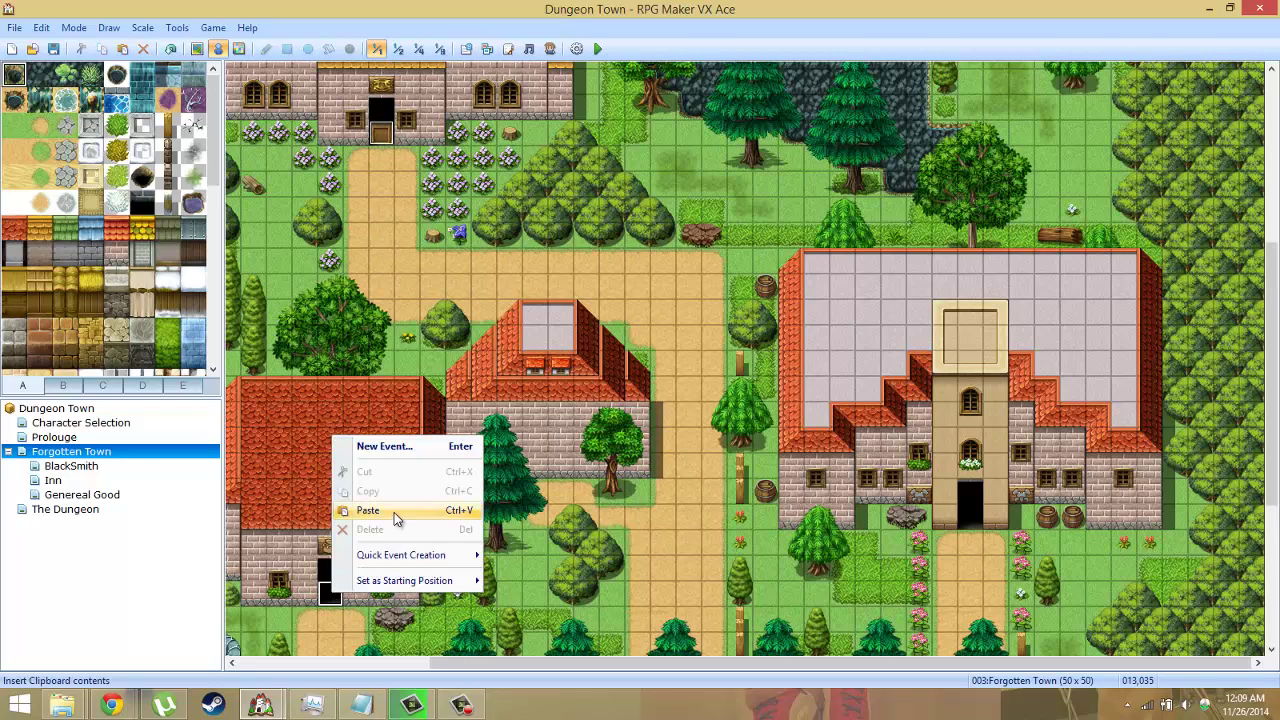
pyautogui.click(394, 512)
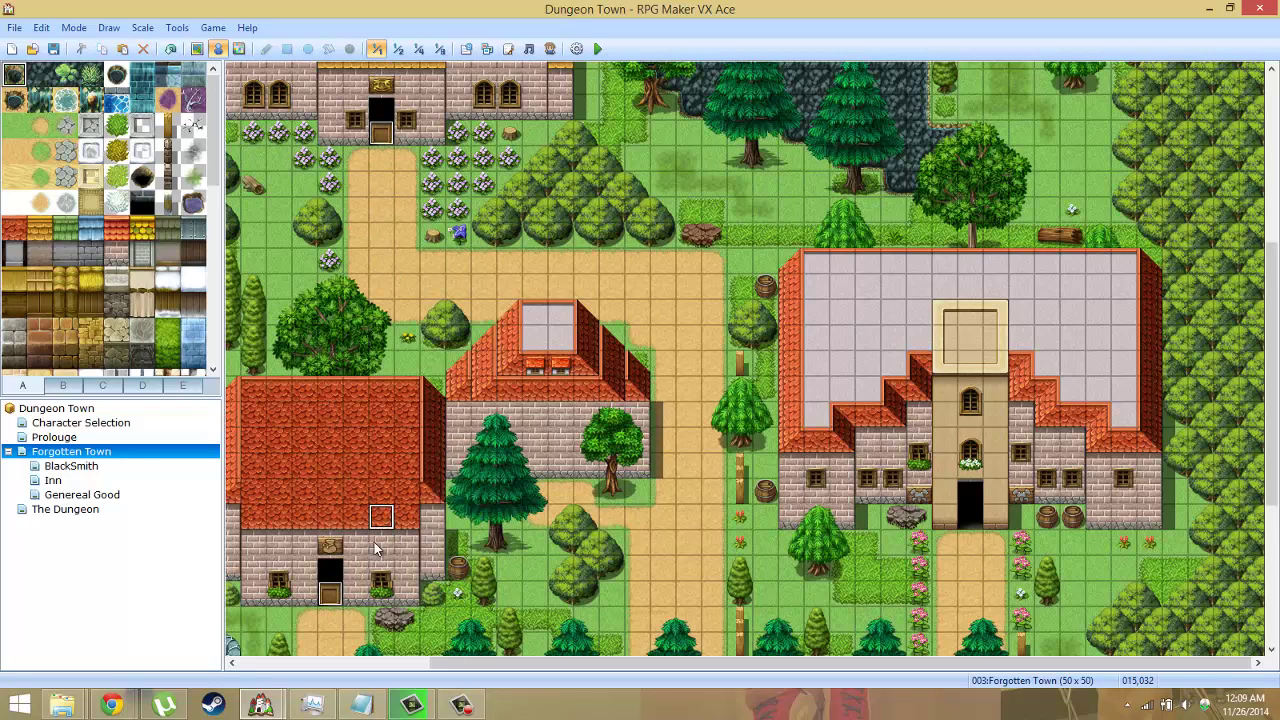
pyautogui.doubleClick(333, 596)
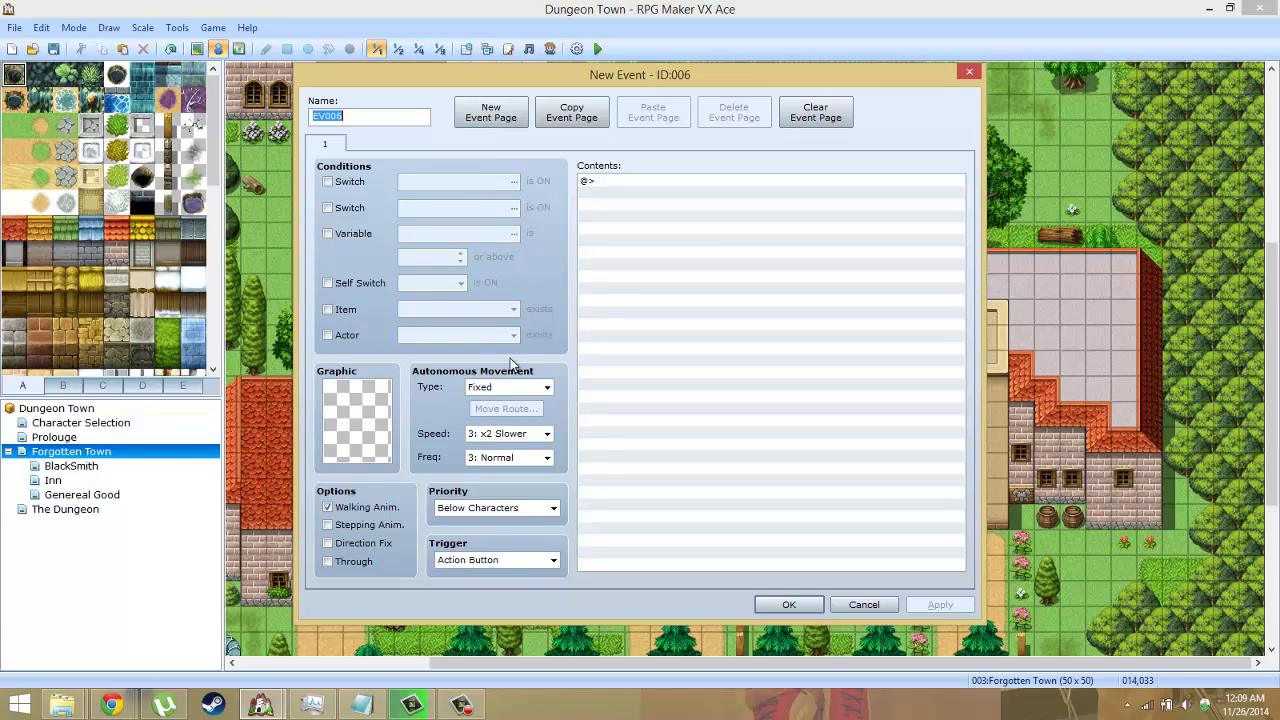
pyautogui.press('Escape')
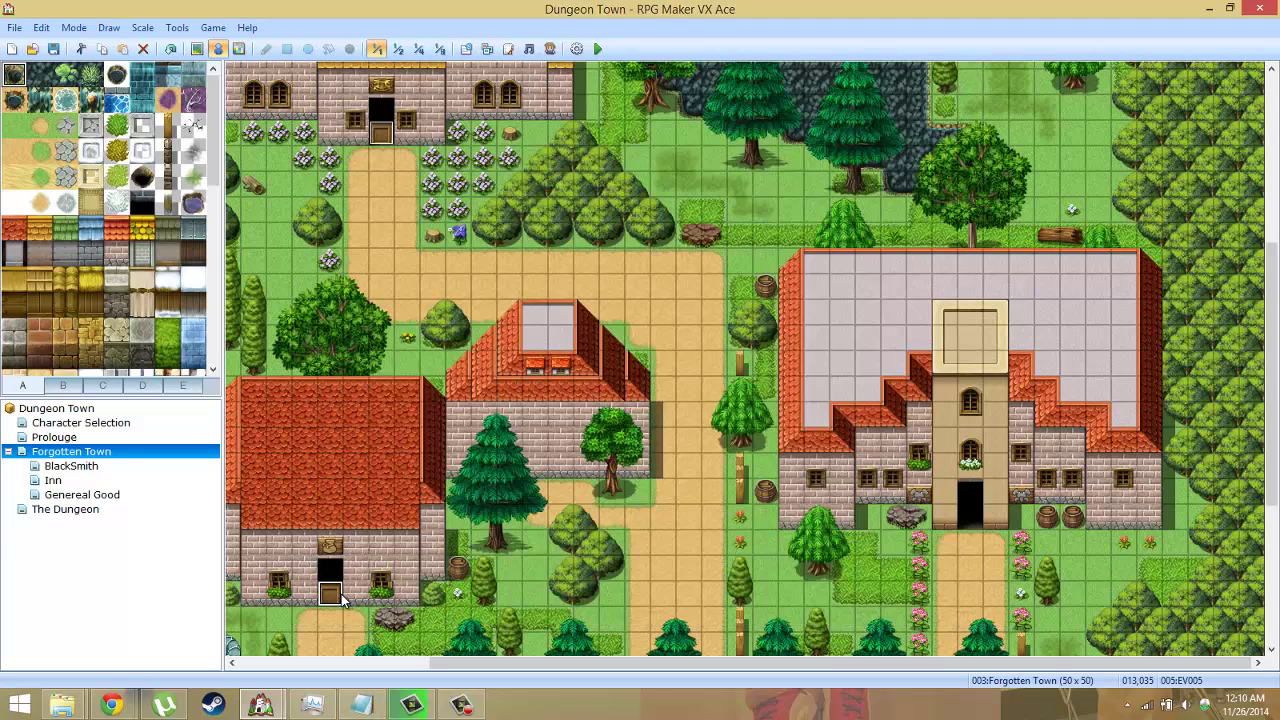
# Set the pasted door event's Transfer Player destination to Genereal Good (007,008)
pyautogui.doubleClick(336, 595)
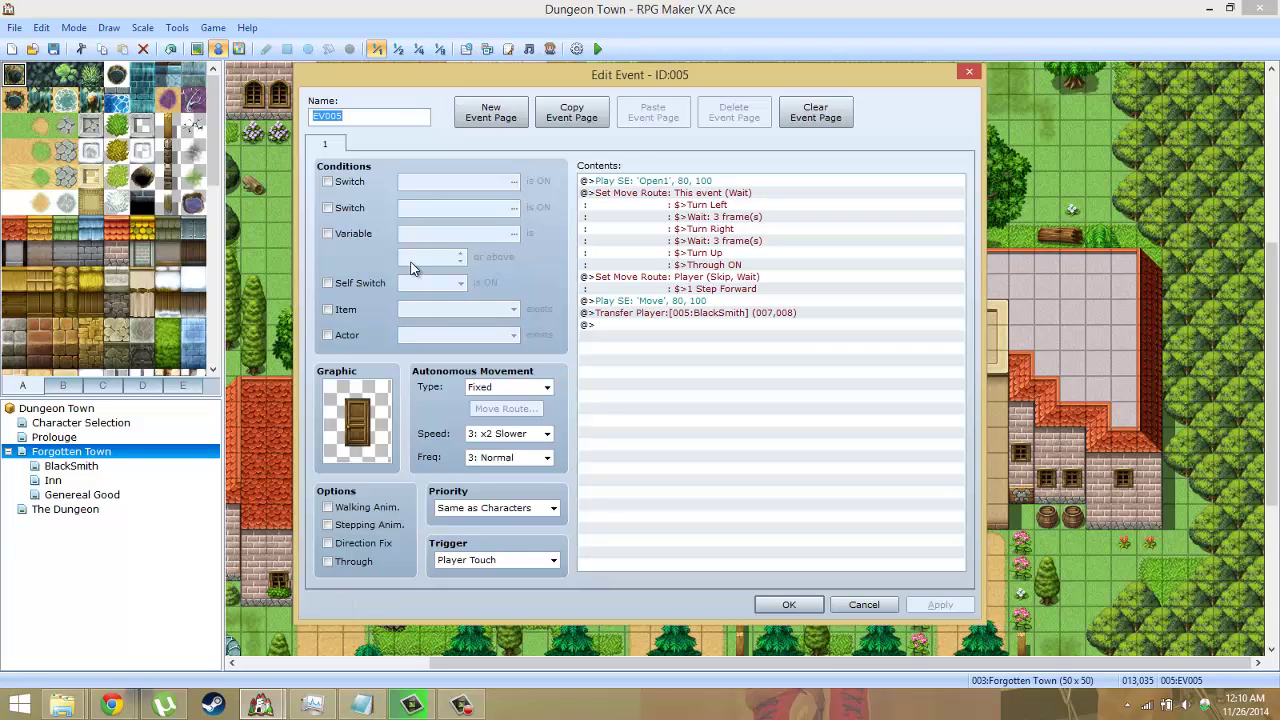
pyautogui.doubleClick(693, 313)
pyautogui.click(862, 317)
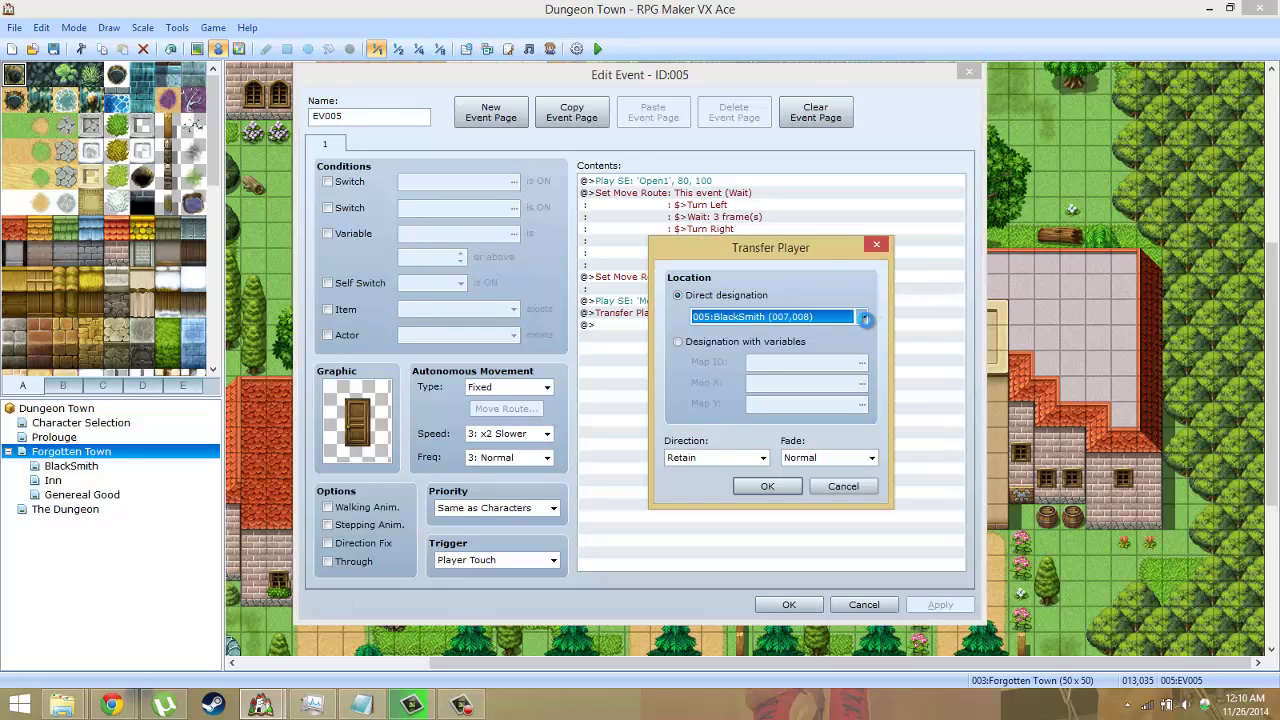
pyautogui.click(467, 219)
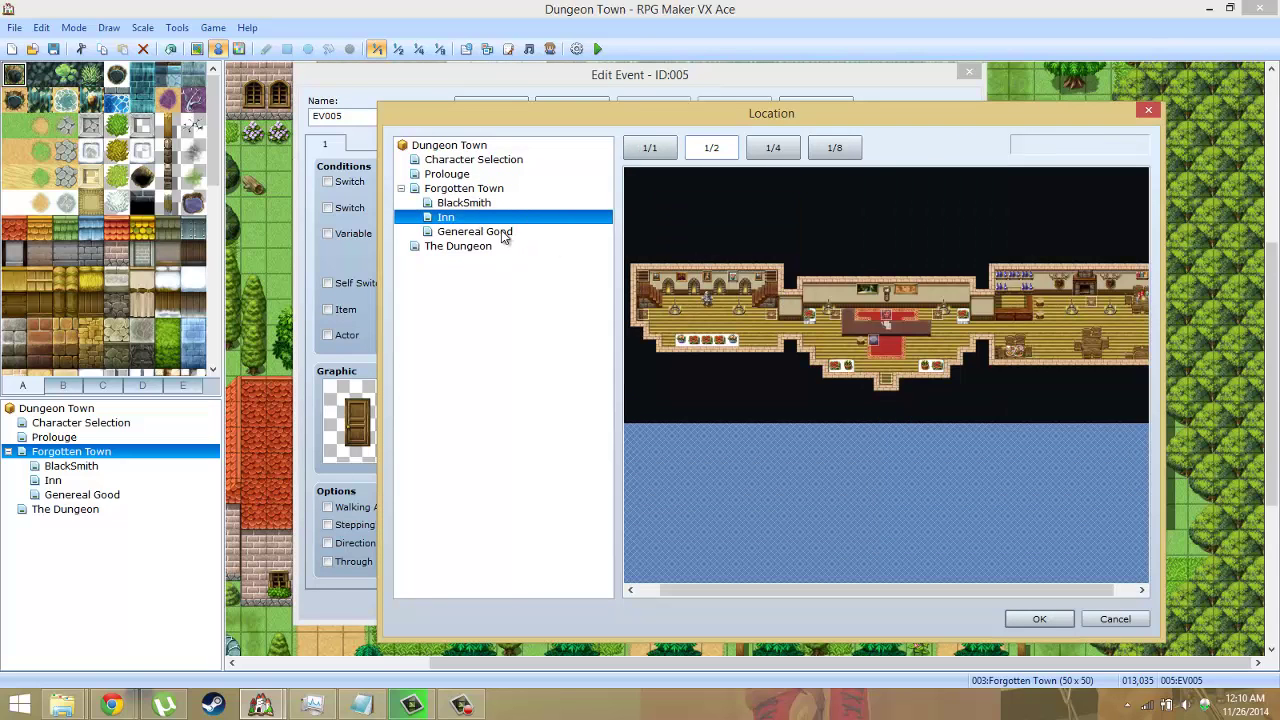
pyautogui.click(508, 232)
pyautogui.doubleClick(718, 288)
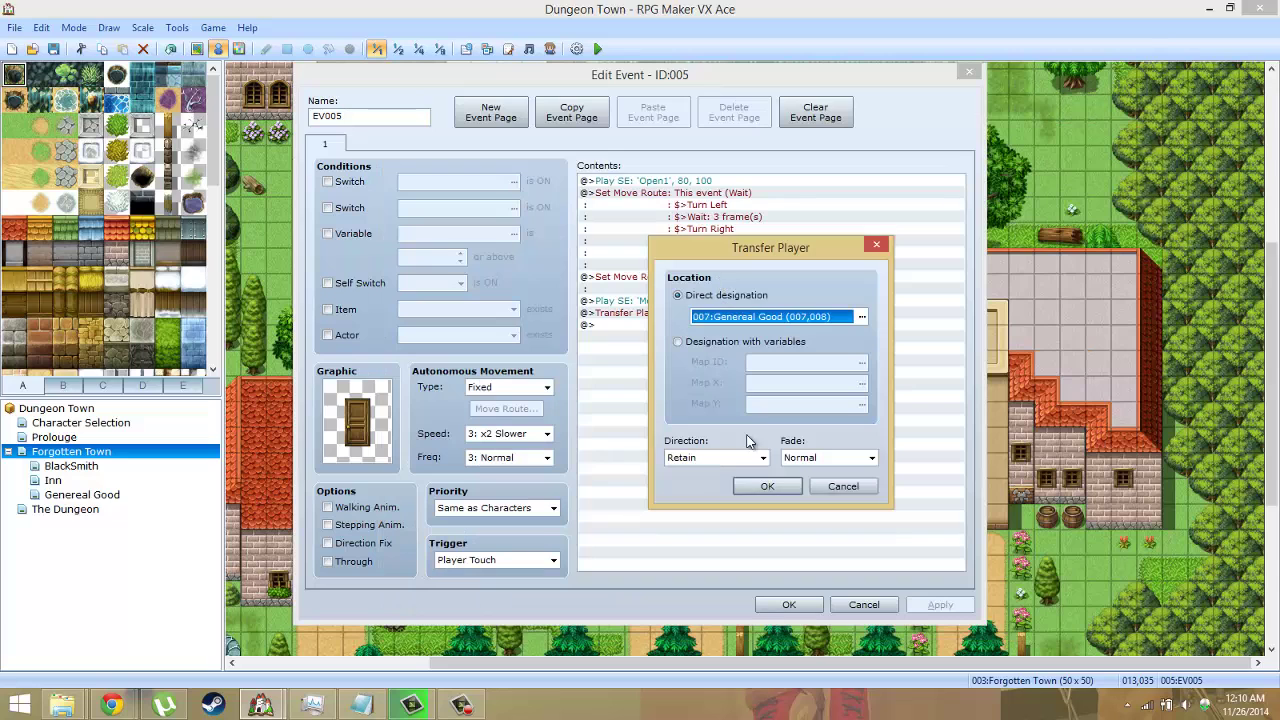
pyautogui.click(767, 486)
pyautogui.click(789, 604)
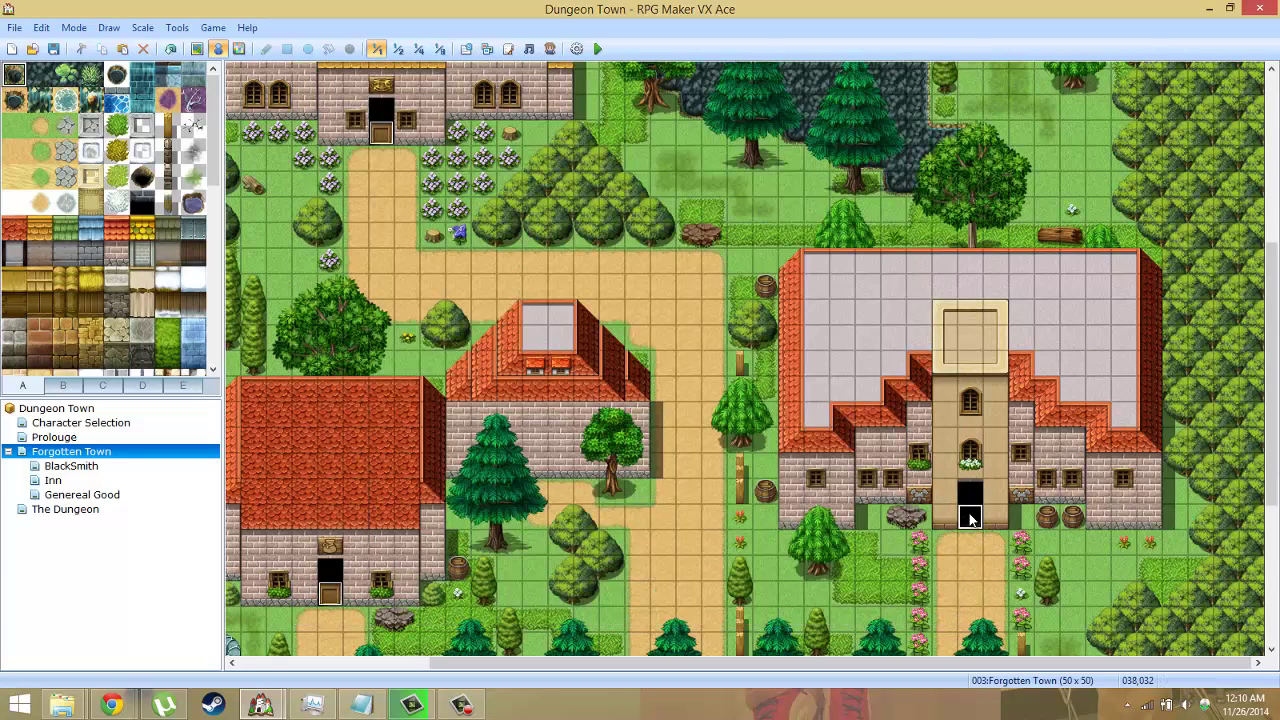
# Create a quick door event on the large eastern building's doorway at (038,032) leading to Inn (022,015), then save the project
pyautogui.rightClick(970, 517)
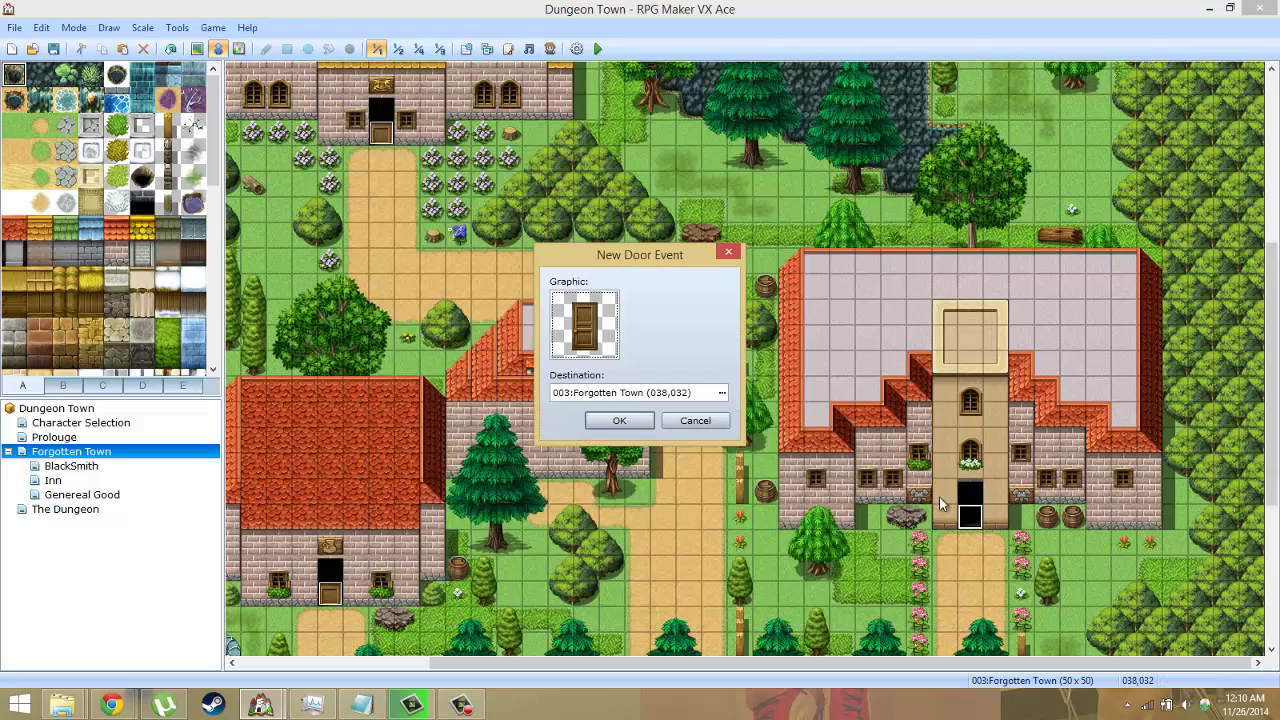
pyautogui.press('Tab')
pyautogui.click(725, 393)
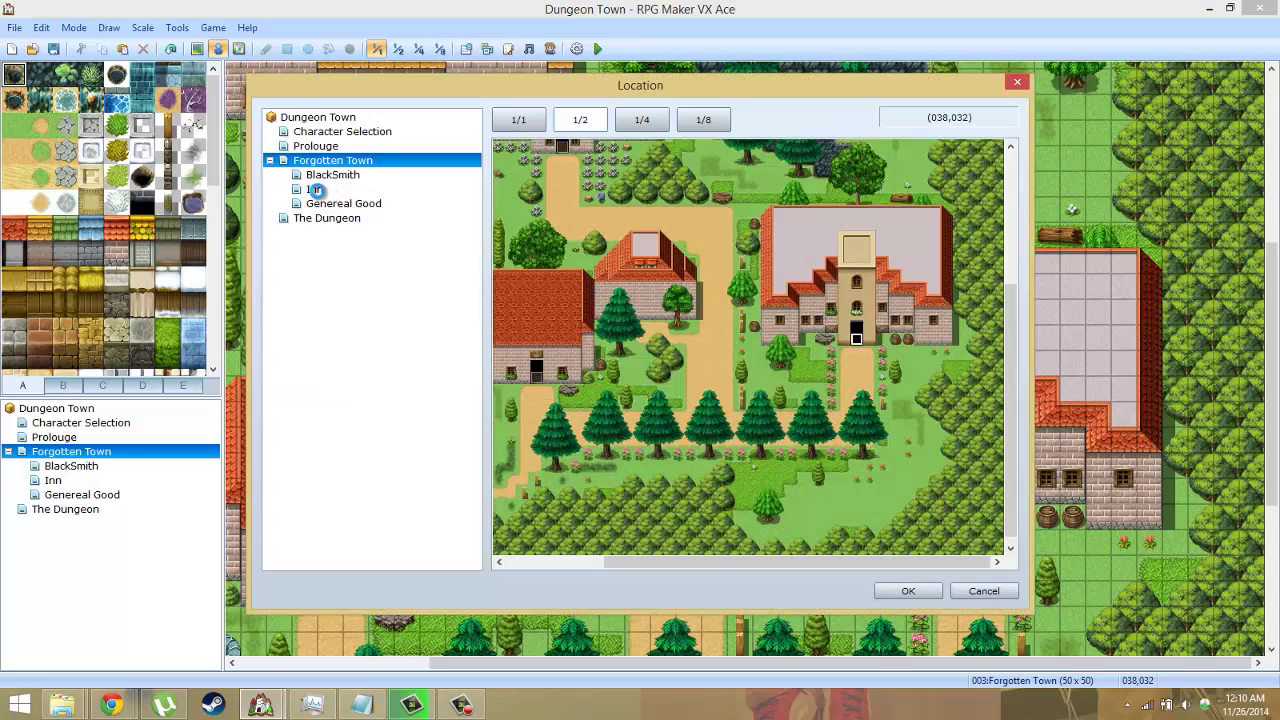
pyautogui.click(316, 189)
pyautogui.doubleClick(751, 337)
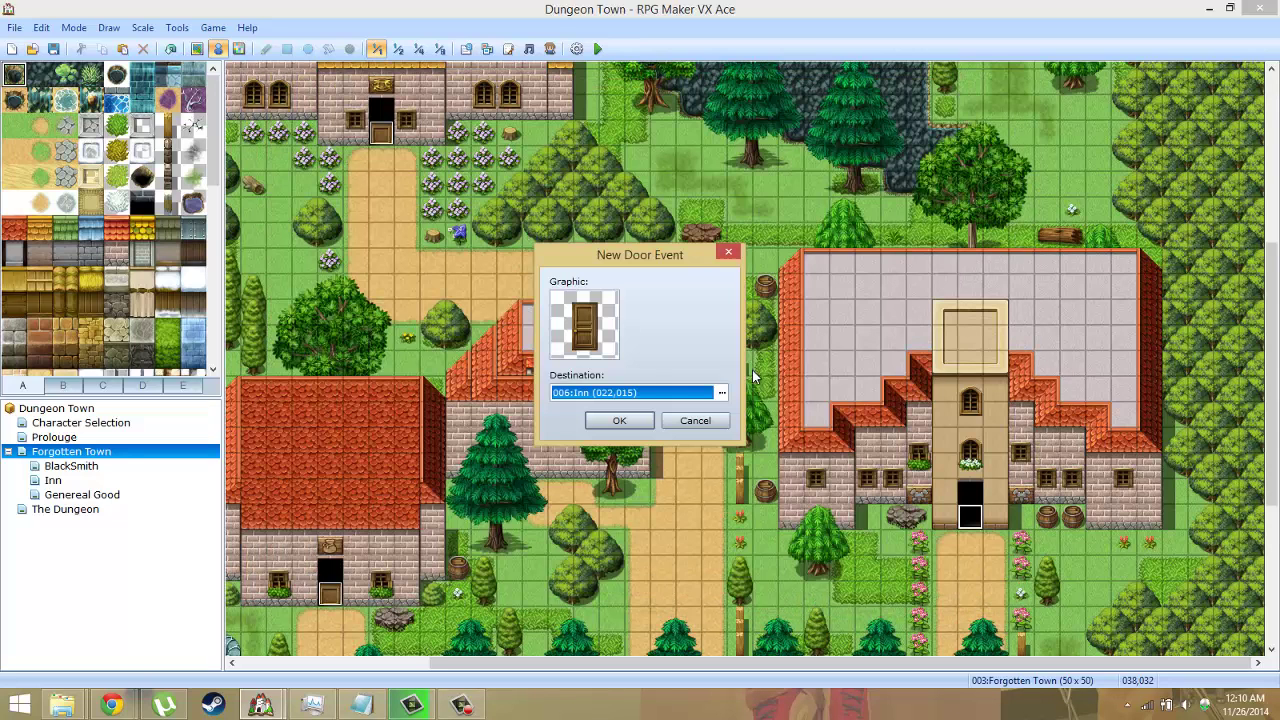
pyautogui.click(620, 420)
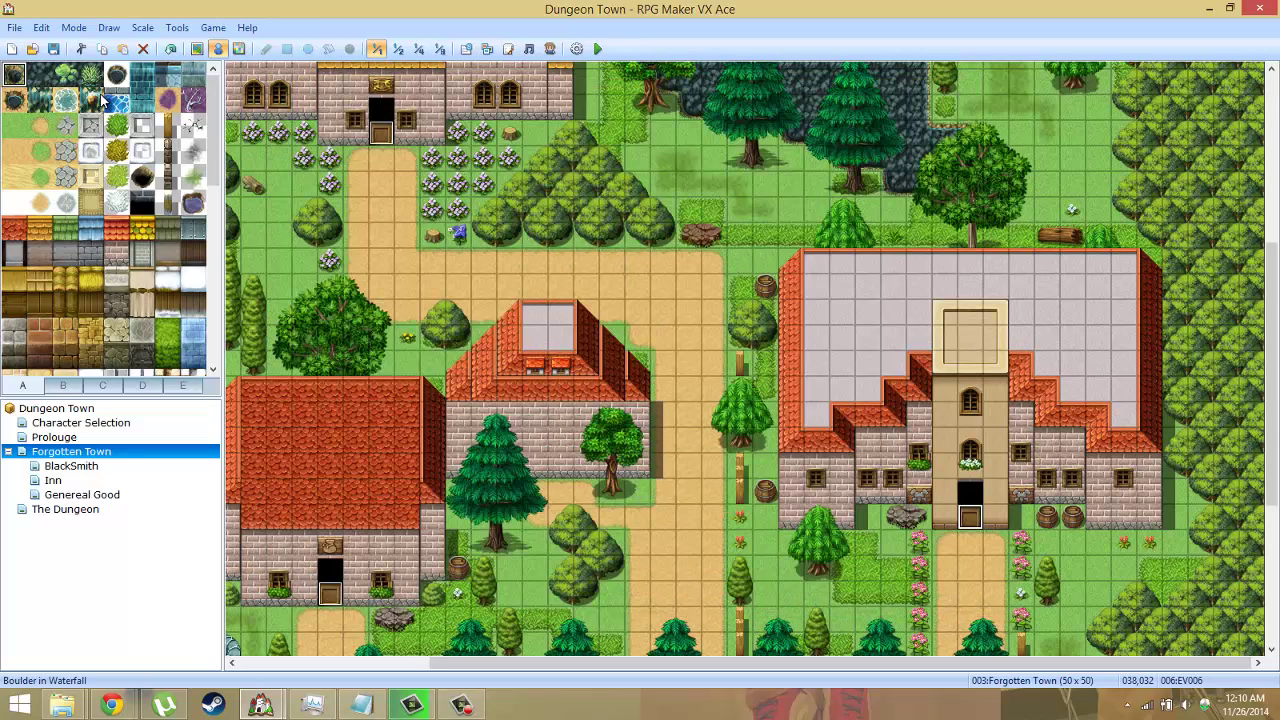
pyautogui.click(54, 48)
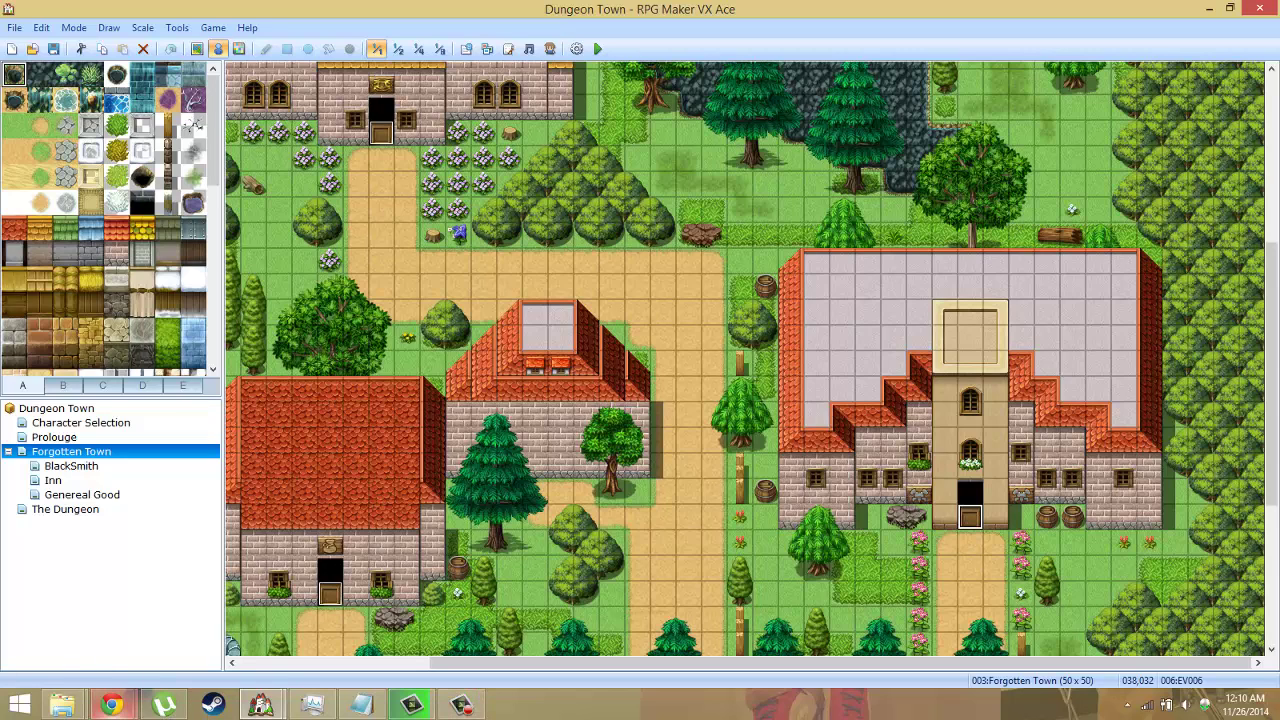
# Delete event pages 2 to 4 from the shopkeeper event behind the counter in the BlackSmith map
pyautogui.click(87, 467)
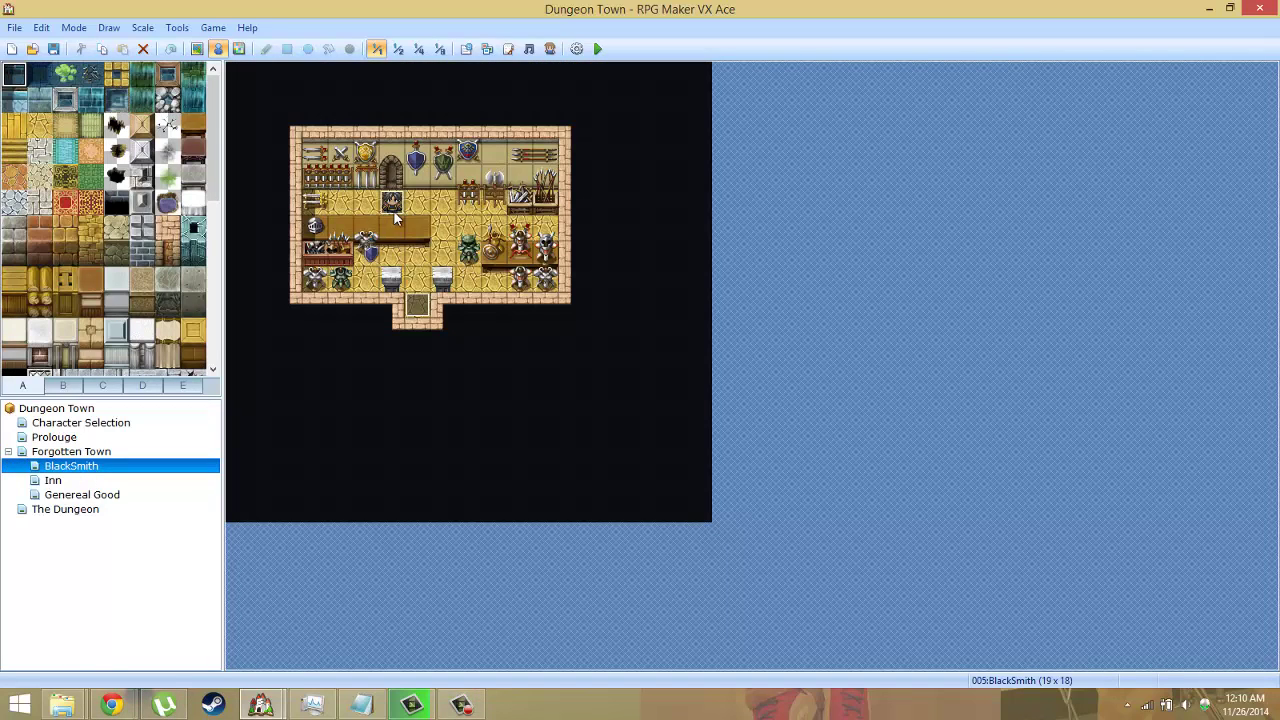
pyautogui.doubleClick(391, 204)
pyautogui.click(766, 206)
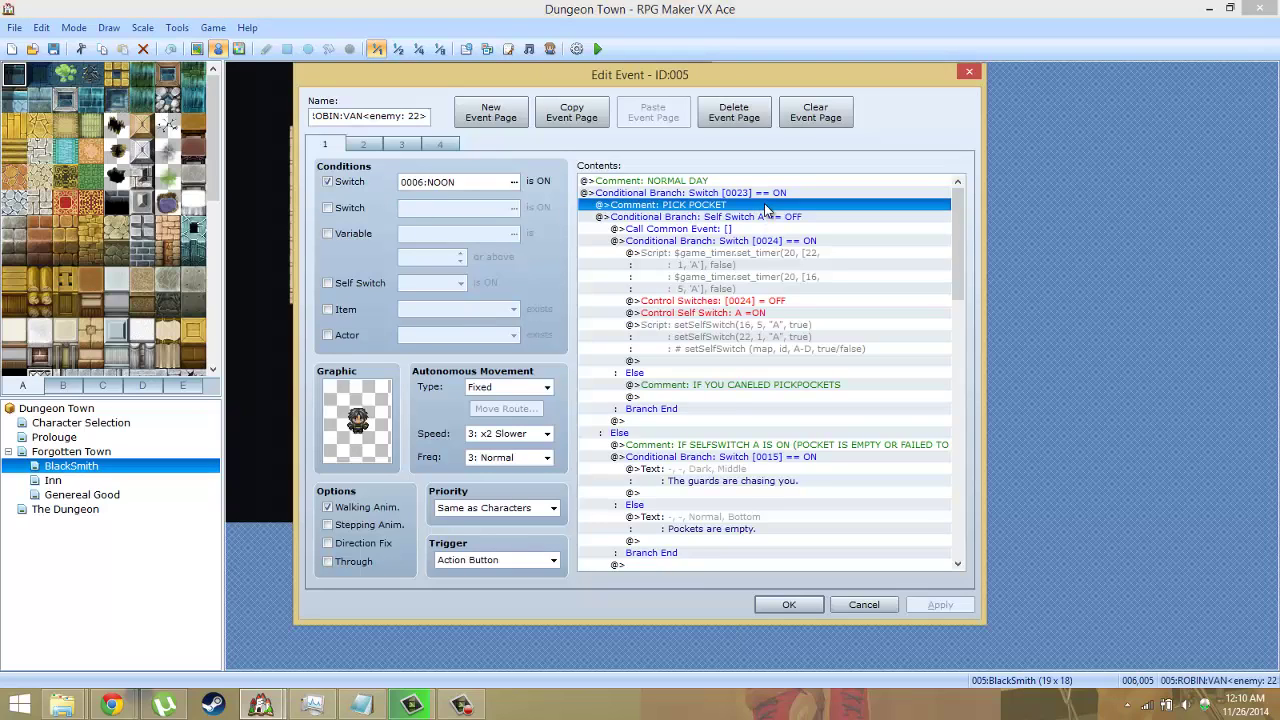
pyautogui.click(364, 144)
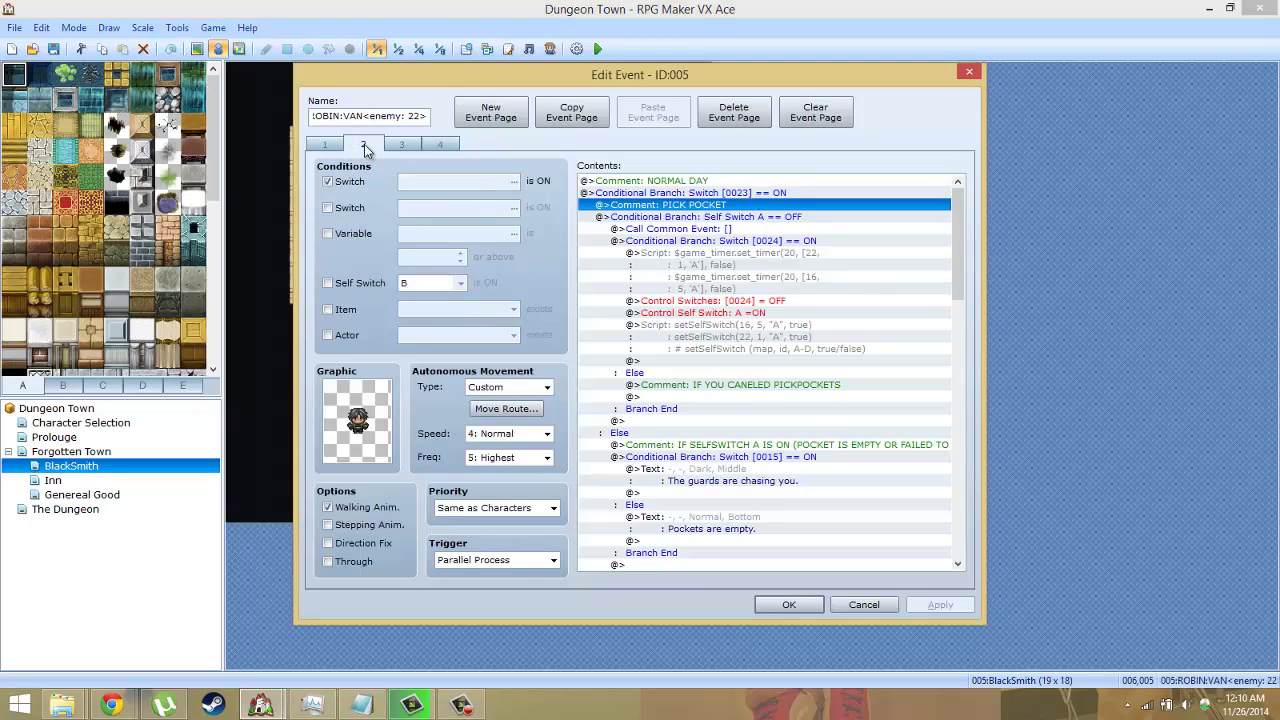
pyautogui.click(734, 115)
pyautogui.click(734, 115)
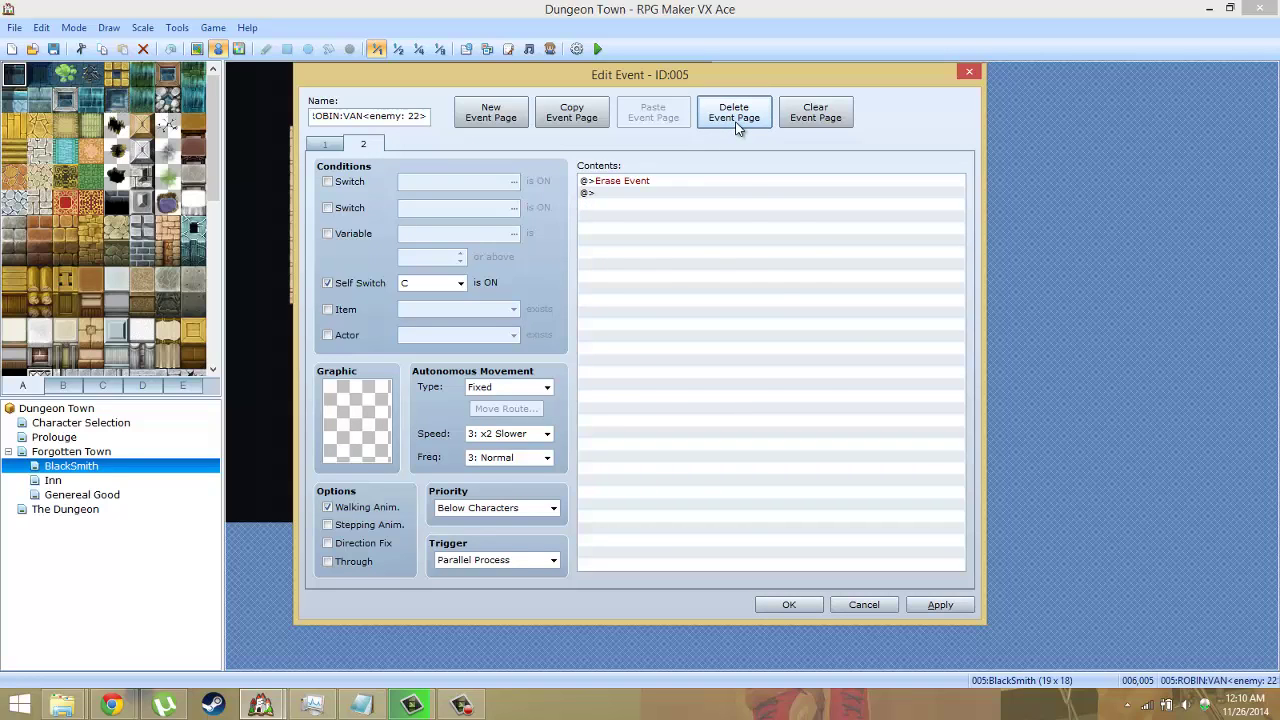
pyautogui.click(736, 125)
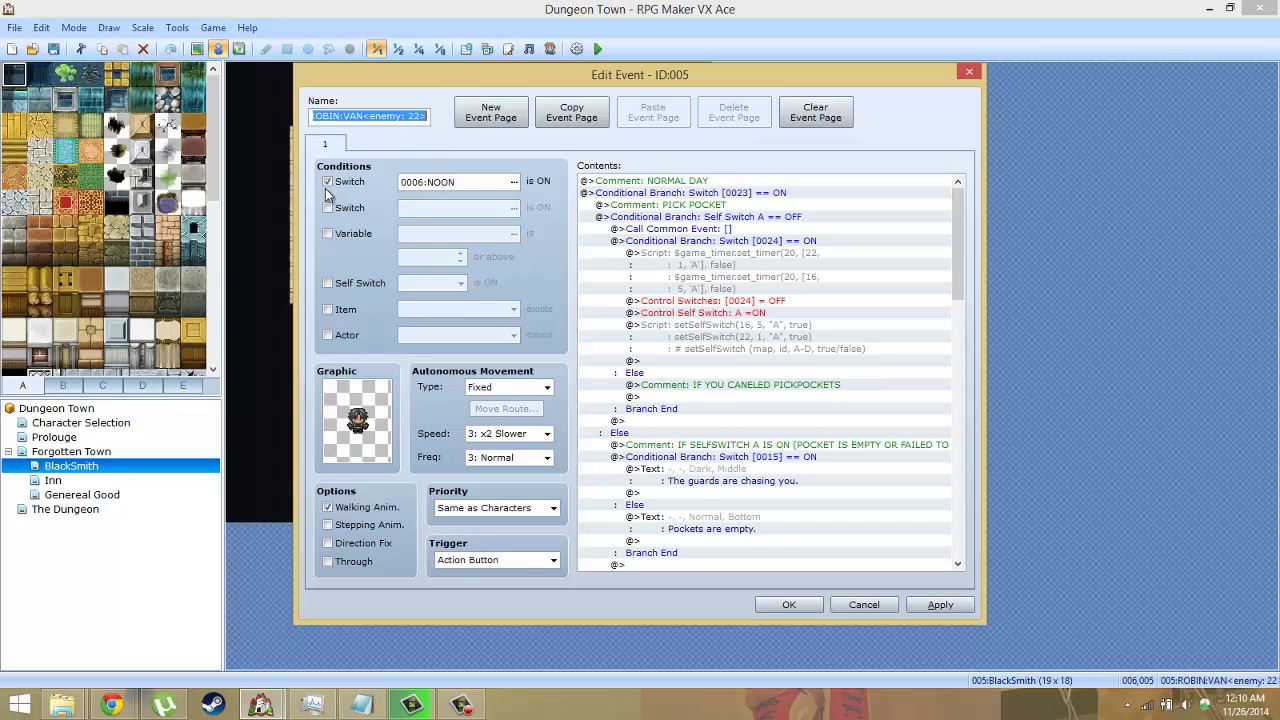
# Remove the NOON switch condition from the shopkeeper event's remaining page and delete the PICK POCKET comment from its contents
pyautogui.click(327, 182)
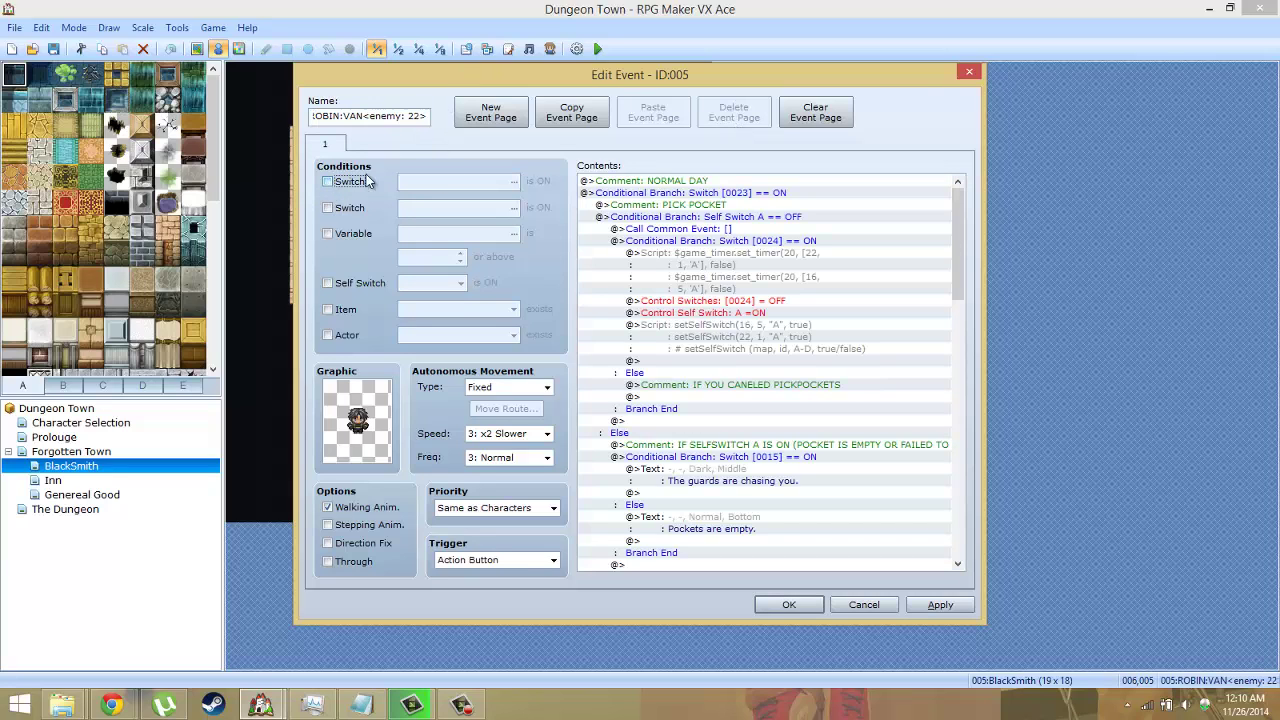
pyautogui.moveTo(678, 206); pyautogui.dragTo(678, 197)
pyautogui.click(687, 207)
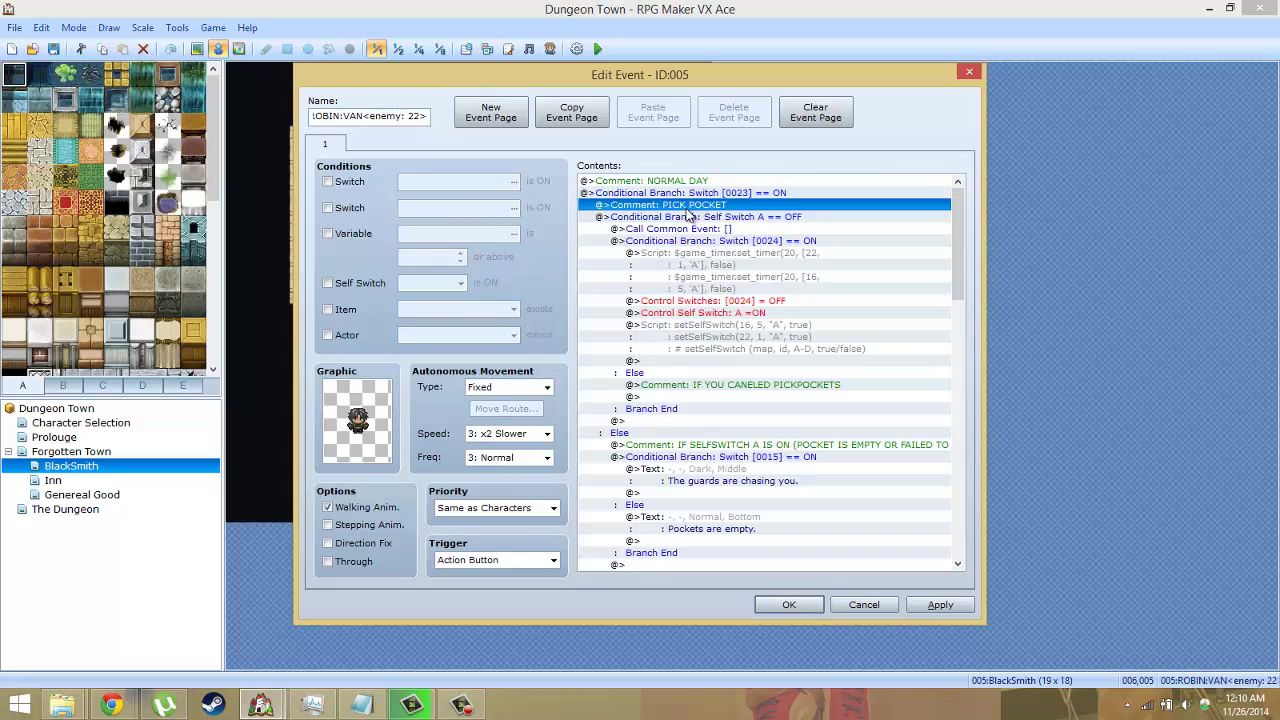
pyautogui.press('Delete')
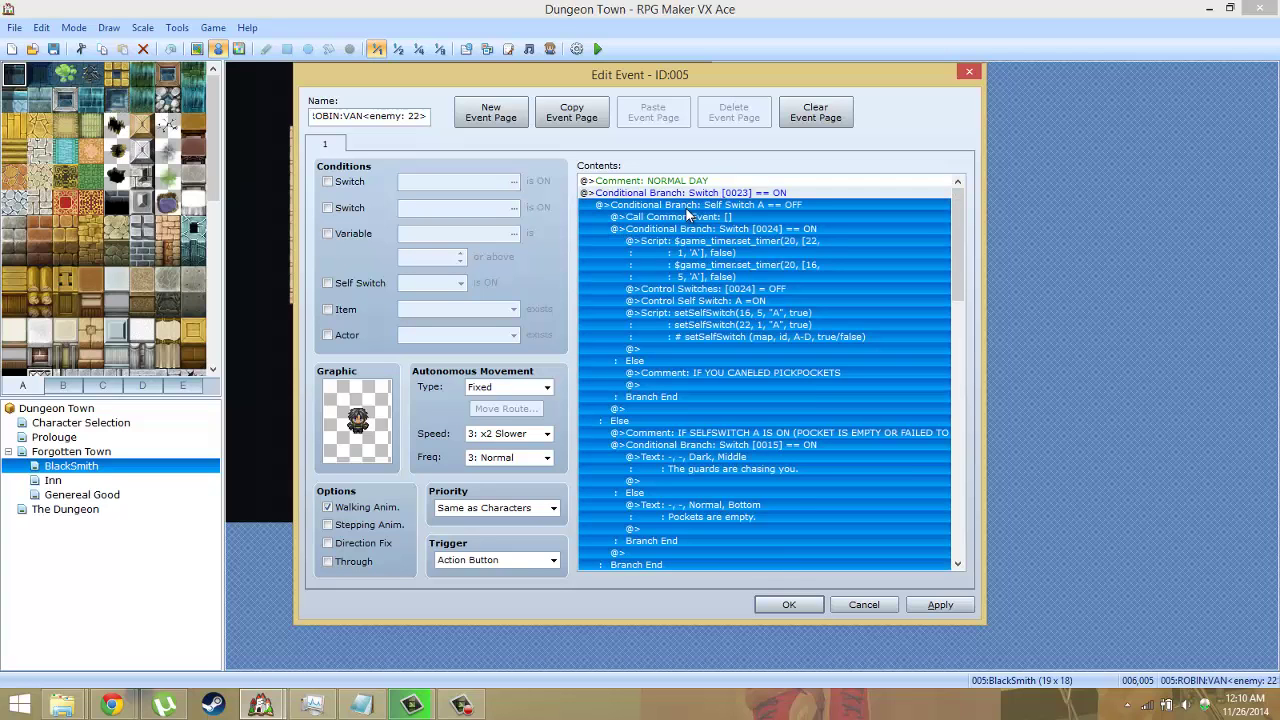
# Look through the remaining commands of the shopkeeper event, from the pickpocket branches to the dialogue choices at the end
pyautogui.press('Down')
pyautogui.press('Down')
pyautogui.press('Down')
pyautogui.press('Down')
pyautogui.press('Down')
pyautogui.press('Down')
pyautogui.press('Down')
pyautogui.press('Down')
pyautogui.press('Down')
pyautogui.press('Down')
pyautogui.press('Down')
pyautogui.press('Down')
pyautogui.press('Down')
pyautogui.press('Down')
pyautogui.press('Down')
pyautogui.press('Down')
pyautogui.press('Down')
pyautogui.press('Down')
pyautogui.press('Down')
pyautogui.press('Down')
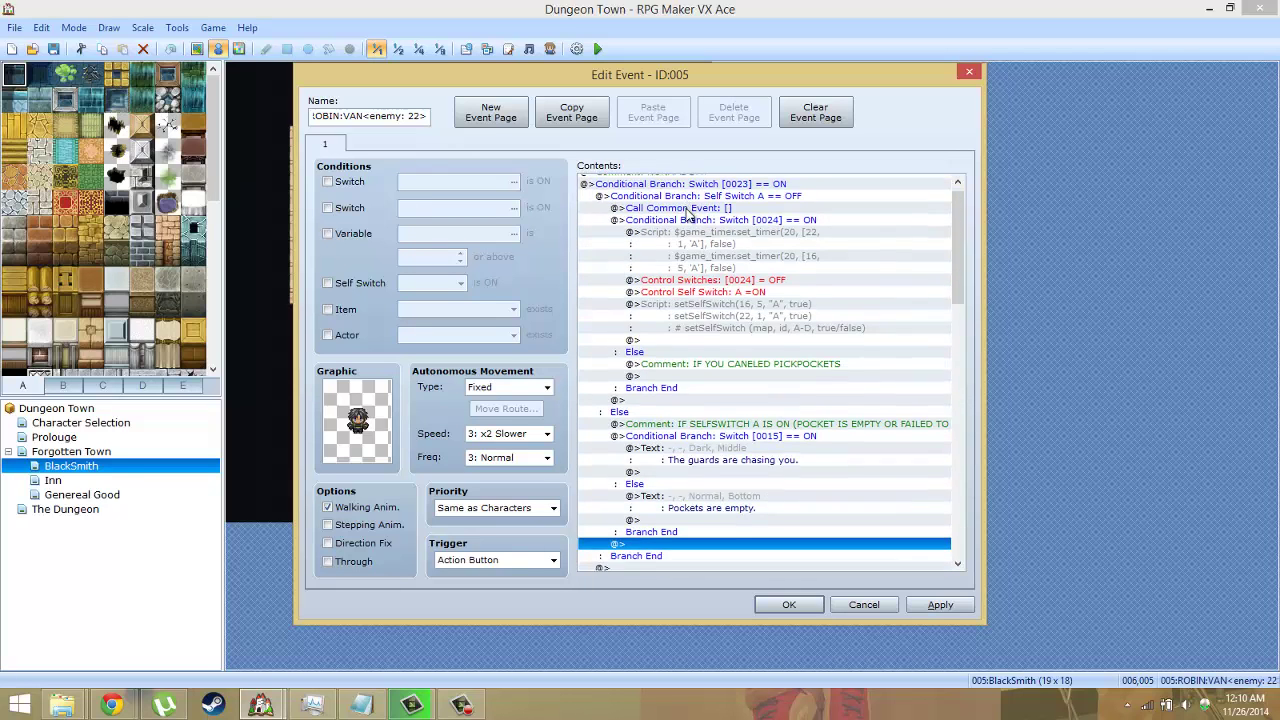
pyautogui.press('Down')
pyautogui.press('Down')
pyautogui.press('Down')
pyautogui.press('Down')
pyautogui.press('Down')
pyautogui.press('Down')
pyautogui.press('Down')
pyautogui.press('Down')
pyautogui.press('Down')
pyautogui.press('Down')
pyautogui.press('Up')
pyautogui.press('Up')
pyautogui.press('Up')
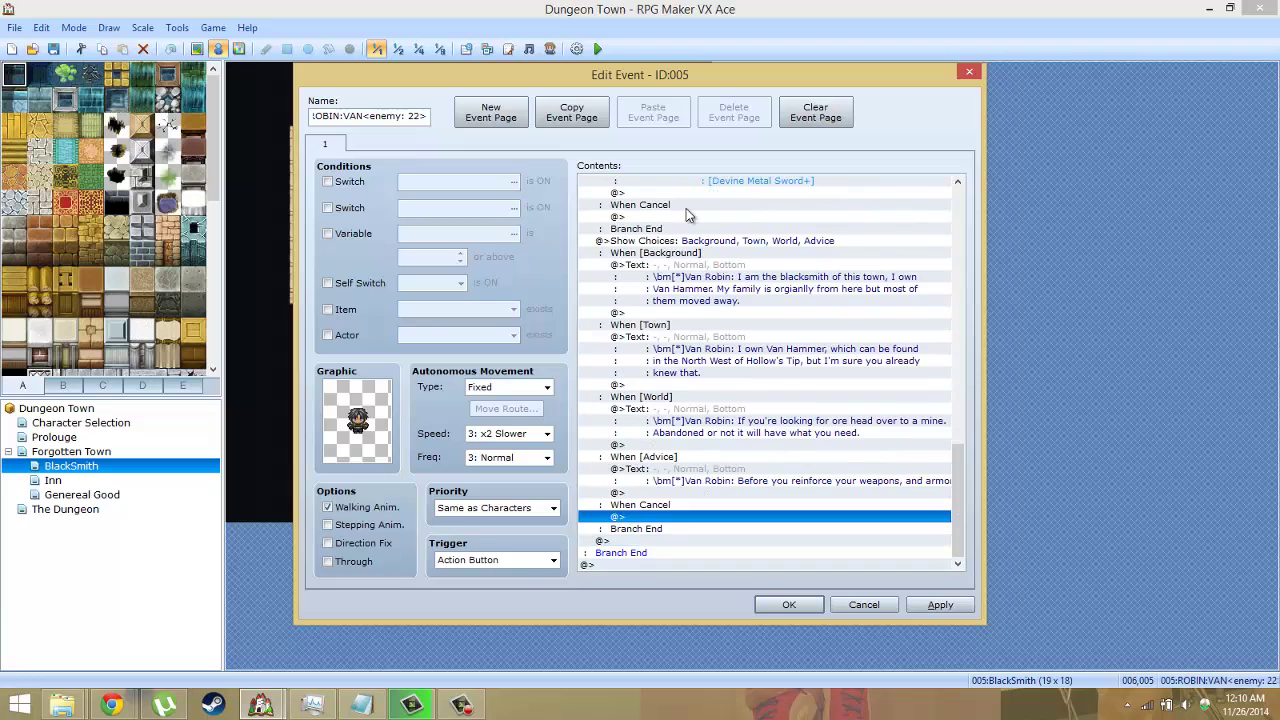
# Cut the reset_item_prices script and the whole Shop Processing command out of the Shop choice in the blacksmith shopkeeper event
pyautogui.press('Home')
pyautogui.press('Up')
pyautogui.press('Up')
pyautogui.press('Up')
pyautogui.press('Up')
pyautogui.press('Up')
pyautogui.press('Up')
pyautogui.press('Up')
pyautogui.press('Up')
pyautogui.press('Up')
pyautogui.press('Up')
pyautogui.press('Up')
pyautogui.press('Up')
pyautogui.press('Down')
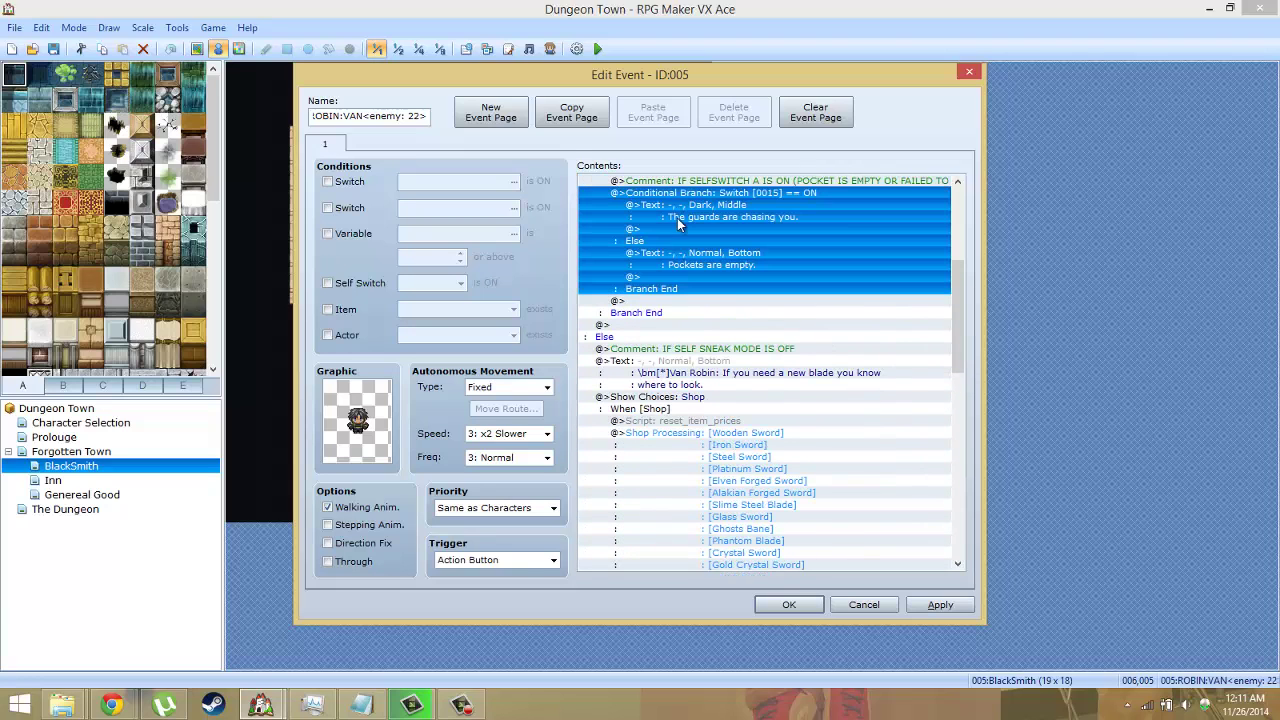
pyautogui.click(661, 432)
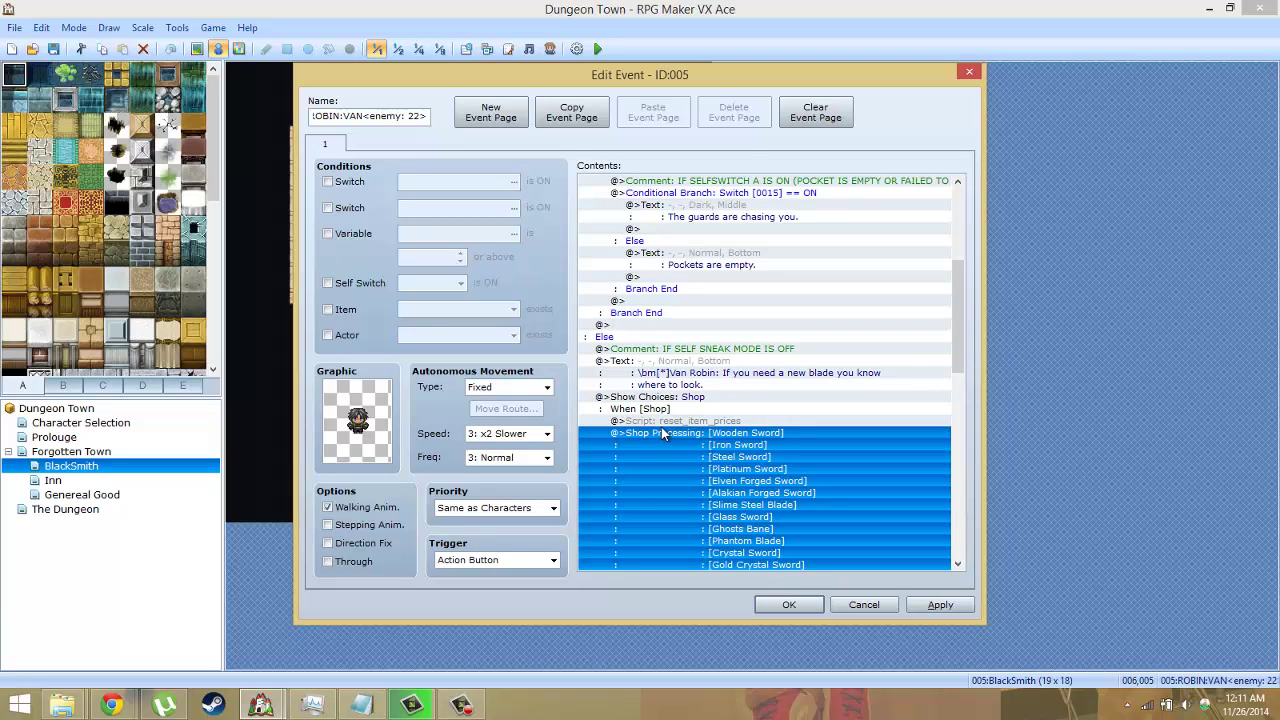
pyautogui.keyDown('shift'); pyautogui.click(663, 424); pyautogui.keyUp('shift')
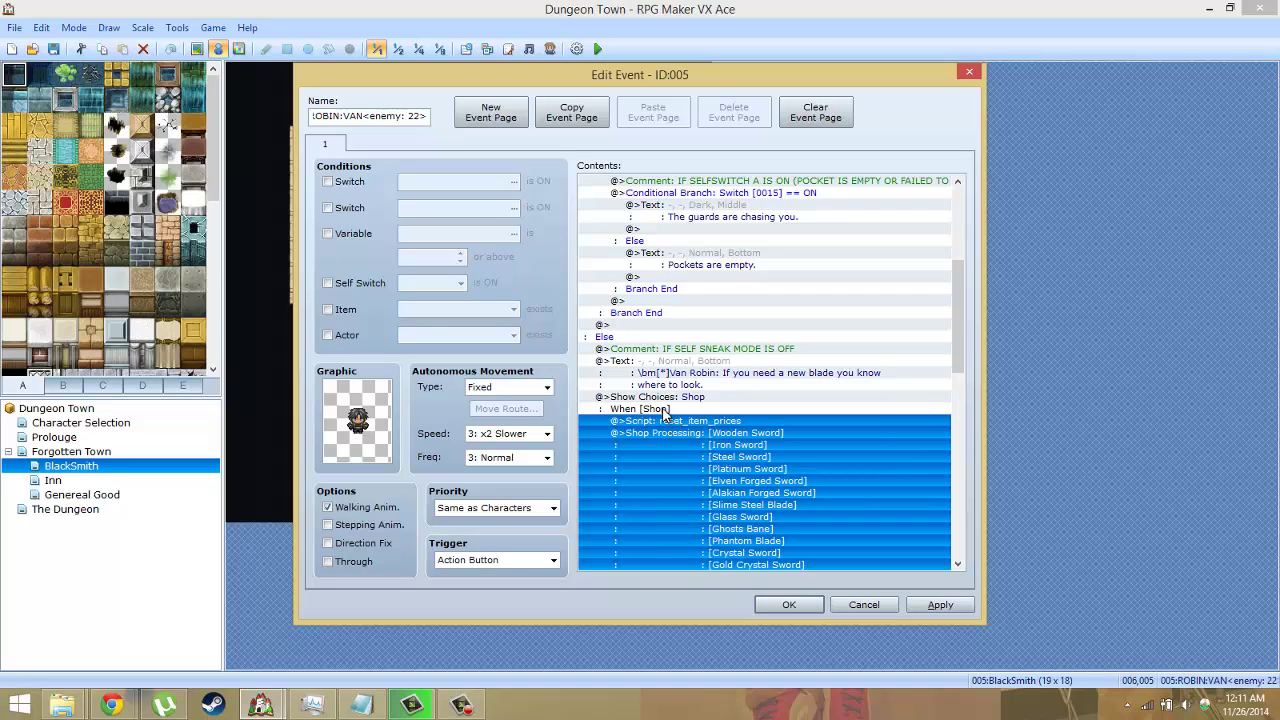
pyautogui.press('Delete')
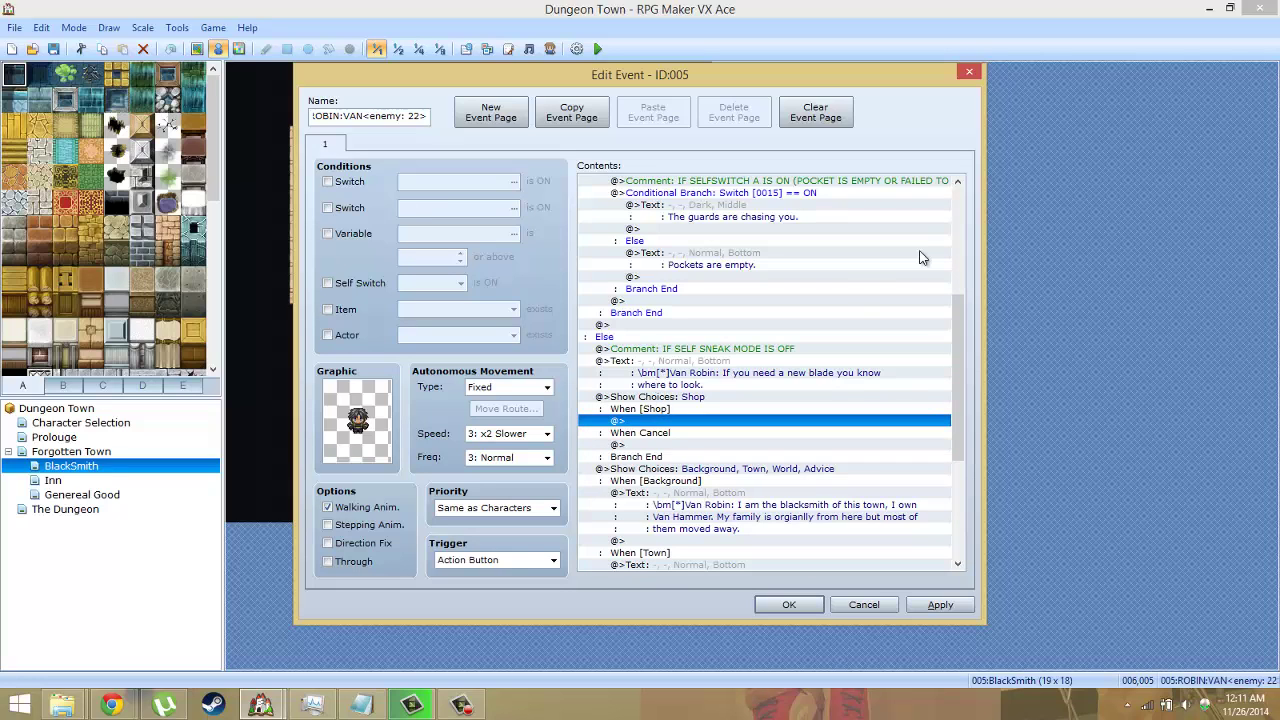
# Delete both Show Choices blocks and all other remaining commands from the shopkeeper event's contents
pyautogui.press('Up')
pyautogui.press('Delete')
pyautogui.press('Delete')
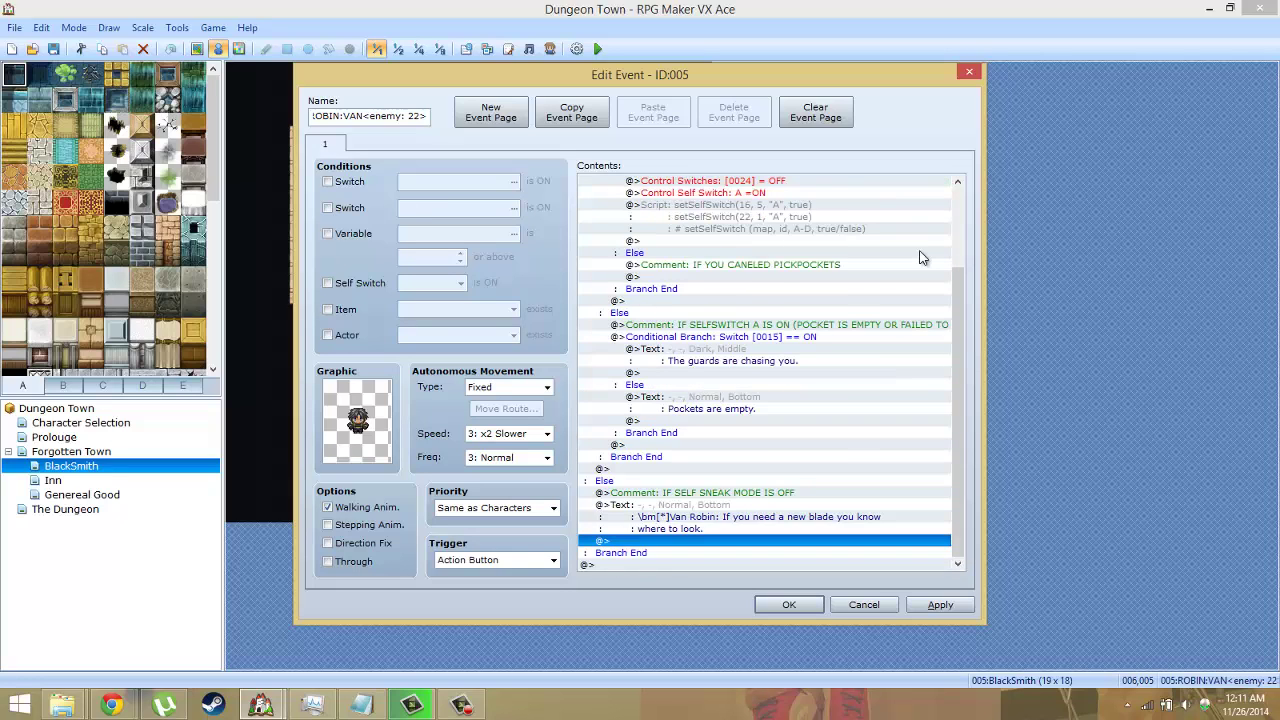
pyautogui.press('Up')
pyautogui.press('Up')
pyautogui.press('Up')
pyautogui.press('Up')
pyautogui.press('Up')
pyautogui.press('Up')
pyautogui.press('Up')
pyautogui.press('Up')
pyautogui.press('Up')
pyautogui.press('Up')
pyautogui.press('Up')
pyautogui.press('Up')
pyautogui.press('Up')
pyautogui.press('Up')
pyautogui.press('Up')
pyautogui.press('Up')
pyautogui.press('Up')
pyautogui.press('Up')
pyautogui.press('Up')
pyautogui.press('Up')
pyautogui.press('Up')
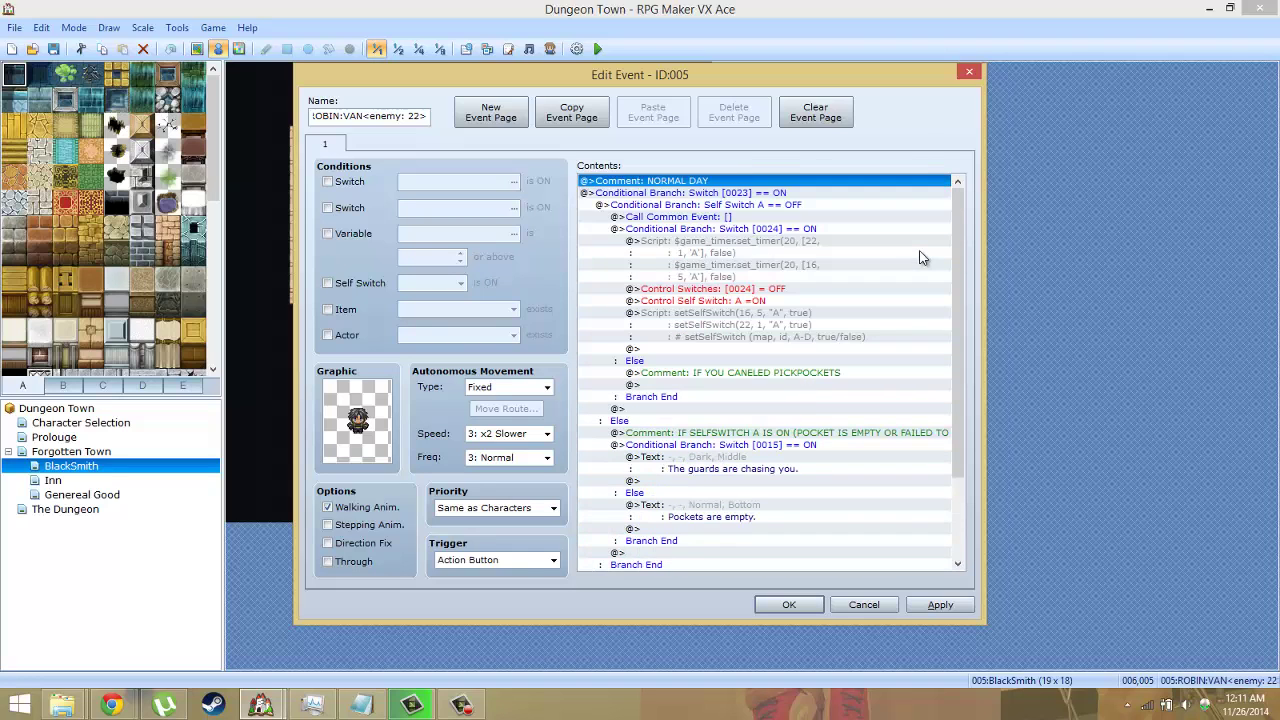
pyautogui.hotkey('ctrl', 'a')
pyautogui.press('Delete')
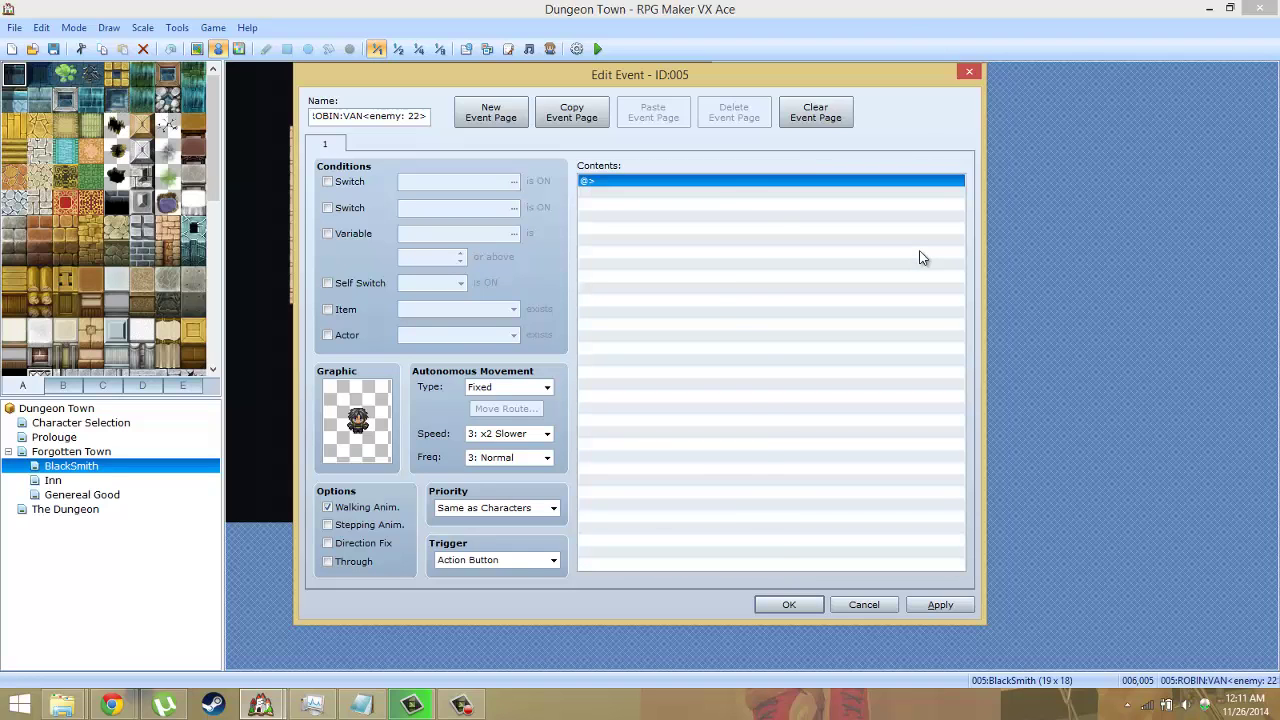
# Paste the reset_item_prices script and Shop Processing commands into the emptied shopkeeper event, check the item list, and save the event
pyautogui.hotkey('ctrl', 'v')
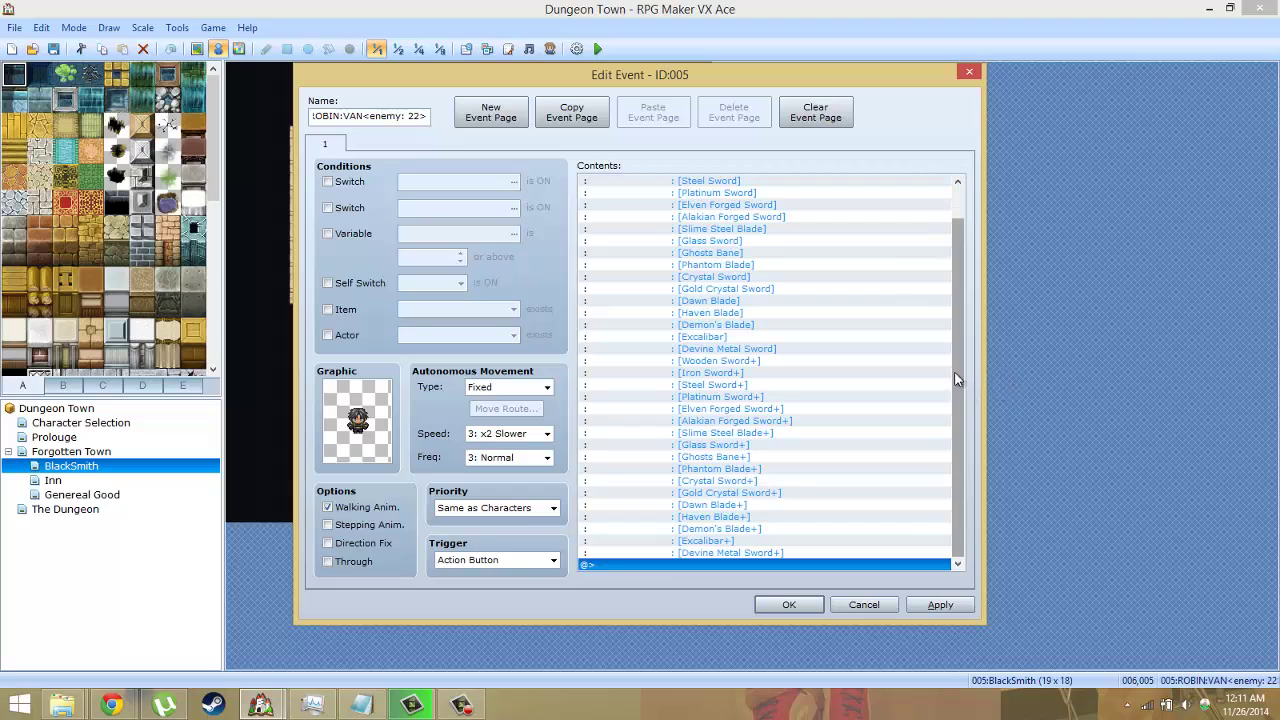
pyautogui.moveTo(955, 379); pyautogui.dragTo(933, 253)
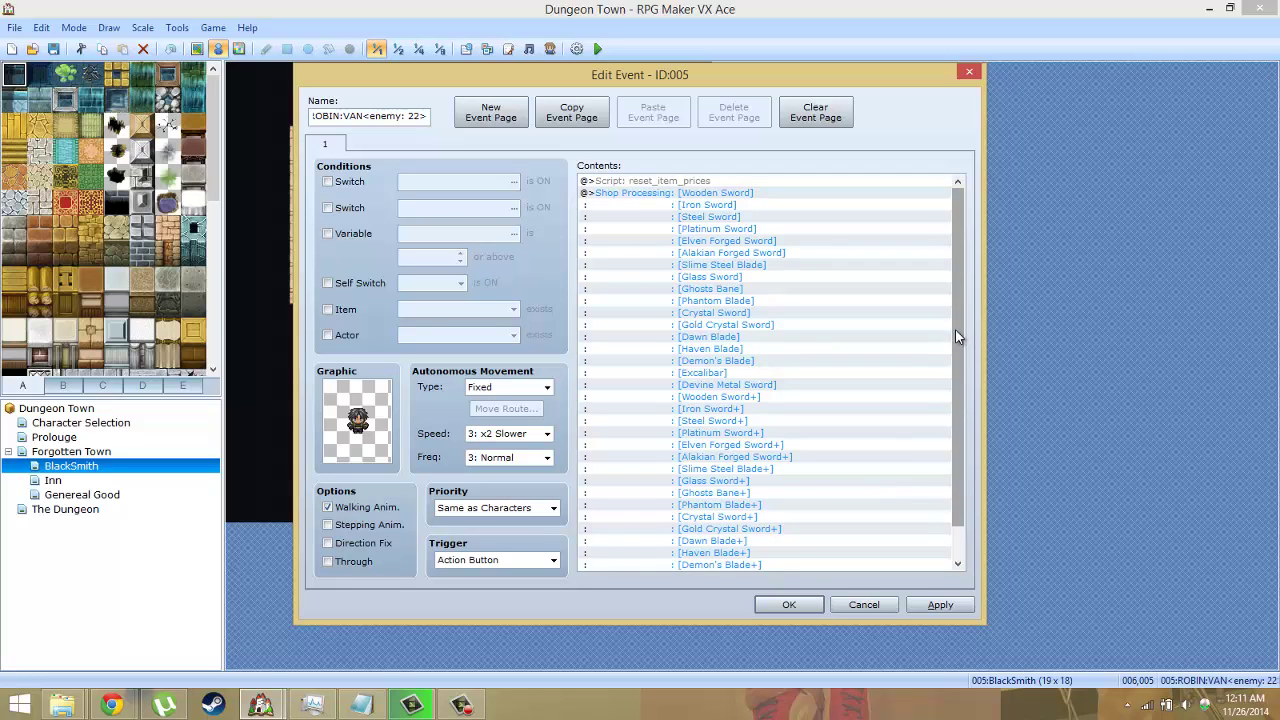
pyautogui.moveTo(955, 337); pyautogui.dragTo(968, 308)
pyautogui.click(717, 190)
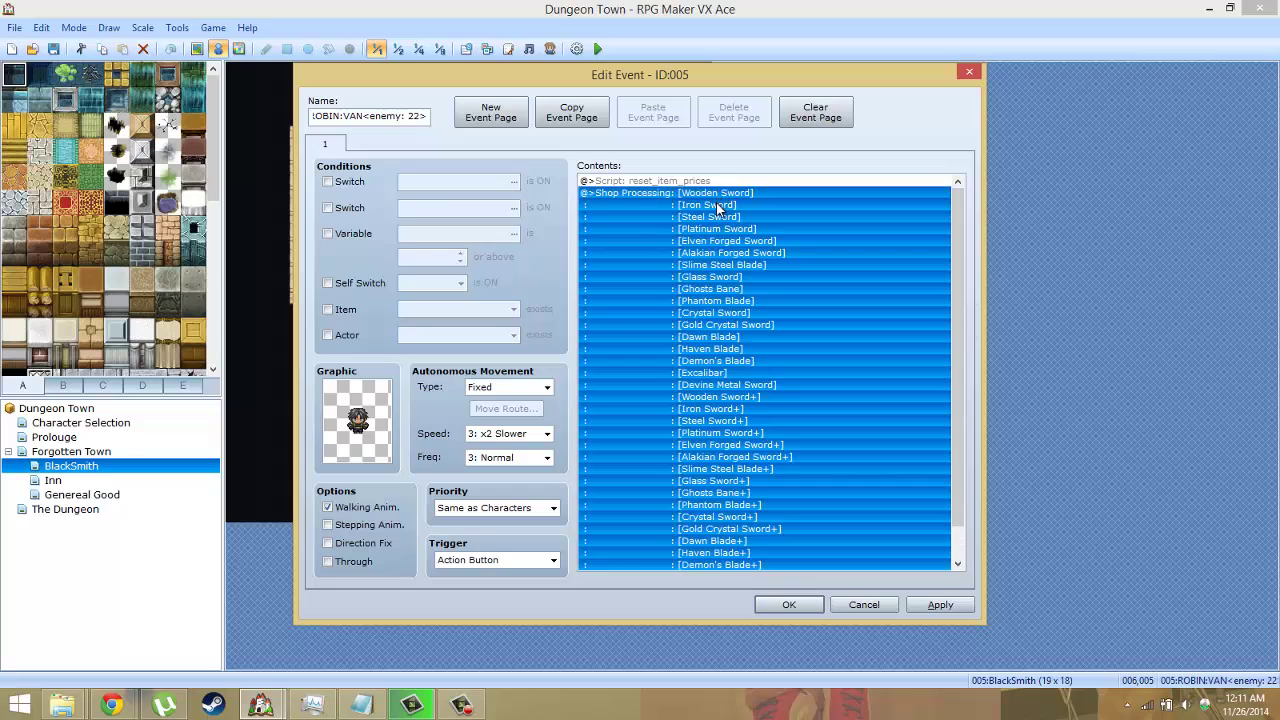
pyautogui.click(746, 300)
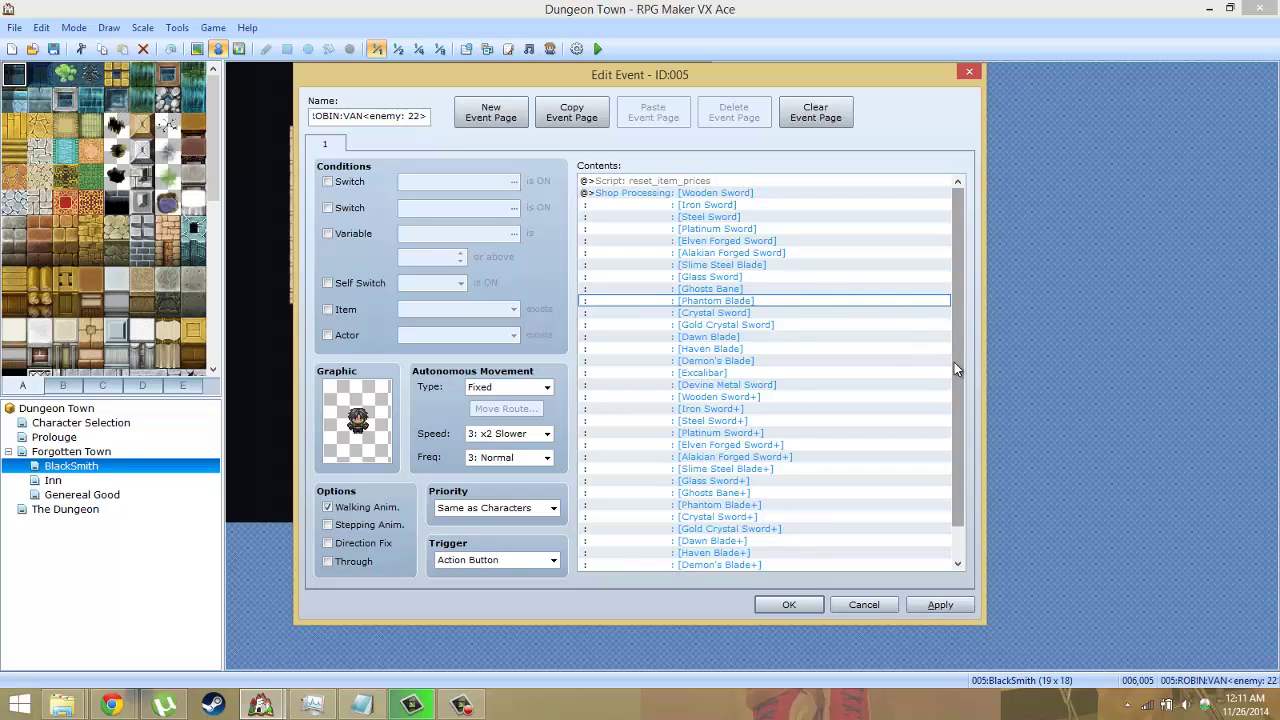
pyautogui.scroll(-1, 950, 400)
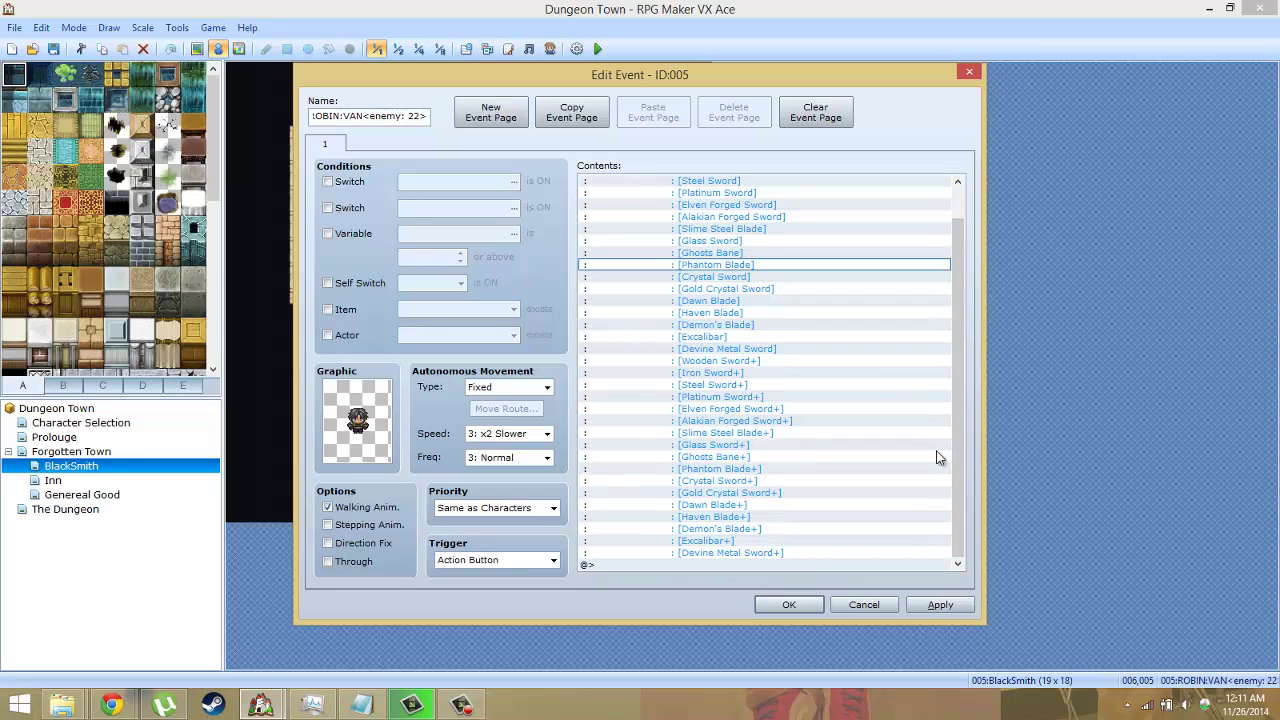
pyautogui.click(792, 607)
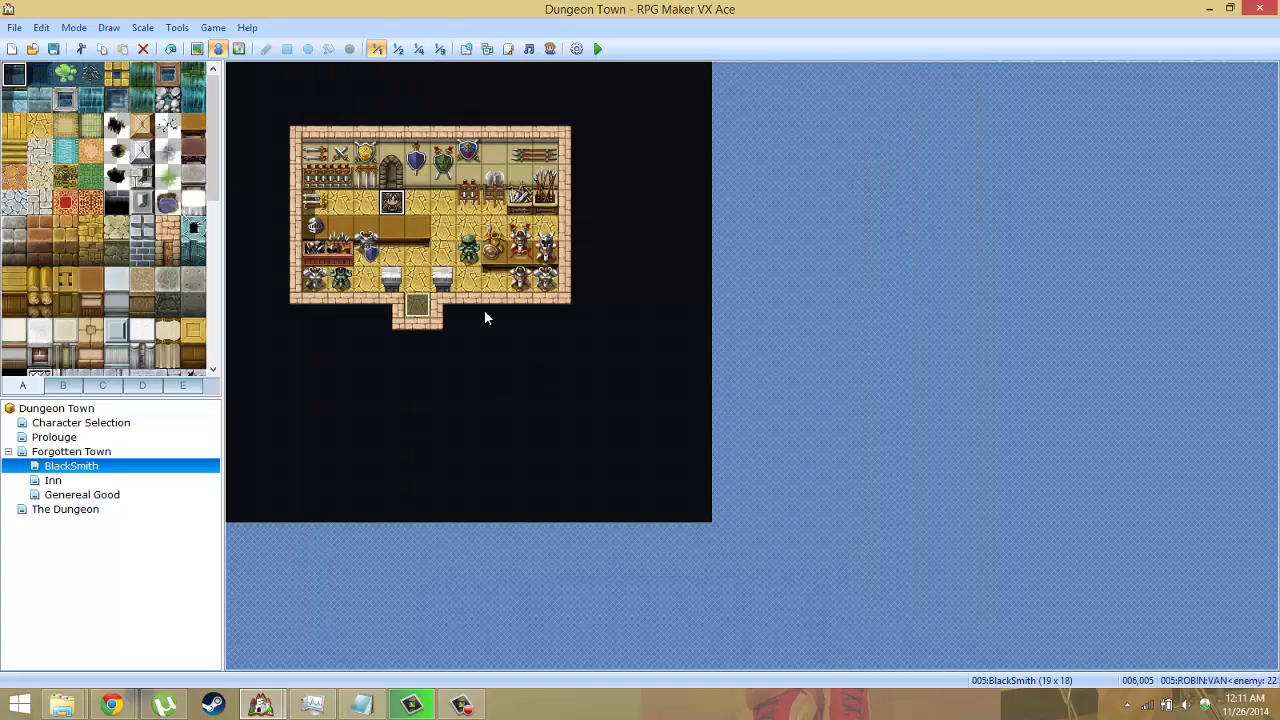
# Create a quick inn event priced at 0 beside the innkeeper at (021,011) in the Inn map
pyautogui.click(55, 480)
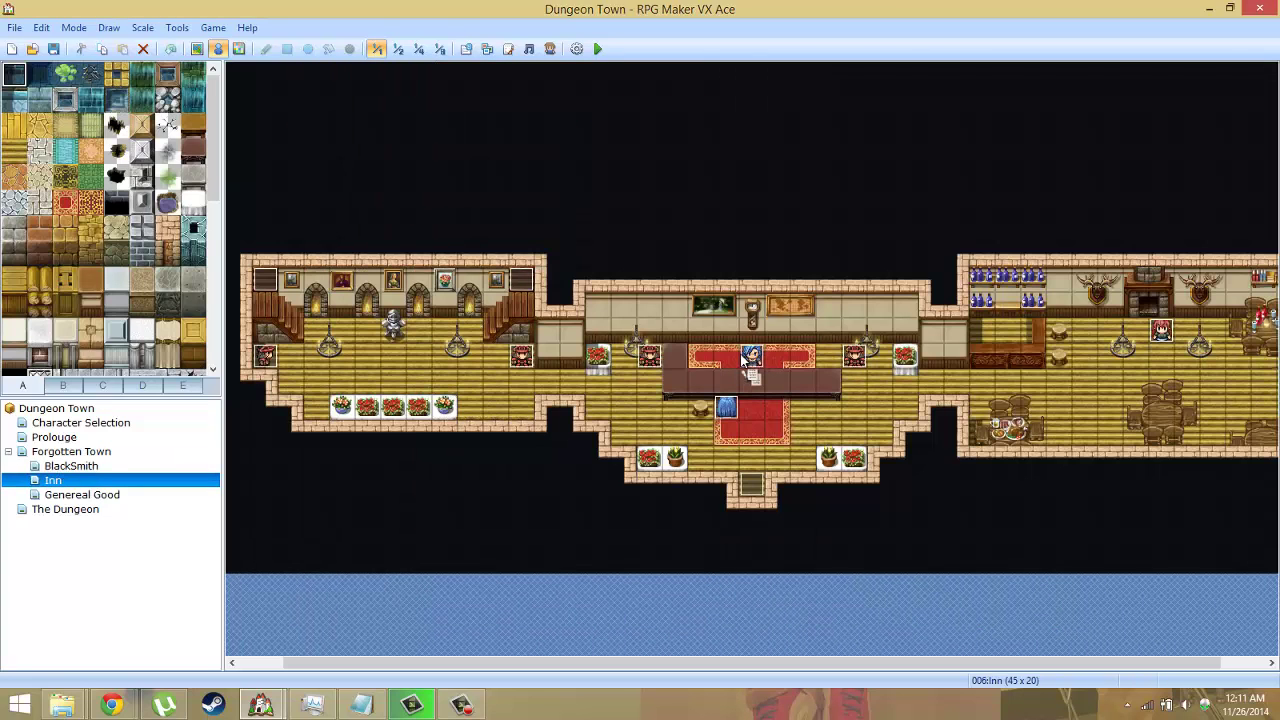
pyautogui.rightClick(718, 355)
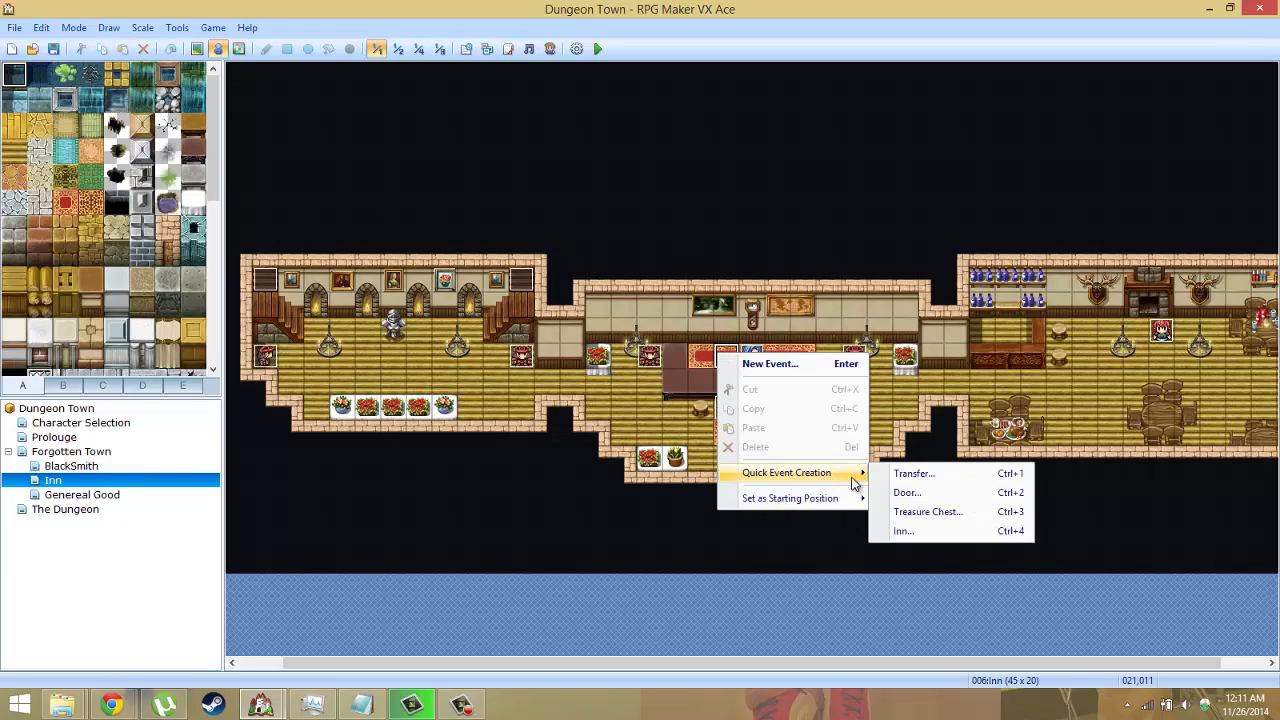
pyautogui.click(922, 531)
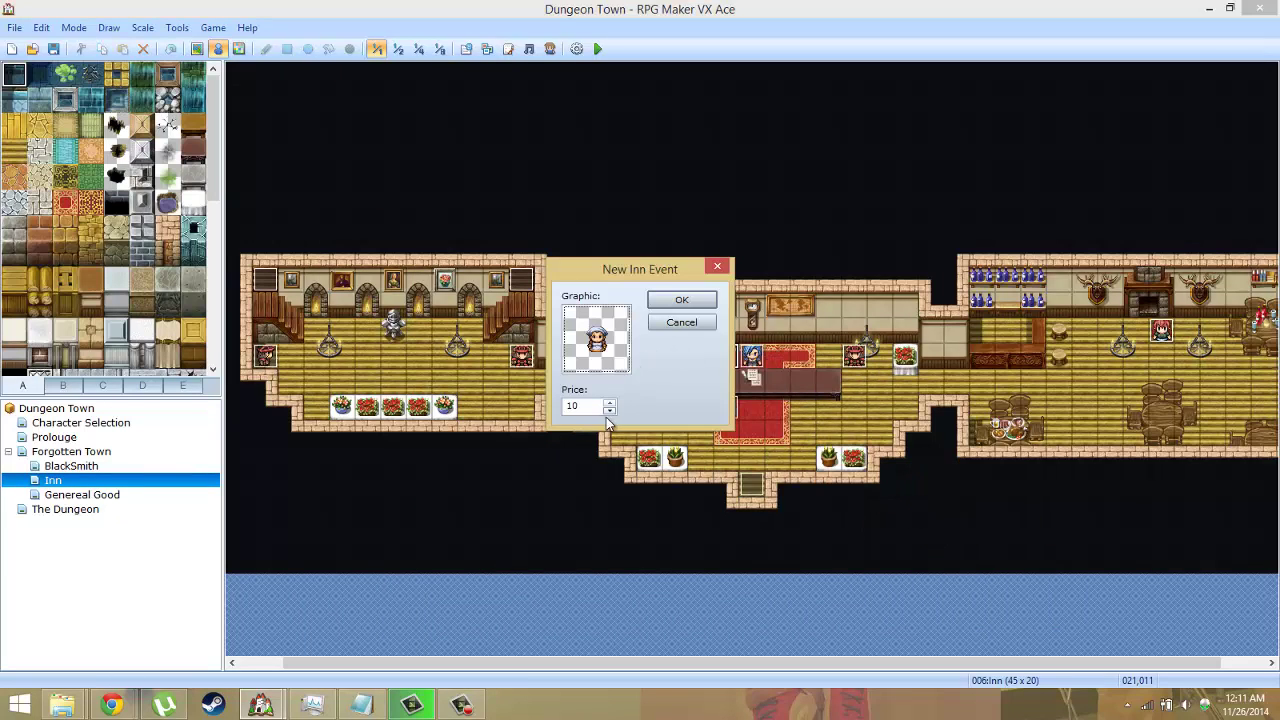
pyautogui.doubleClick(591, 405)
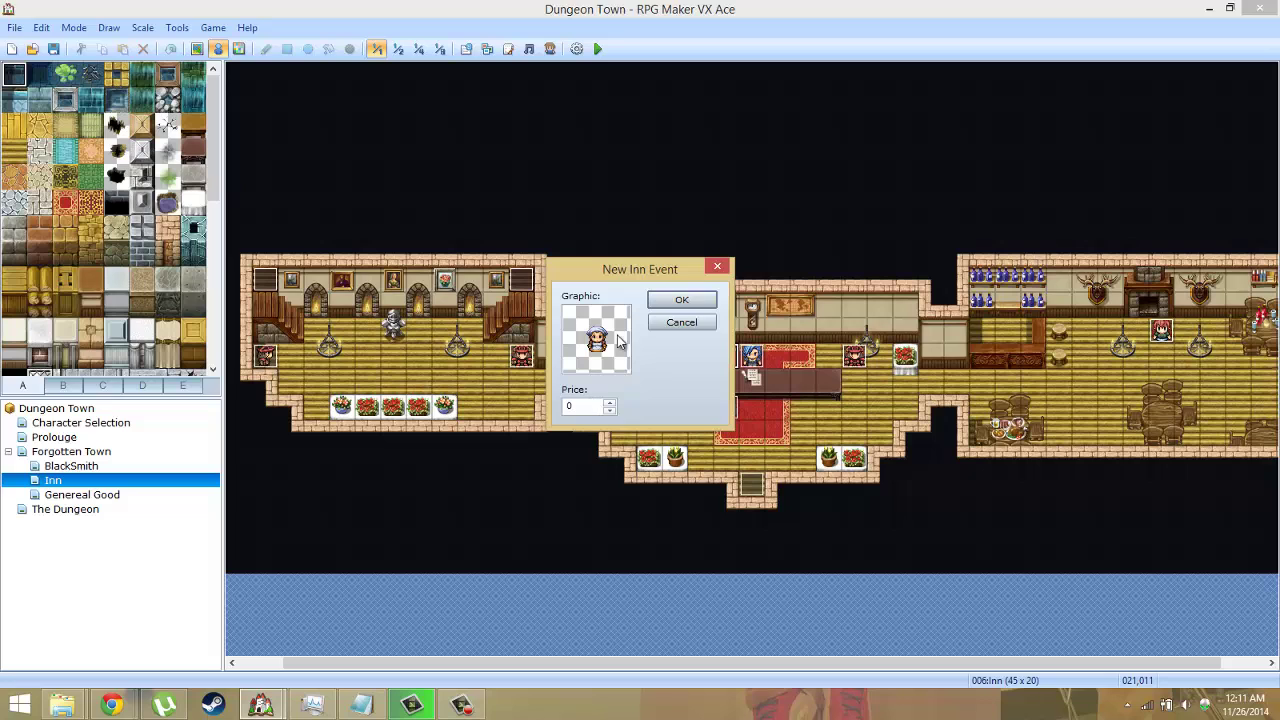
pyautogui.click(684, 300)
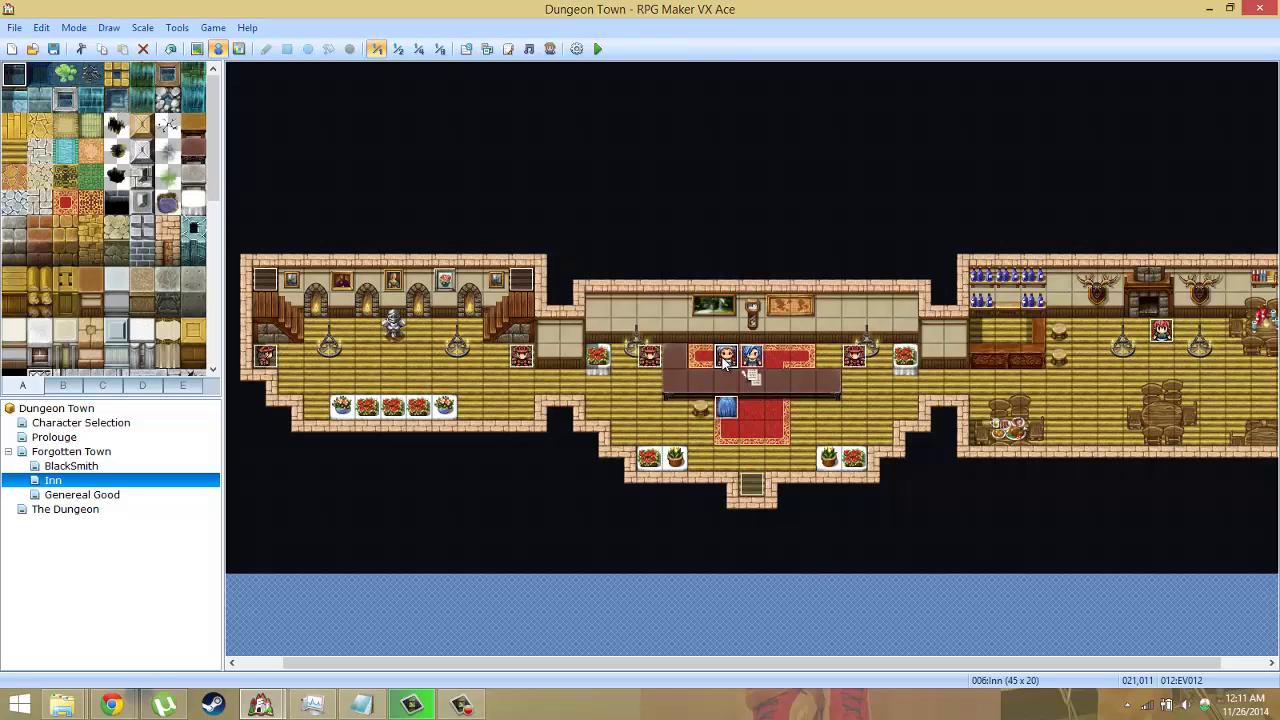
# Cut the entire inn command list from the new inn event at (021,011) and close the event without applying the removal
pyautogui.doubleClick(725, 362)
pyautogui.click(634, 187)
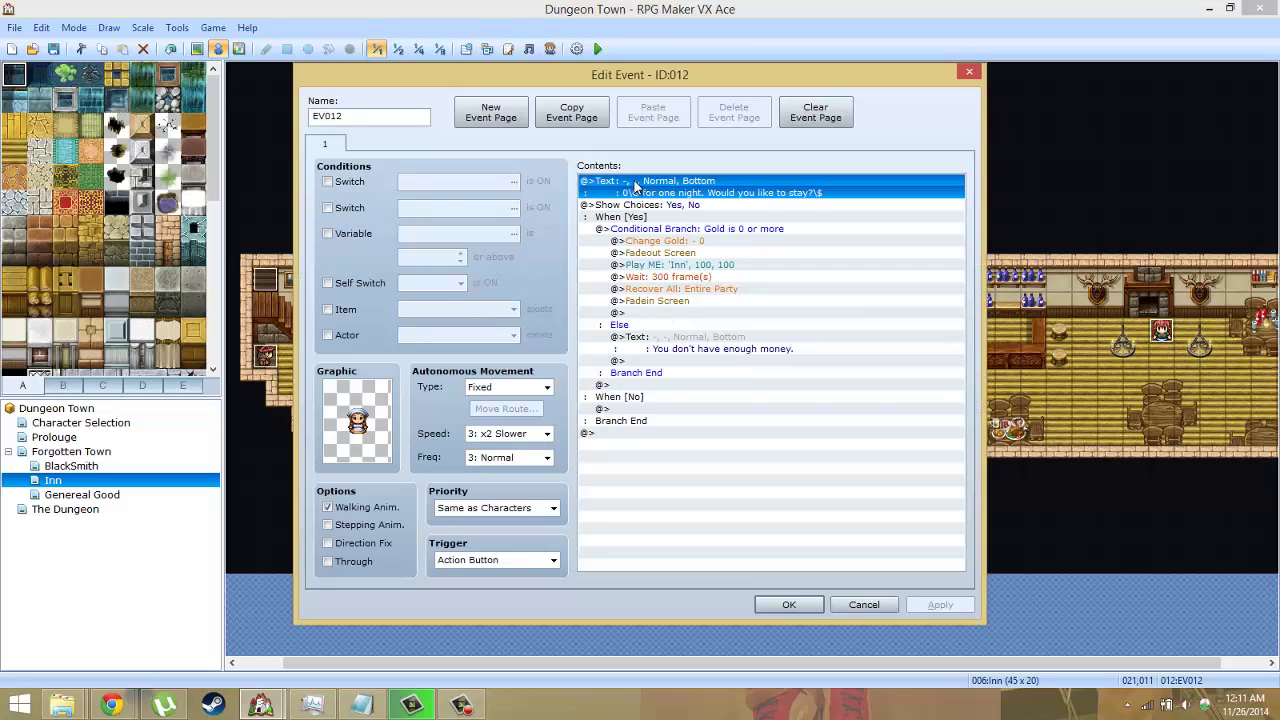
pyautogui.hotkey('shift', 'Down')
pyautogui.hotkey('shift', 'Down')
pyautogui.hotkey('shift', 'Down')
pyautogui.hotkey('shift', 'Down')
pyautogui.hotkey('shift', 'Down')
pyautogui.hotkey('shift', 'Down')
pyautogui.hotkey('shift', 'Down')
pyautogui.hotkey('shift', 'Down')
pyautogui.hotkey('shift', 'Down')
pyautogui.hotkey('shift', 'Down')
pyautogui.hotkey('shift', 'Down')
pyautogui.hotkey('shift', 'Down')
pyautogui.press('Delete')
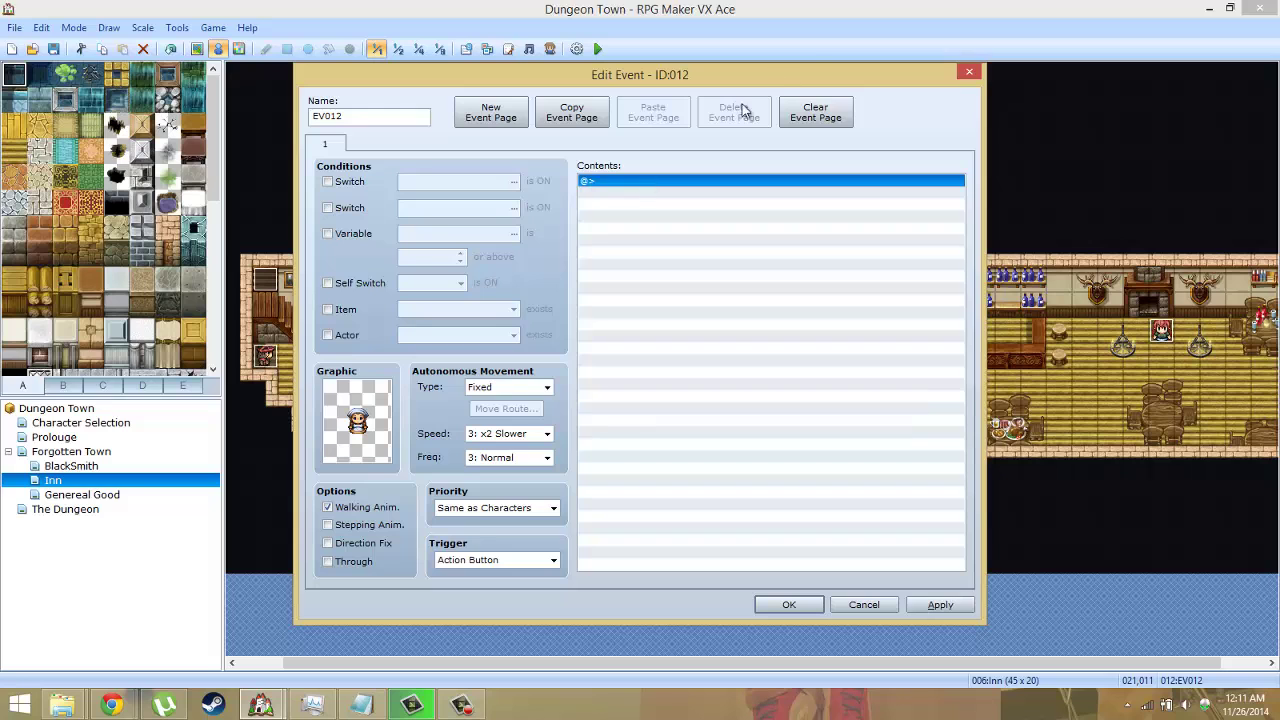
pyautogui.click(968, 73)
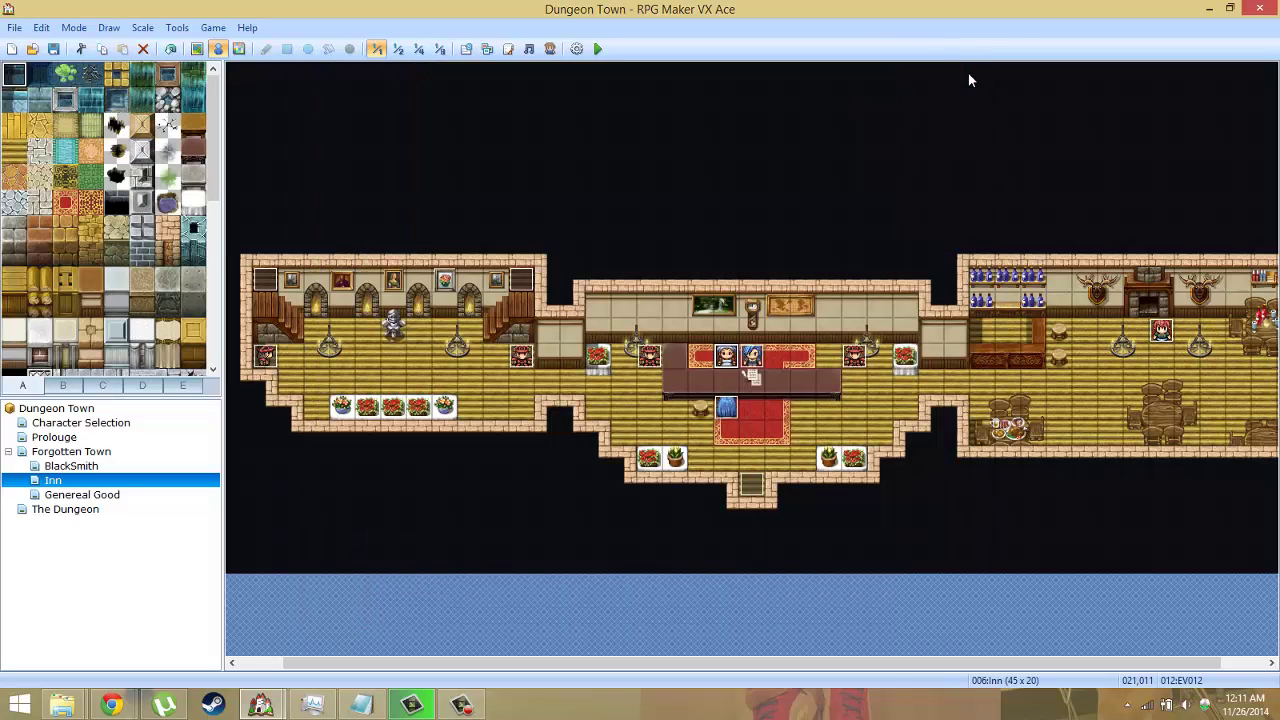
# Replace all commands on page 1 of the blue-haired innkeeper's event at (022,011) with the copied inn commands
pyautogui.doubleClick(751, 350)
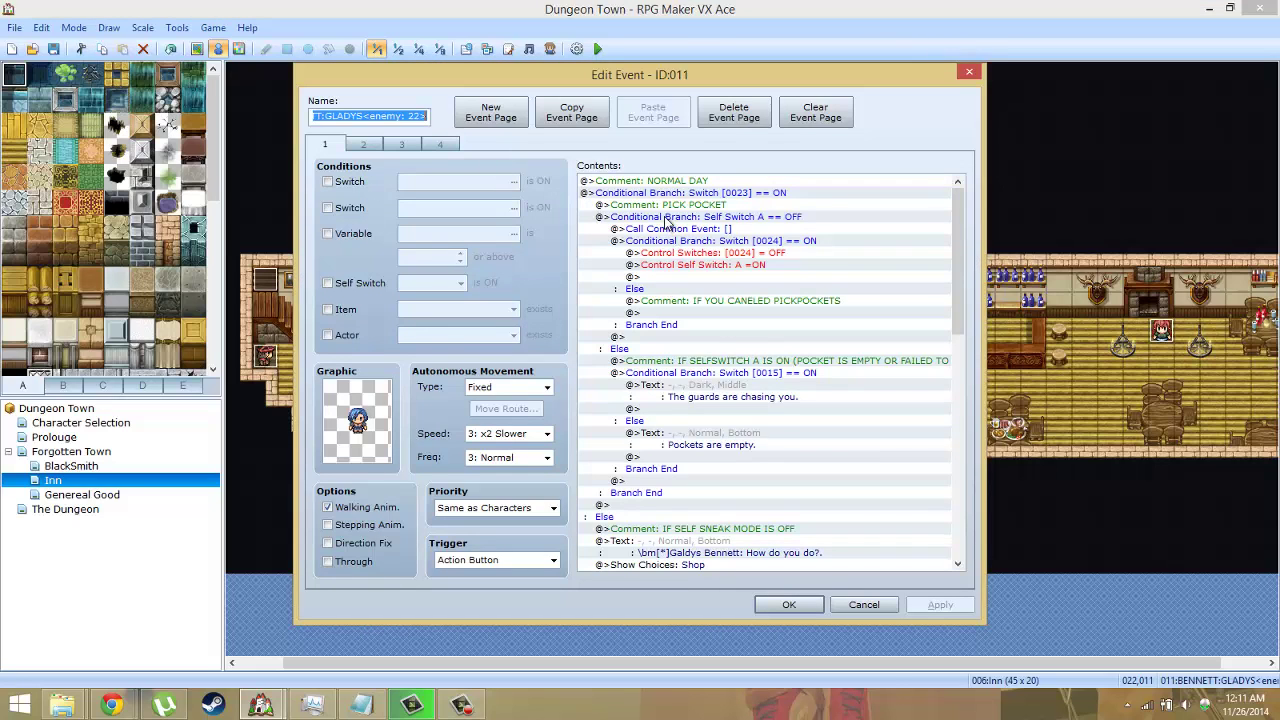
pyautogui.click(667, 217)
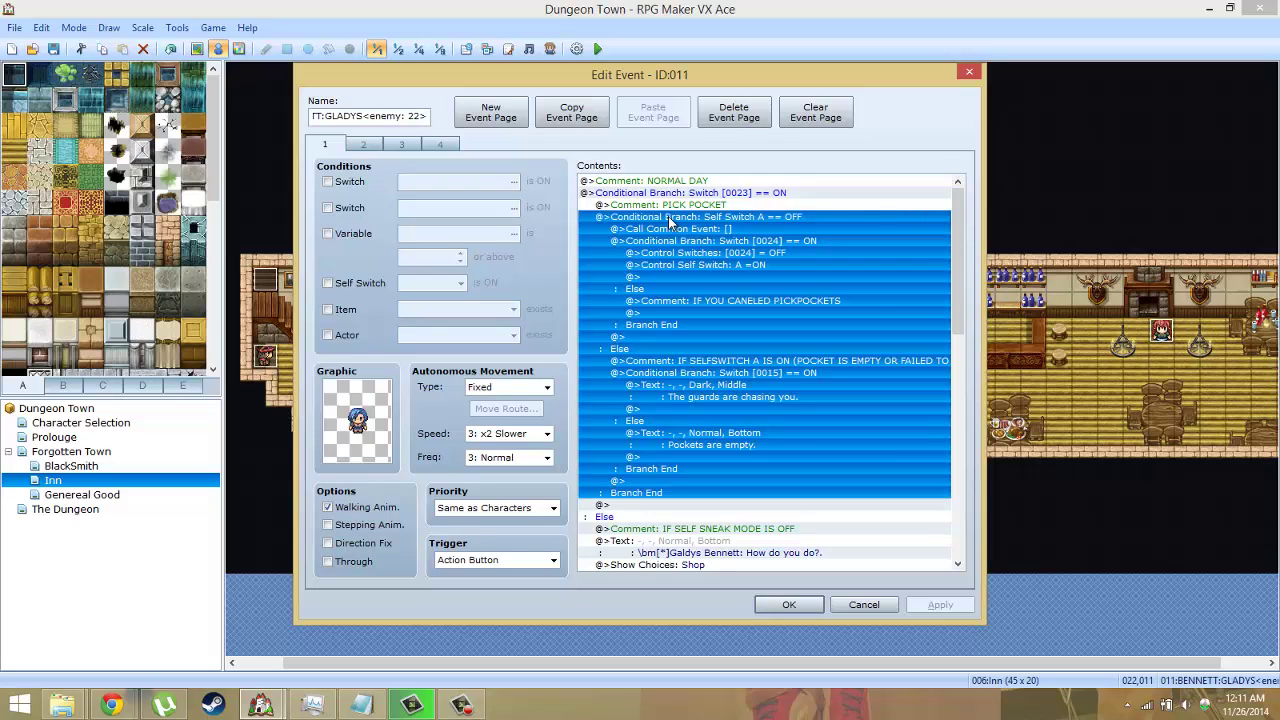
pyautogui.moveTo(958, 244); pyautogui.dragTo(925, 500)
pyautogui.hotkey('ctrl', 'a')
pyautogui.press('Delete')
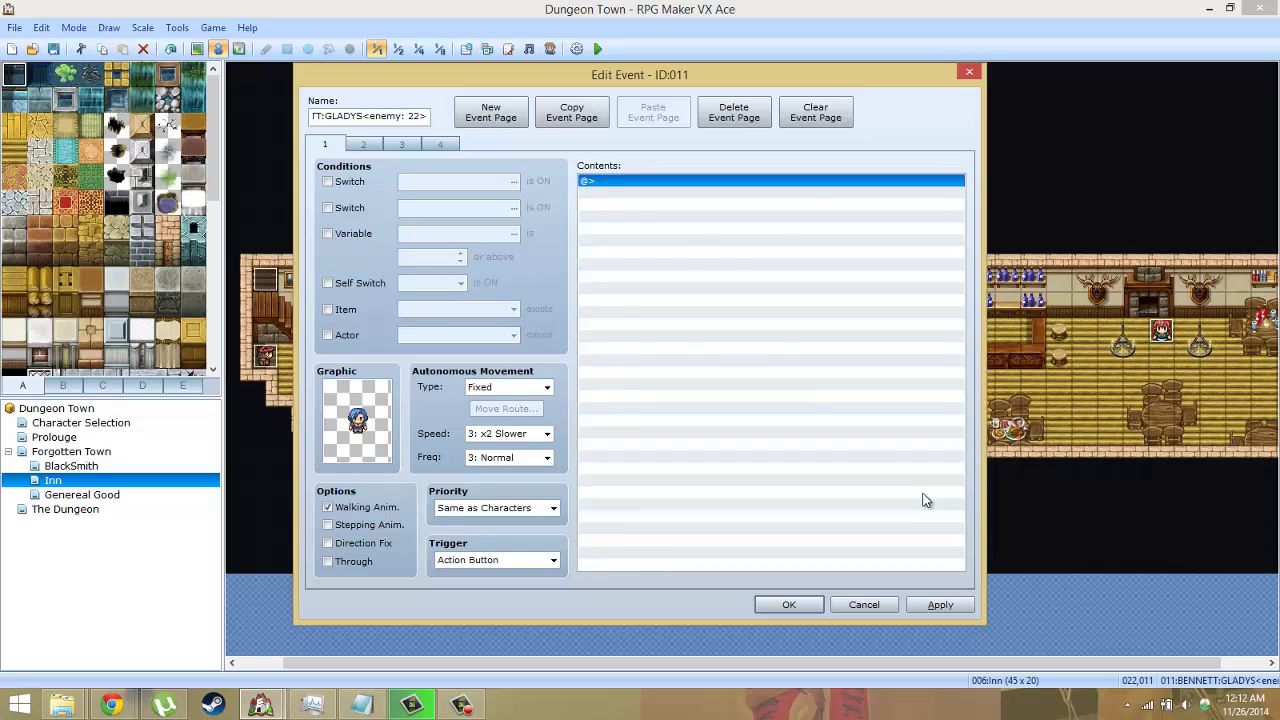
pyautogui.hotkey('ctrl', 'v')
# Change the innkeeper's Show Choices options to Yes, Shop and No
pyautogui.click(715, 195)
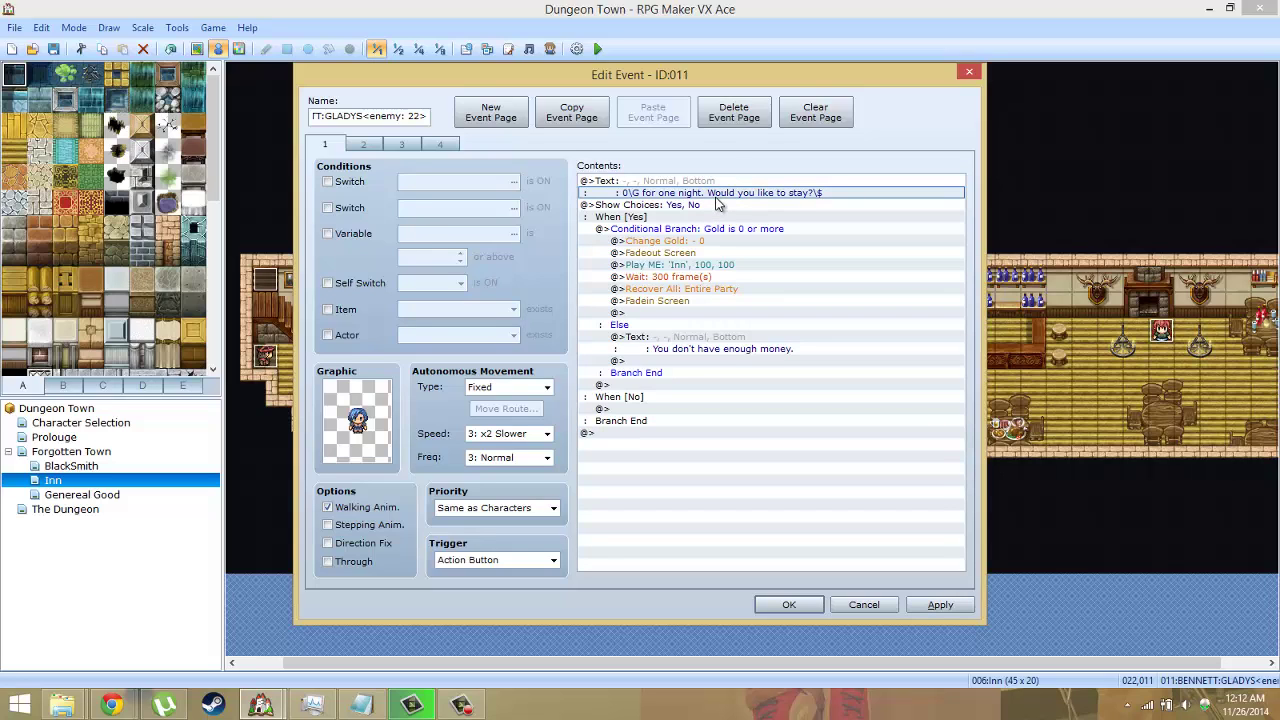
pyautogui.doubleClick(715, 205)
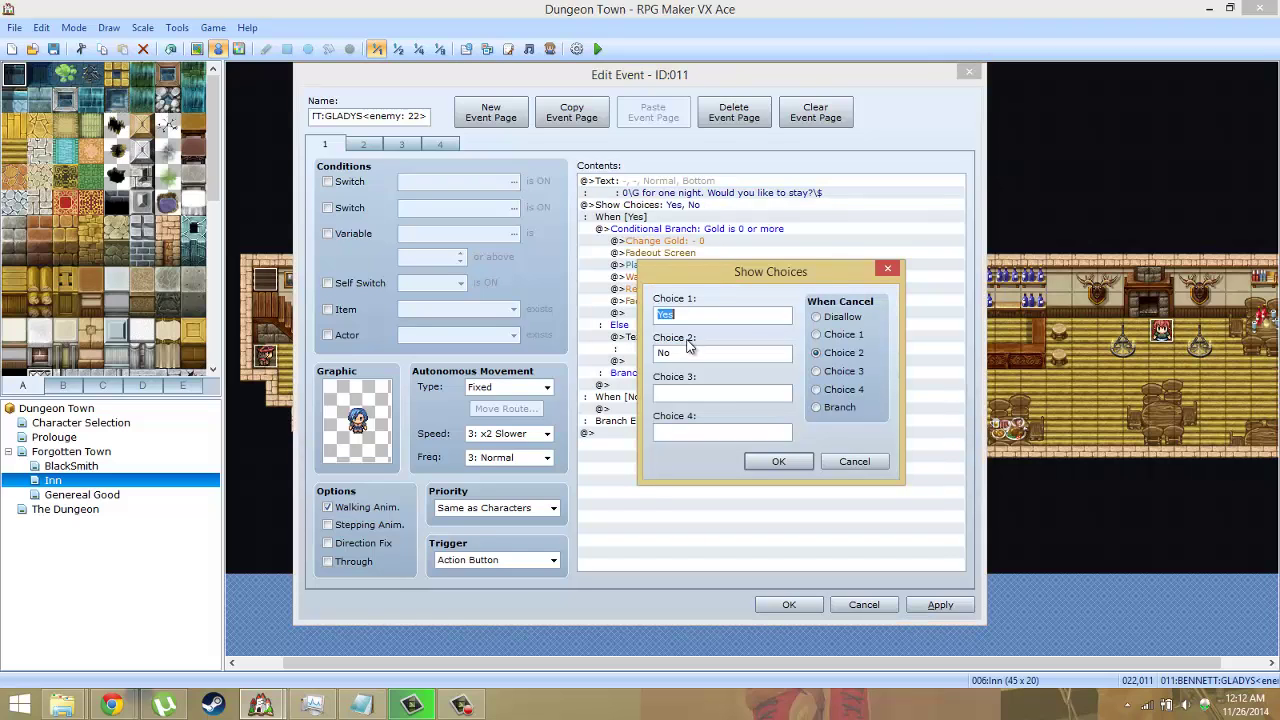
pyautogui.click(684, 391)
pyautogui.doubleClick(685, 352)
pyautogui.doubleClick(712, 389)
pyautogui.write('No')
pyautogui.press('Return')
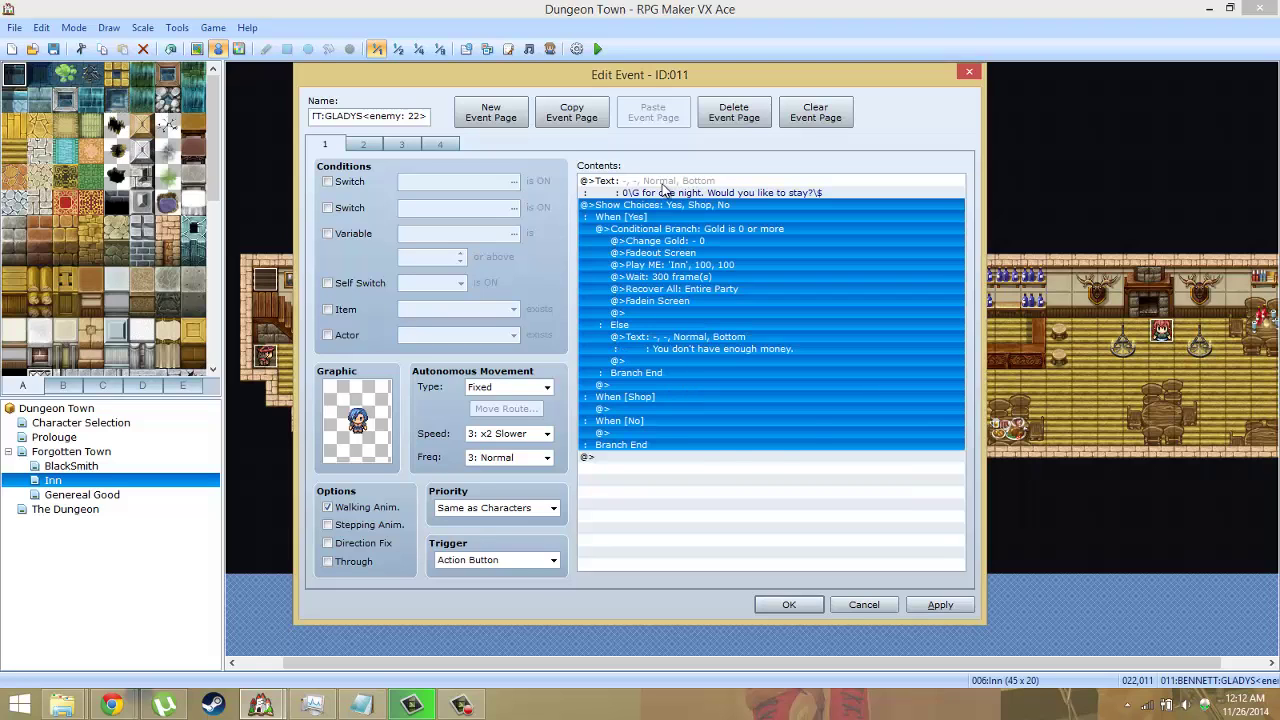
pyautogui.click(665, 190)
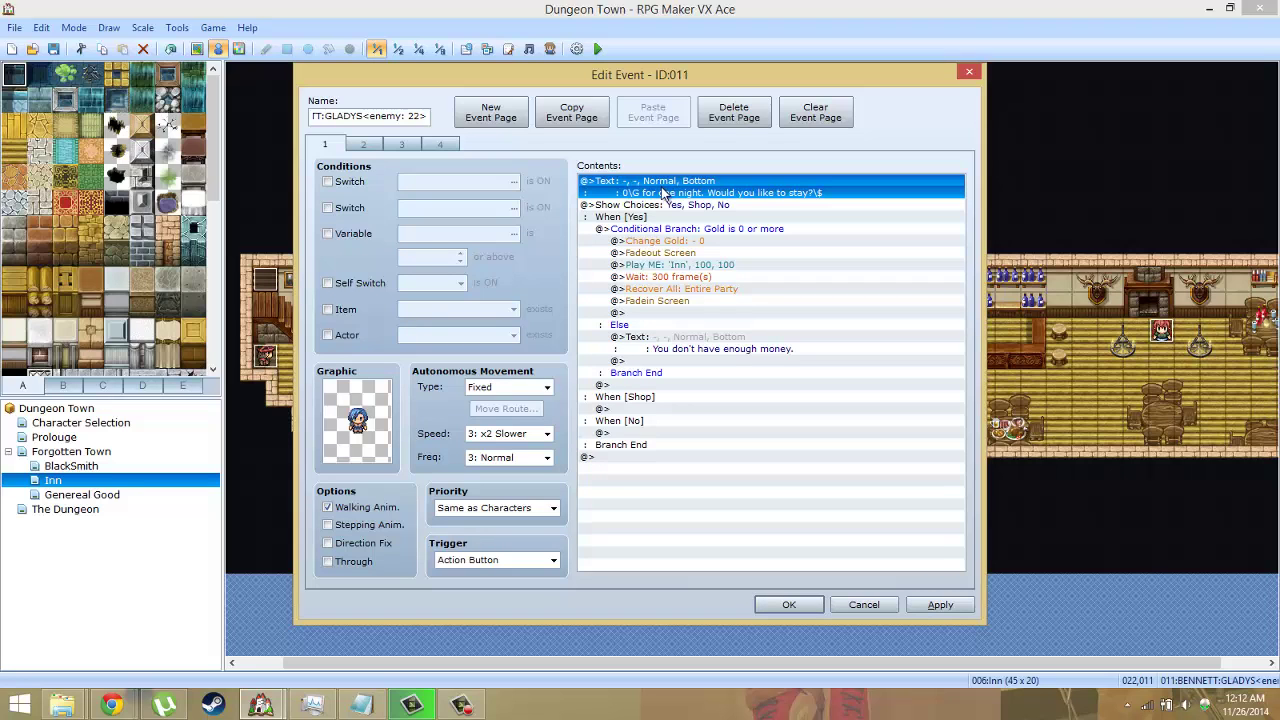
# Delete event pages 2 to 4 from the innkeeper event and rename the event INN
pyautogui.click(363, 145)
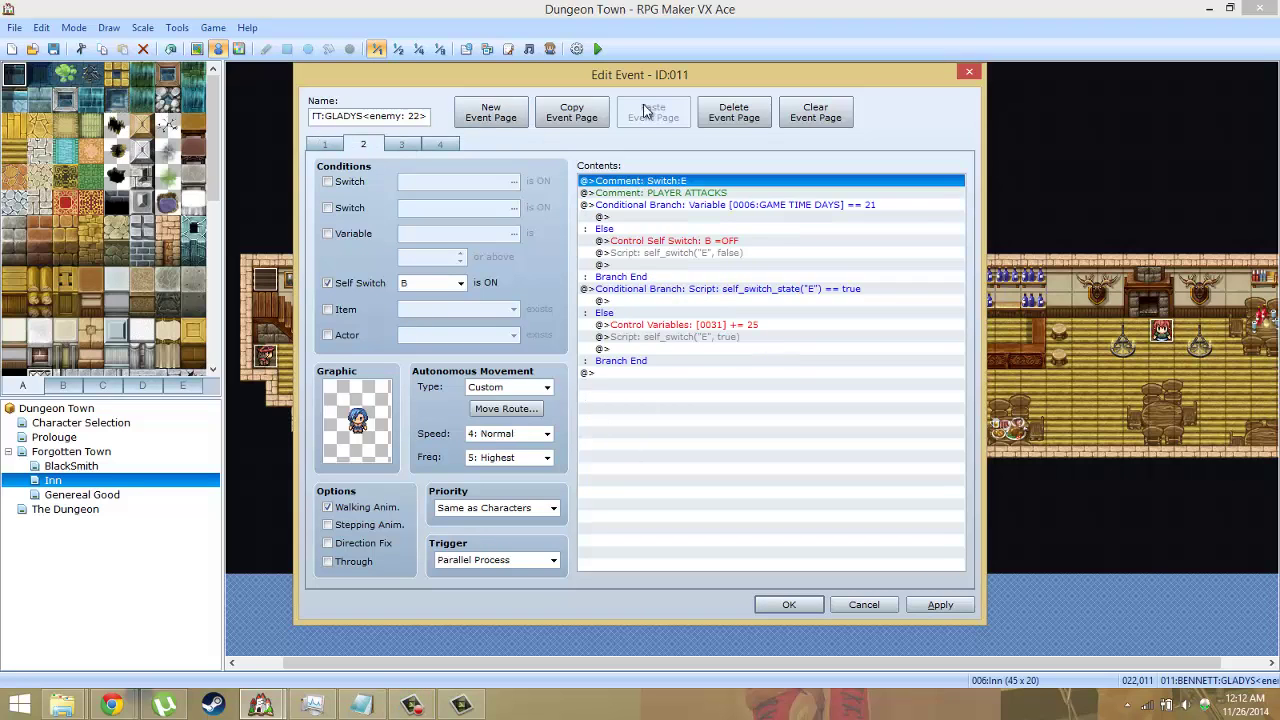
pyautogui.click(730, 114)
pyautogui.click(730, 114)
pyautogui.click(730, 114)
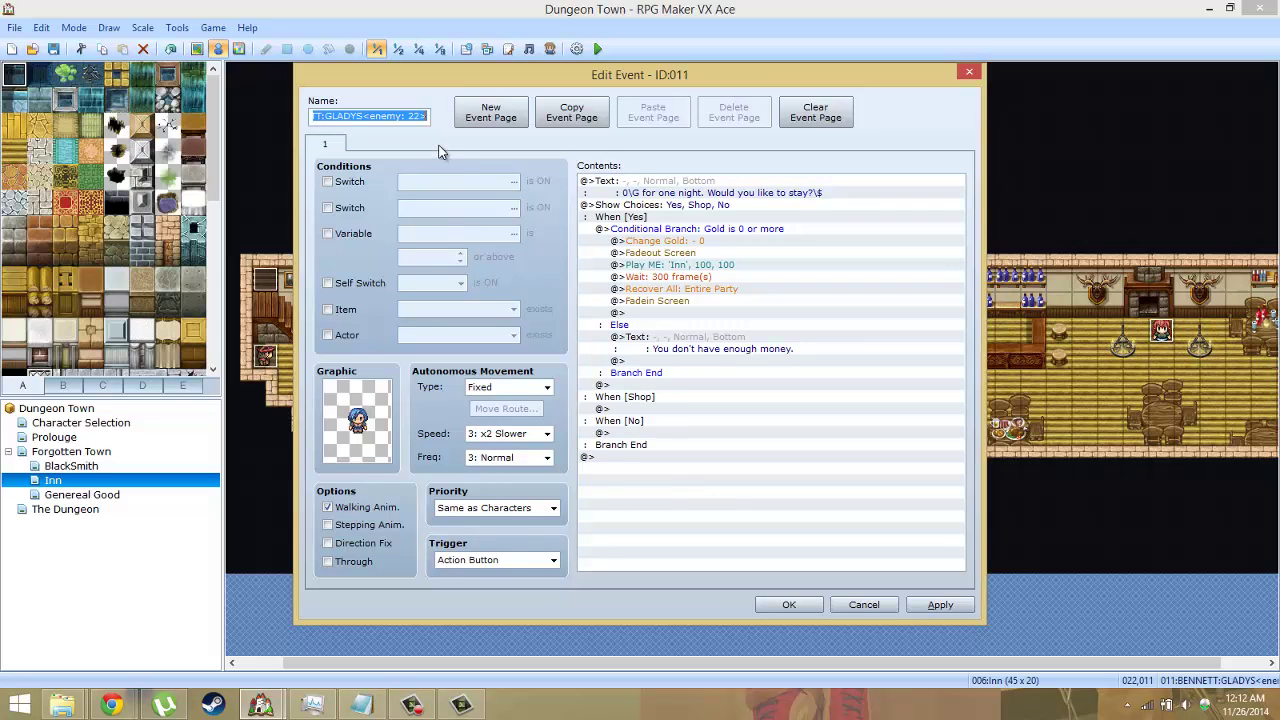
pyautogui.press('BackSpace')
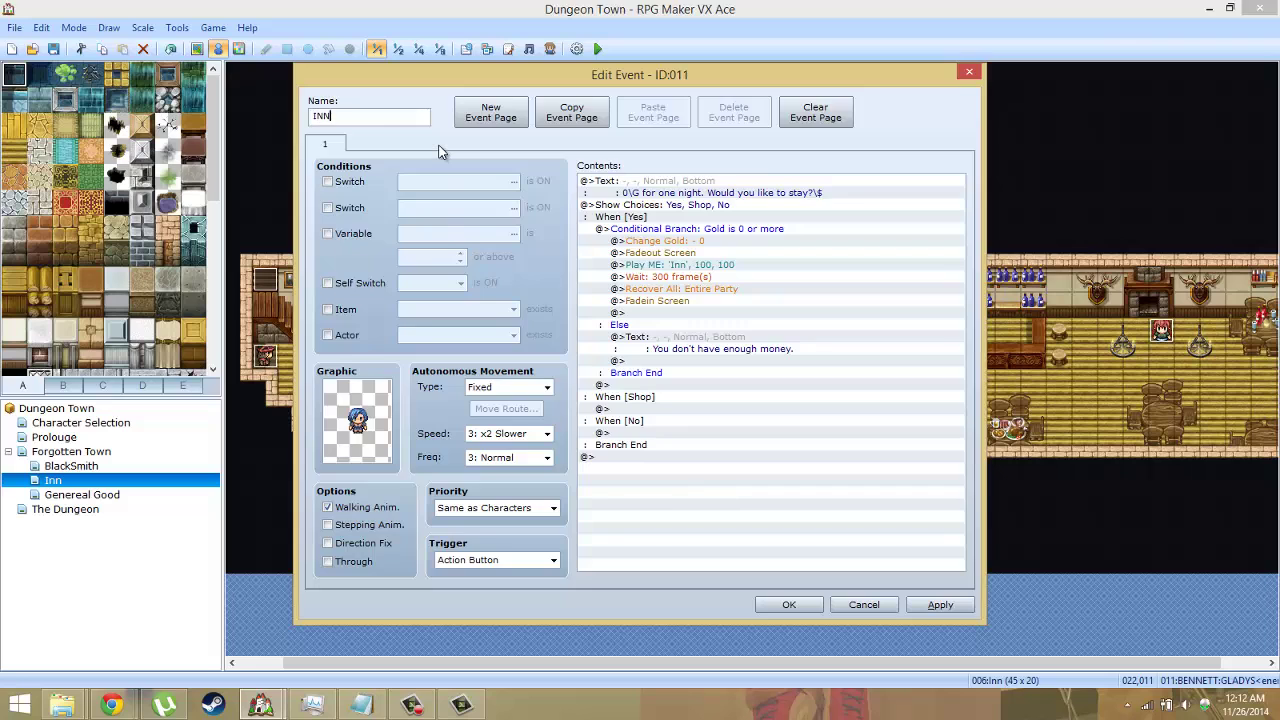
pyautogui.press('Return')
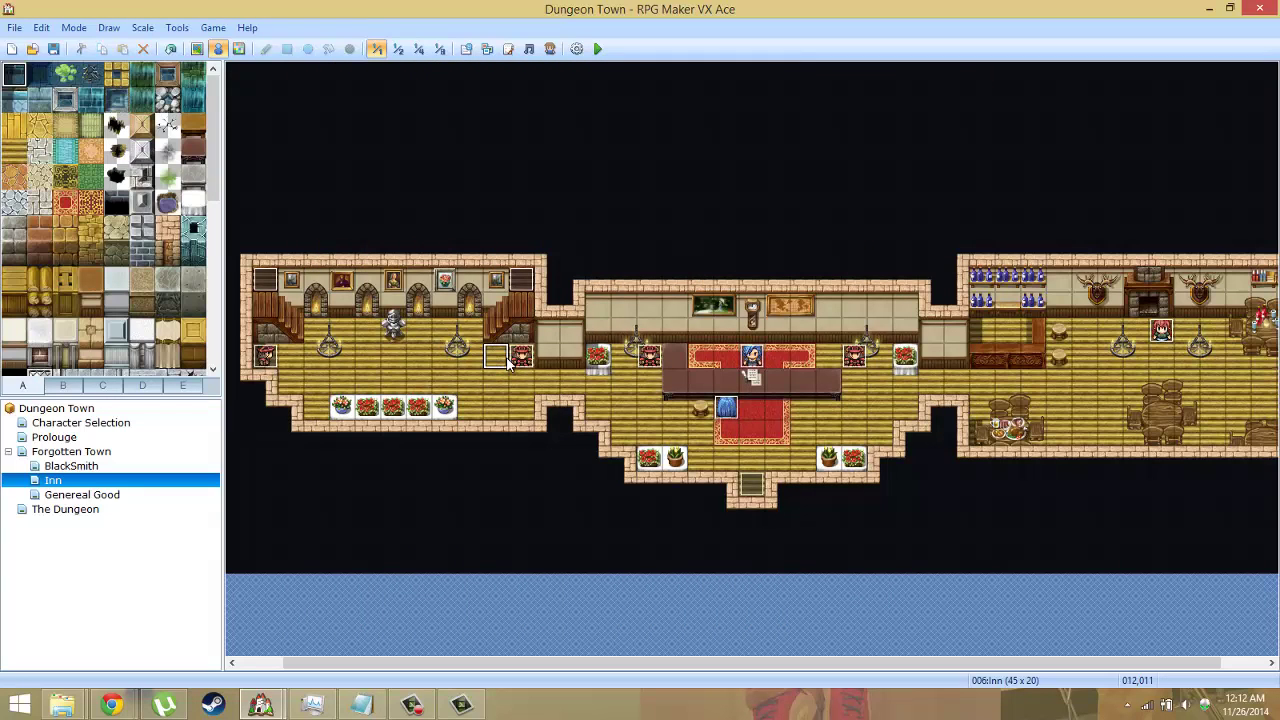
# Delete the two staircase events and the remaining guard event in the Inn map's west room
pyautogui.hscroll(-1, 508, 365)
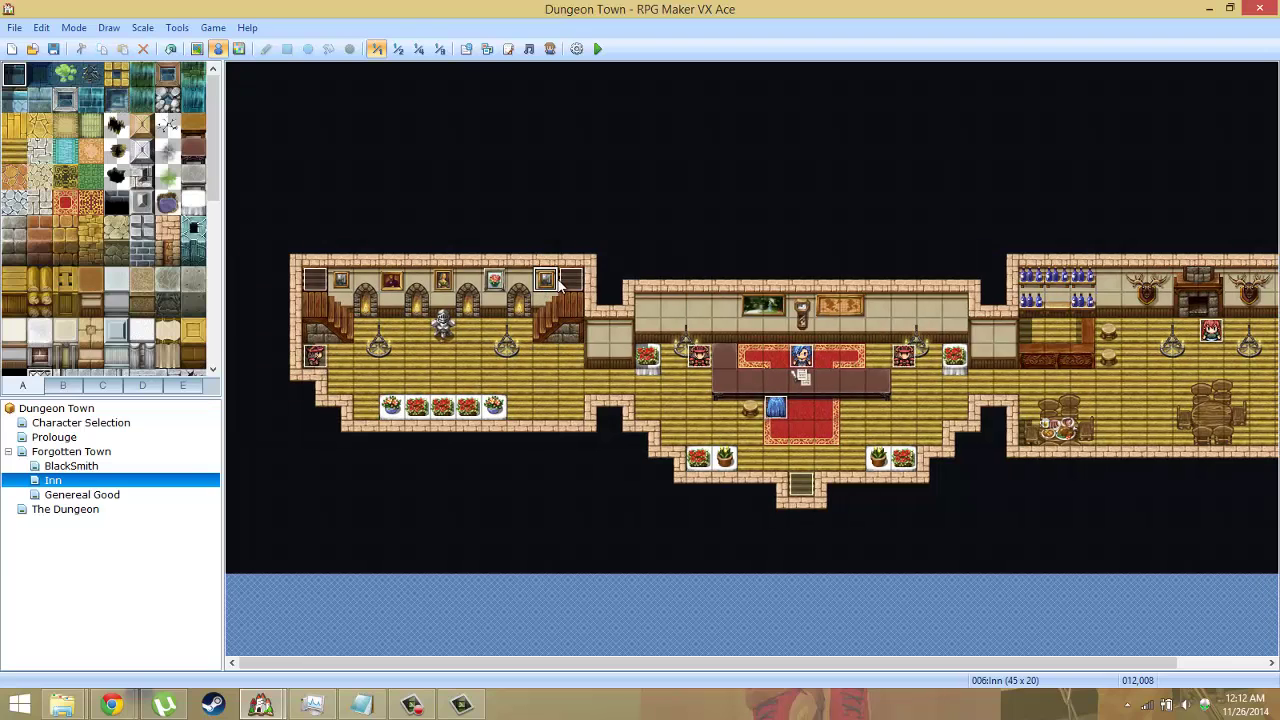
pyautogui.click(570, 281)
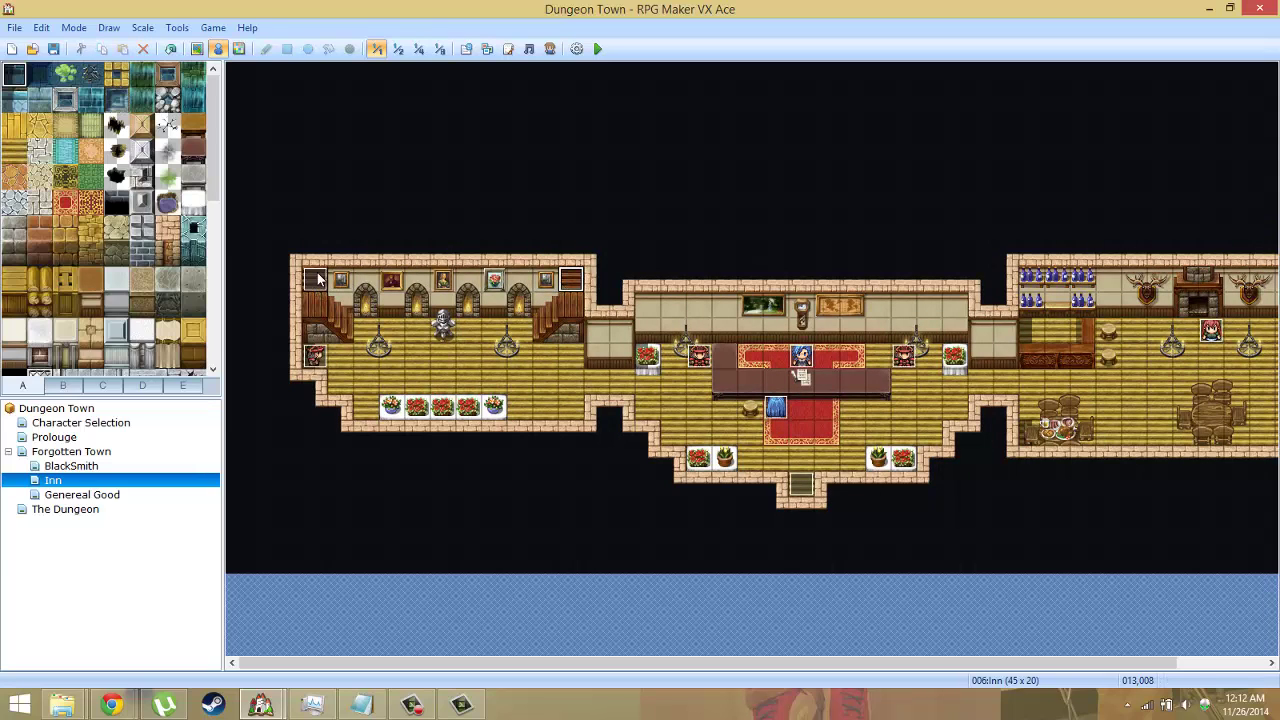
pyautogui.click(317, 364)
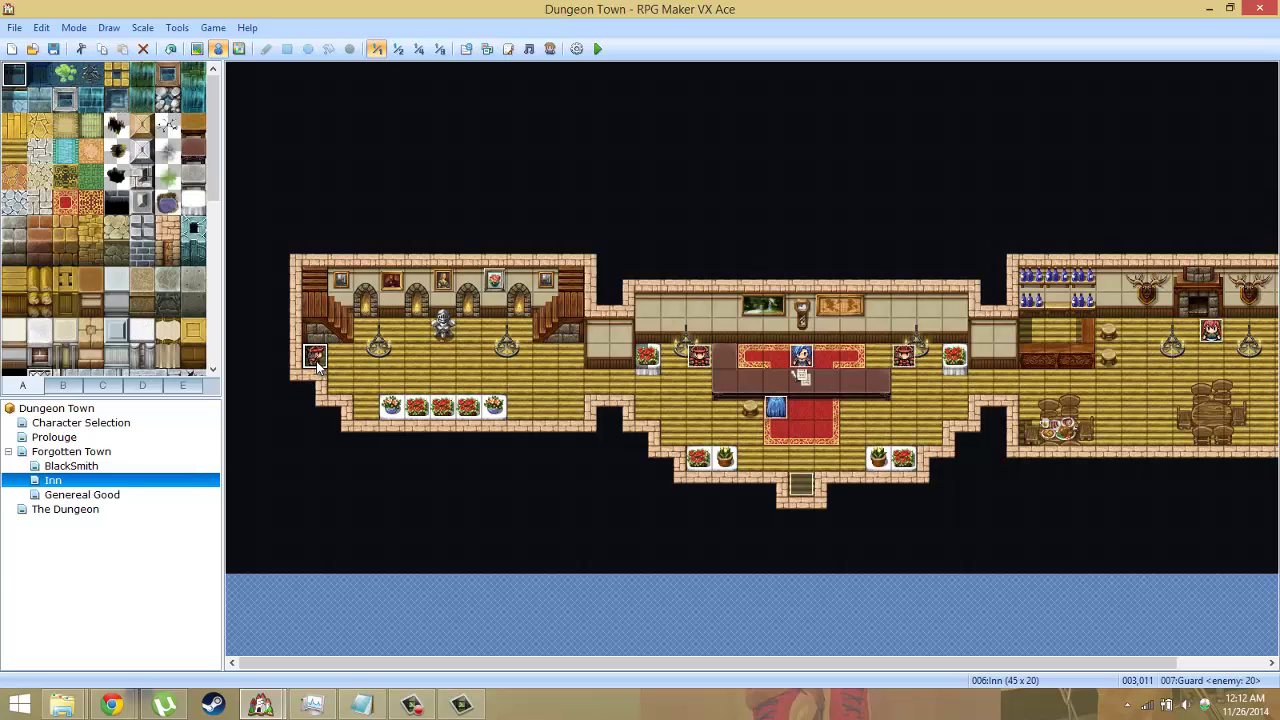
pyautogui.press('Delete')
# Delete the two guard events at (018,011) and (026,011) on either side of the inn counter
pyautogui.press('Right')
pyautogui.press('Right')
pyautogui.press('Right')
pyautogui.press('Right')
pyautogui.press('Right')
pyautogui.press('Right')
pyautogui.press('Right')
pyautogui.press('Right')
pyautogui.press('Right')
pyautogui.press('Right')
pyautogui.press('Right')
pyautogui.press('Right')
pyautogui.press('Right')
pyautogui.press('Right')
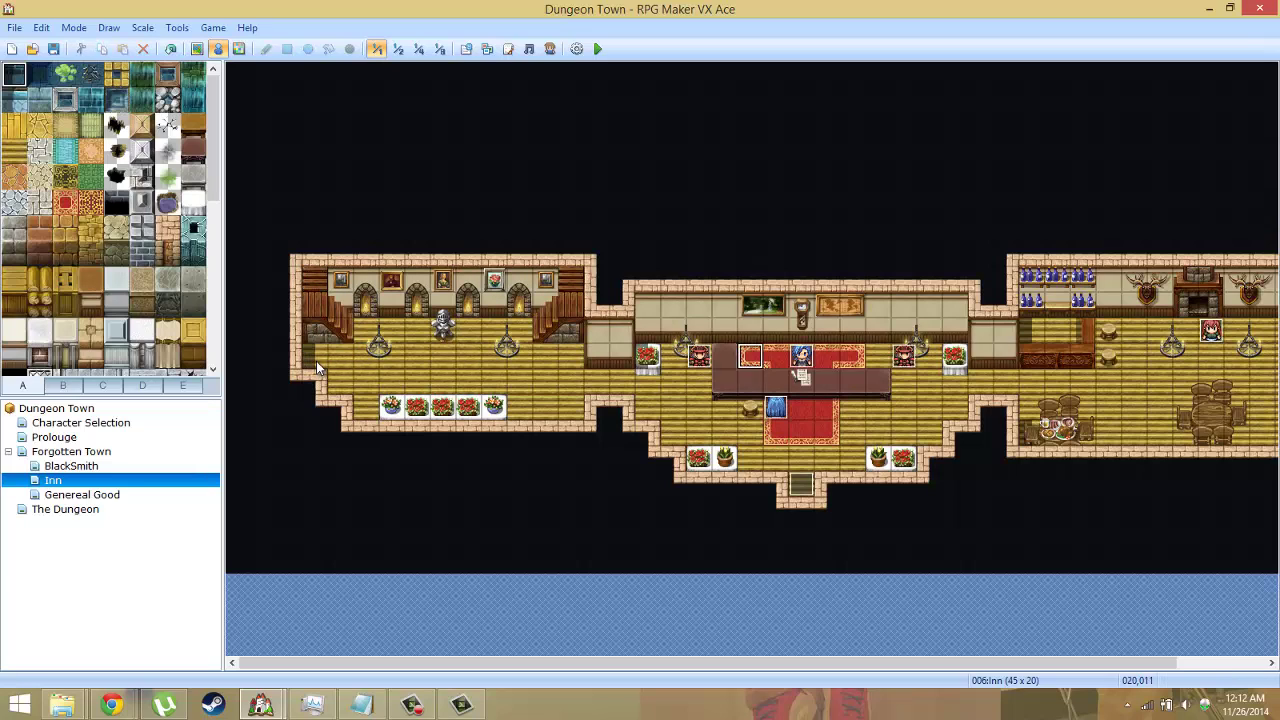
pyautogui.press('Delete')
pyautogui.press('Down')
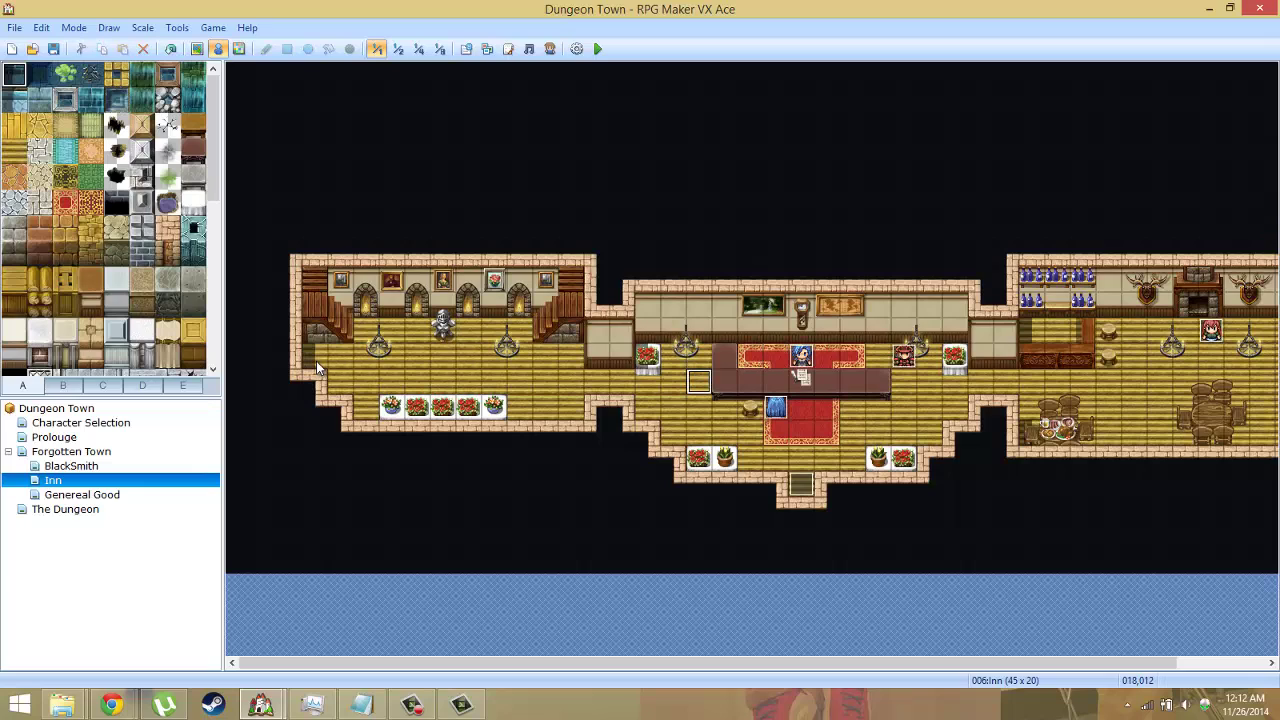
pyautogui.press('Down')
pyautogui.press('Down')
pyautogui.click(904, 365)
pyautogui.press('Delete')
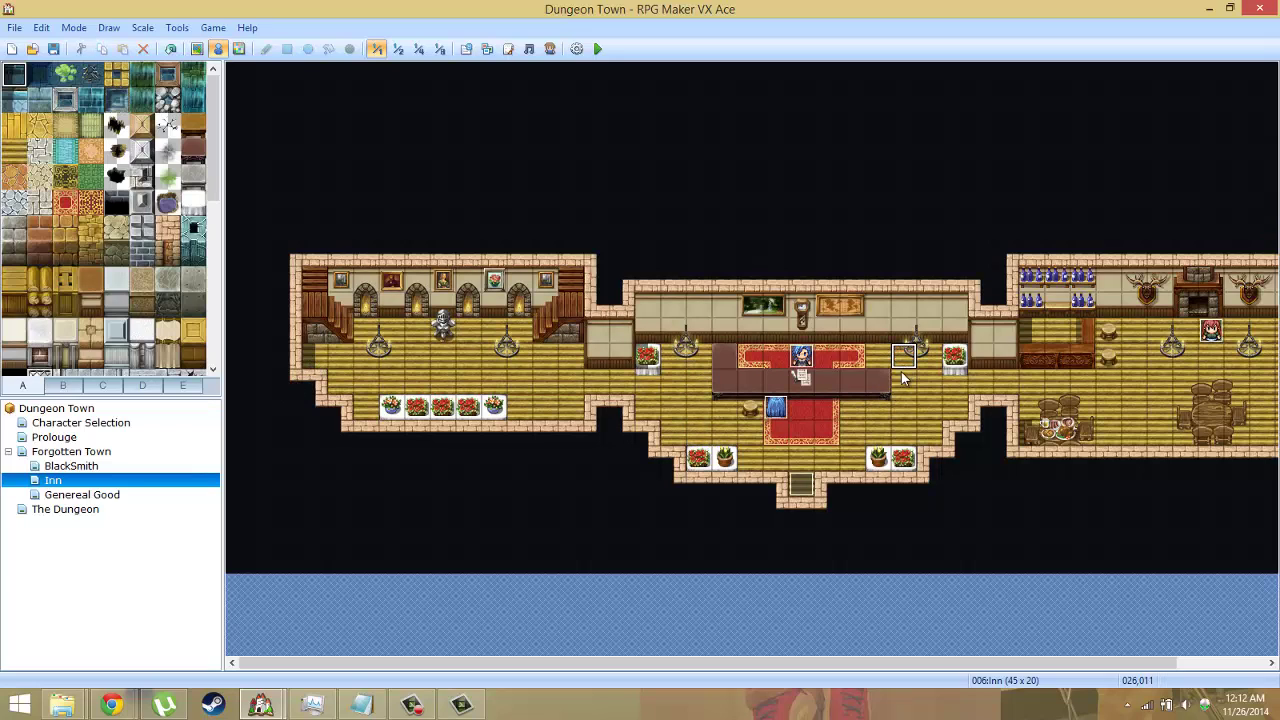
# Delete the red-haired dyer event at (038,010) and the guard event at (043,012) in the inn's east room
pyautogui.click(1210, 333)
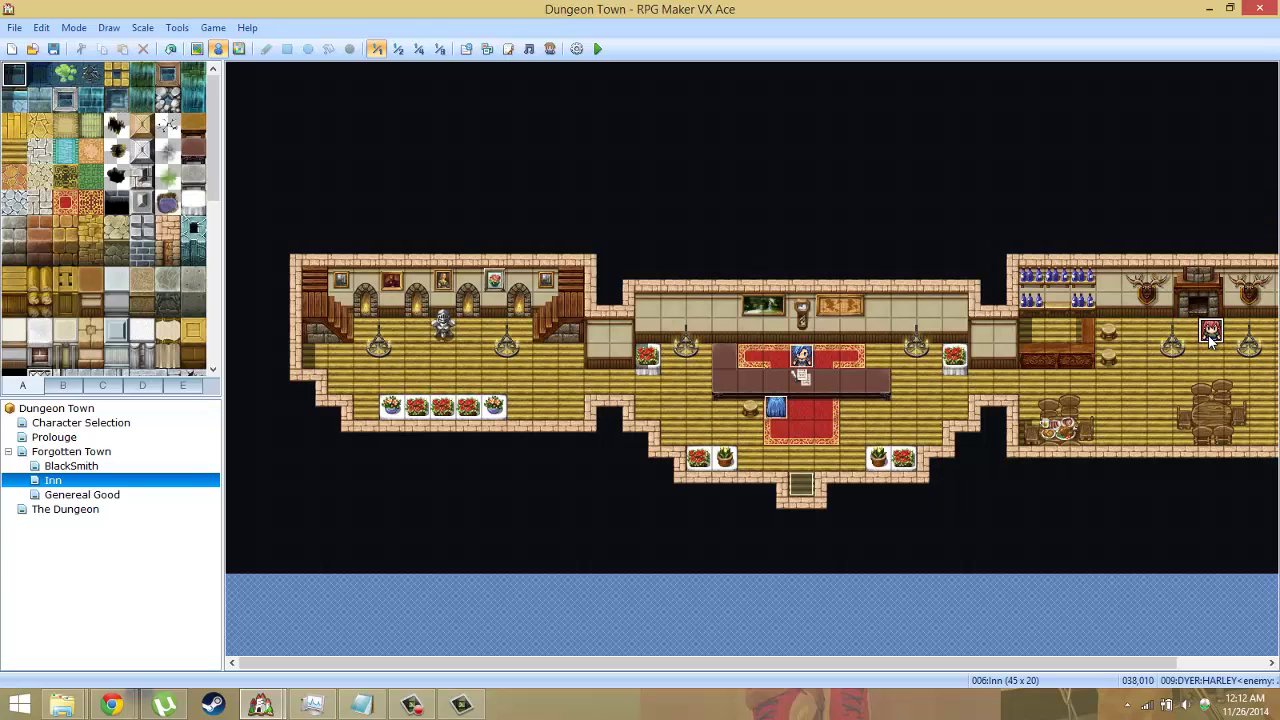
pyautogui.press('Delete')
pyautogui.moveTo(772, 662); pyautogui.dragTo(866, 666)
pyautogui.click(1239, 381)
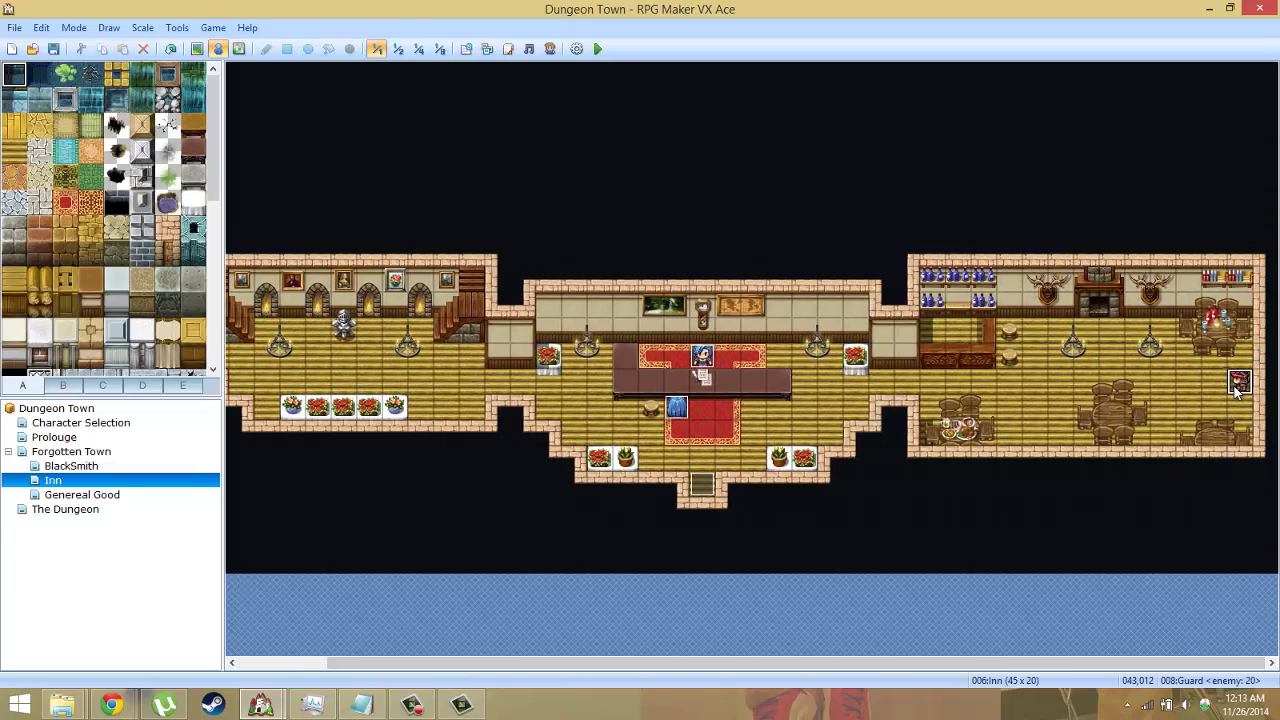
pyautogui.press('Delete')
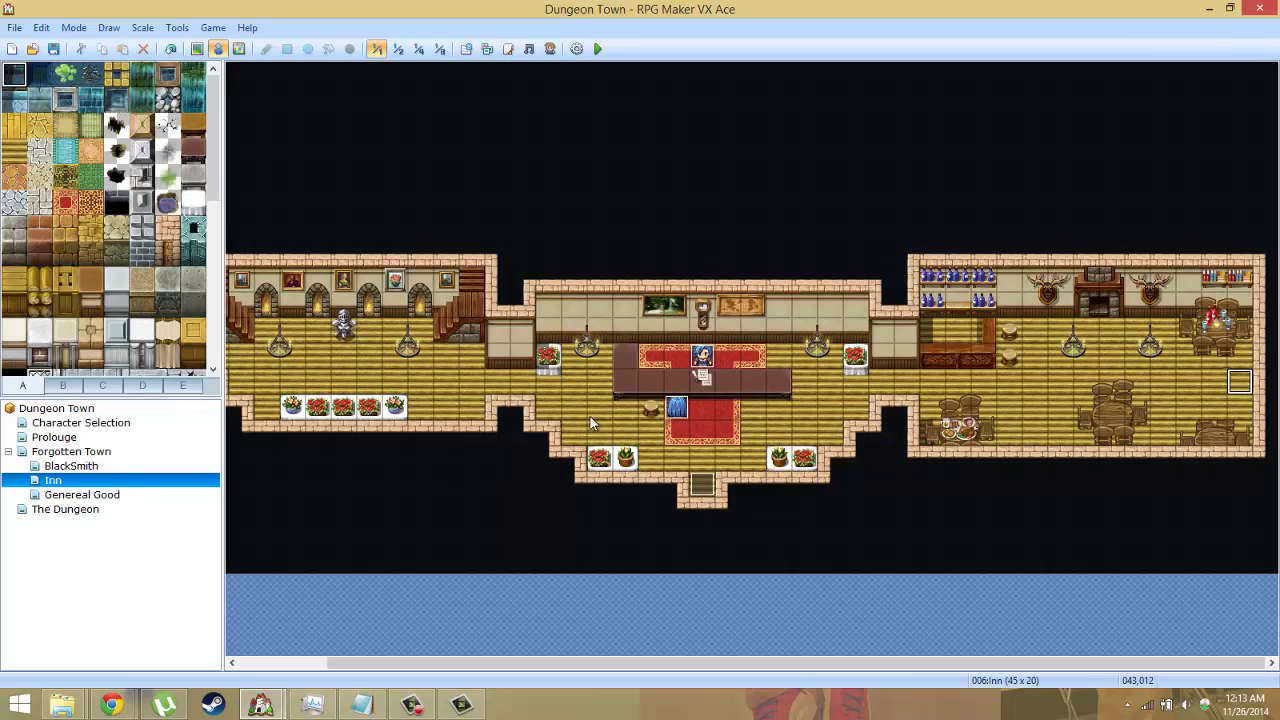
# Delete event pages 2 to 4 from the blue-haired customer's event at (021,013) in front of the inn counter
pyautogui.doubleClick(676, 406)
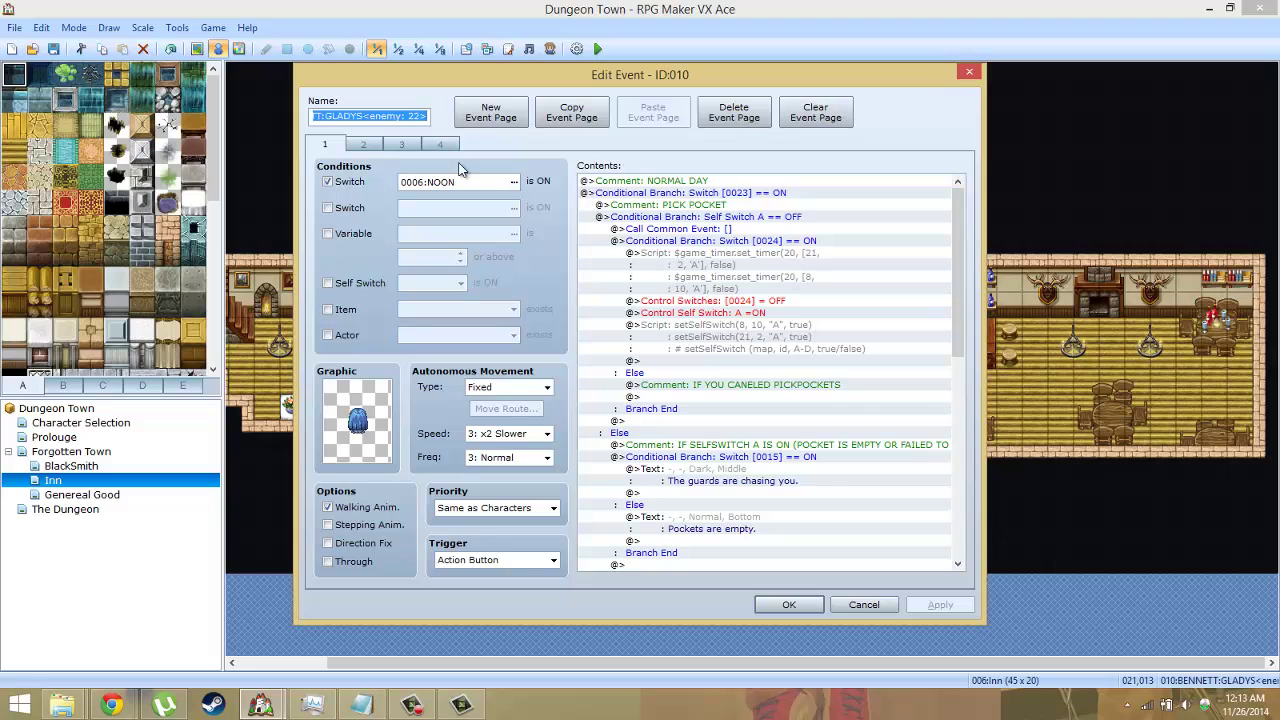
pyautogui.click(362, 147)
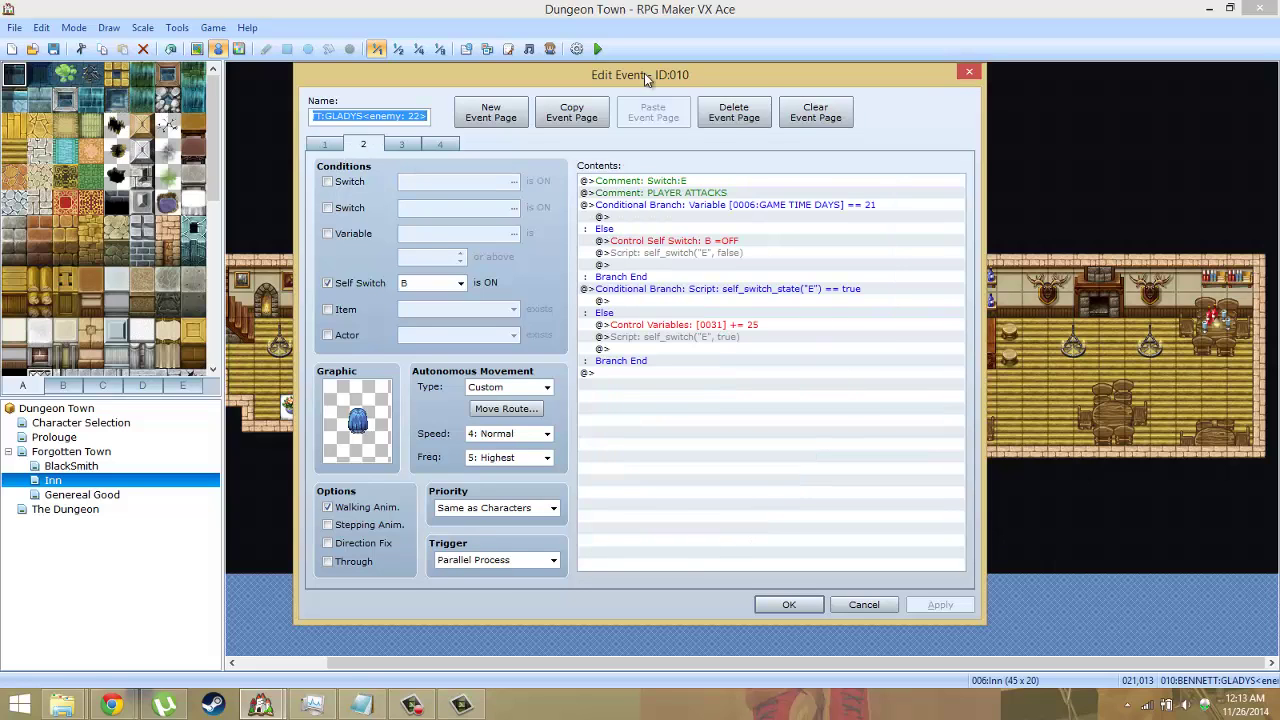
pyautogui.click(710, 117)
pyautogui.click(710, 117)
pyautogui.click(710, 117)
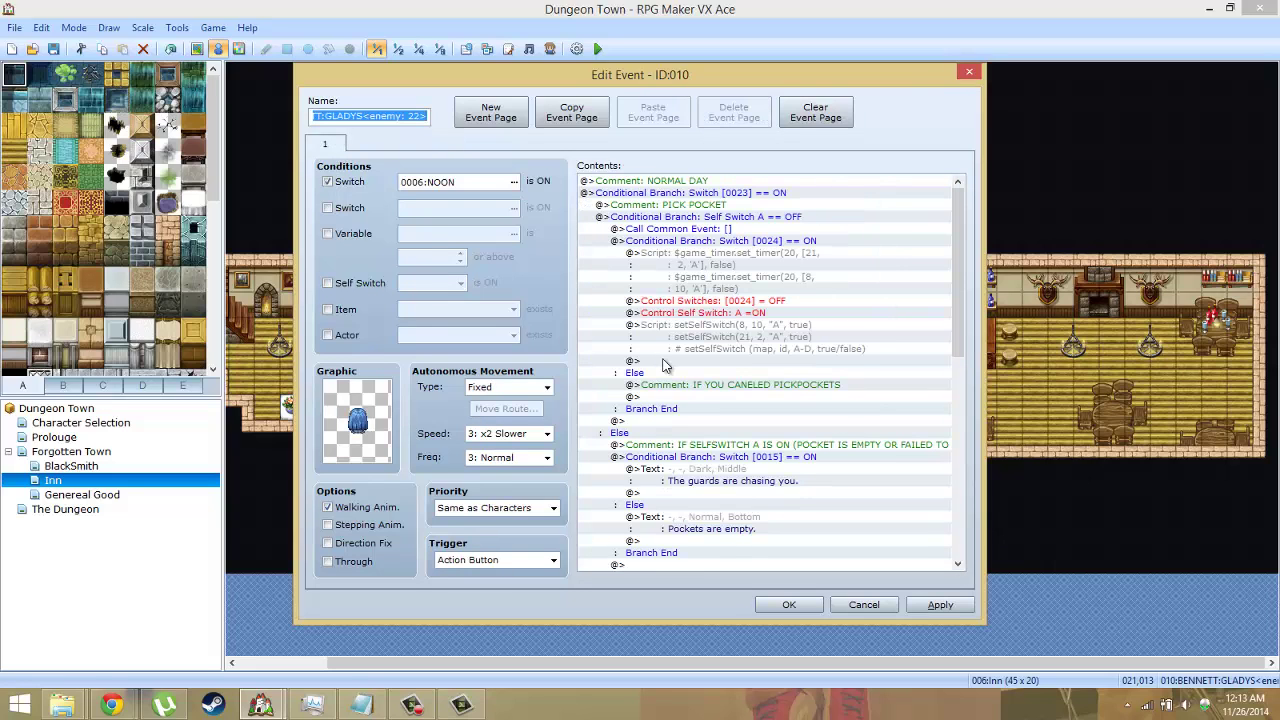
# Clear the customer event's name, delete all its commands, and remove its NOON switch condition
pyautogui.press('Delete')
pyautogui.click(763, 279)
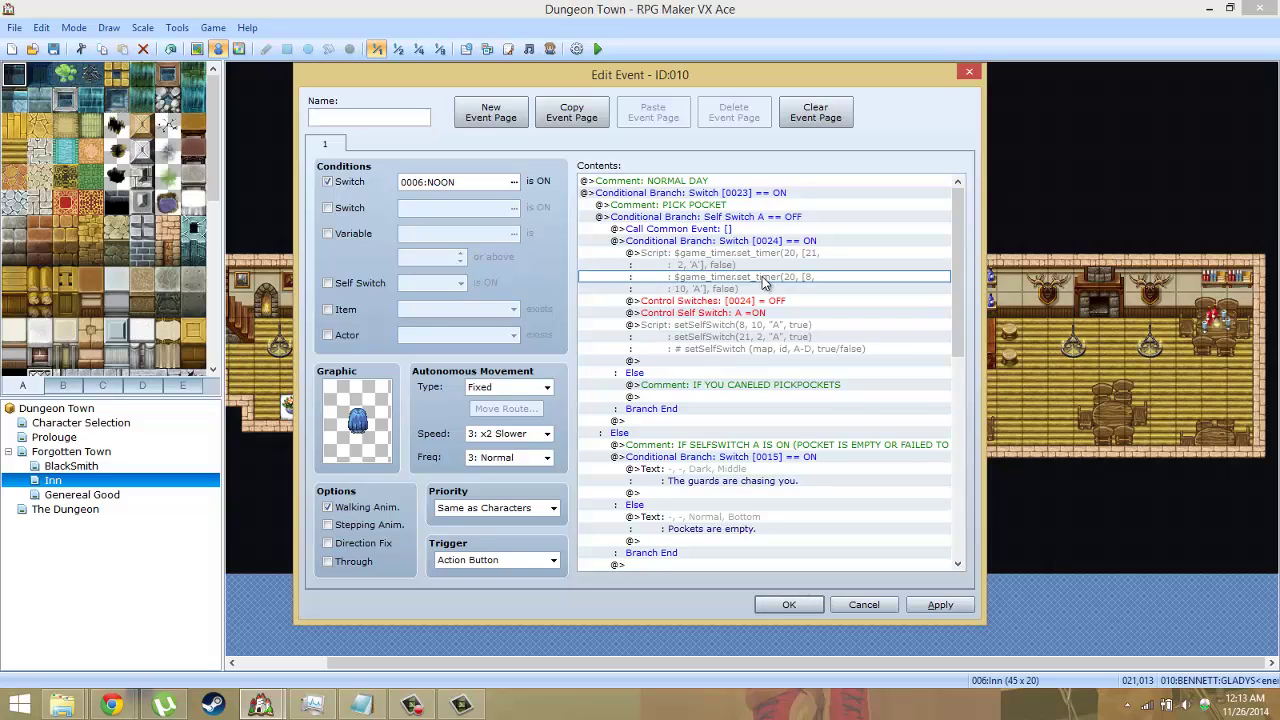
pyautogui.hotkey('ctrl', 'a')
pyautogui.press('Delete')
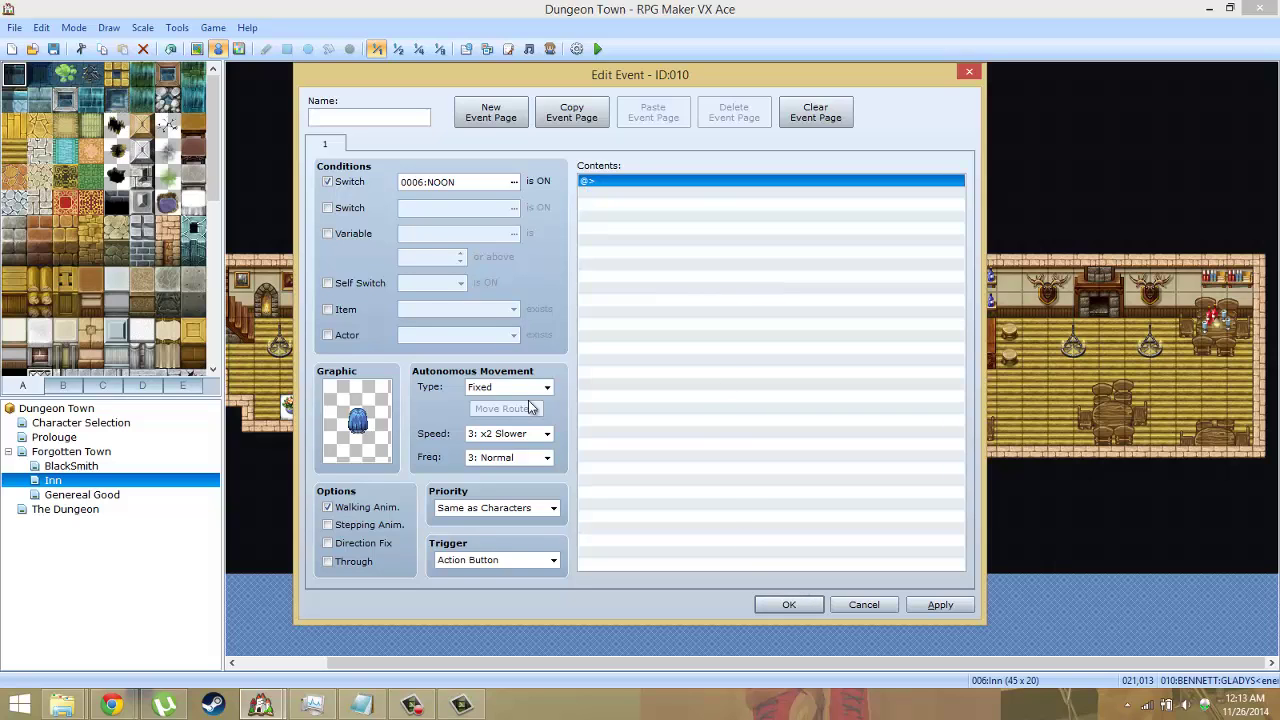
pyautogui.click(327, 182)
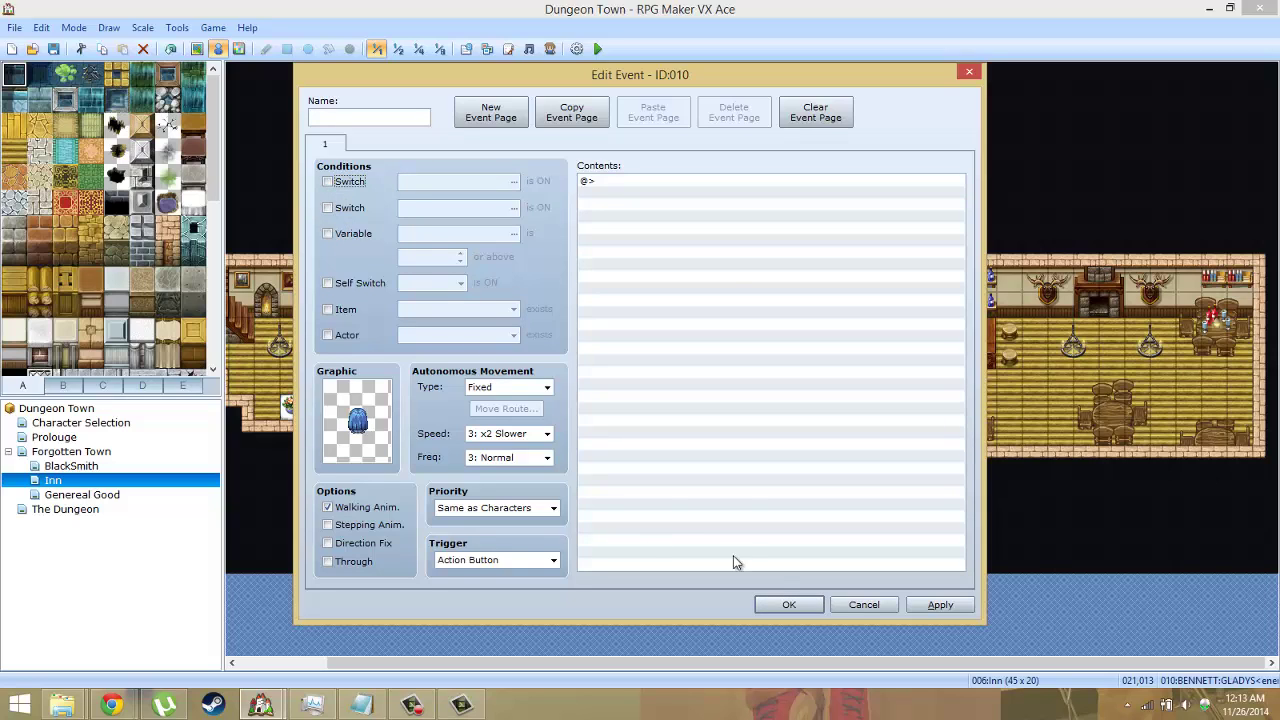
pyautogui.click(786, 604)
pyautogui.doubleClick(700, 367)
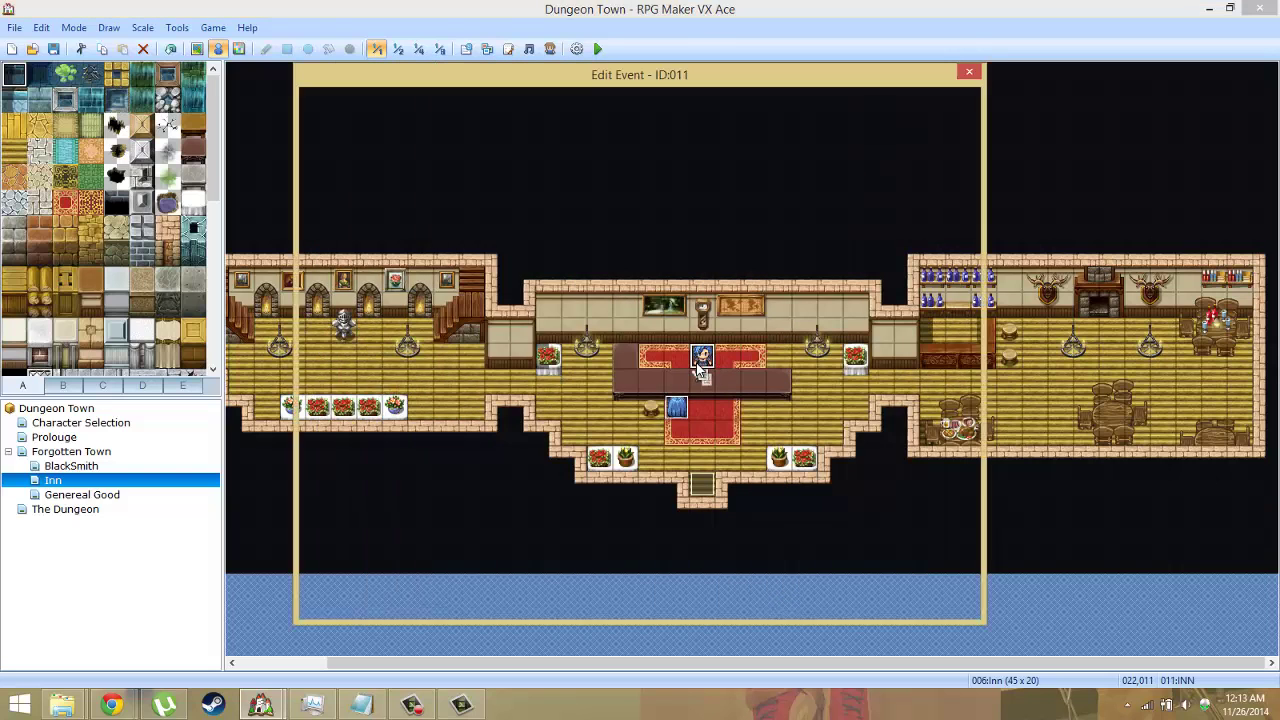
pyautogui.click(786, 605)
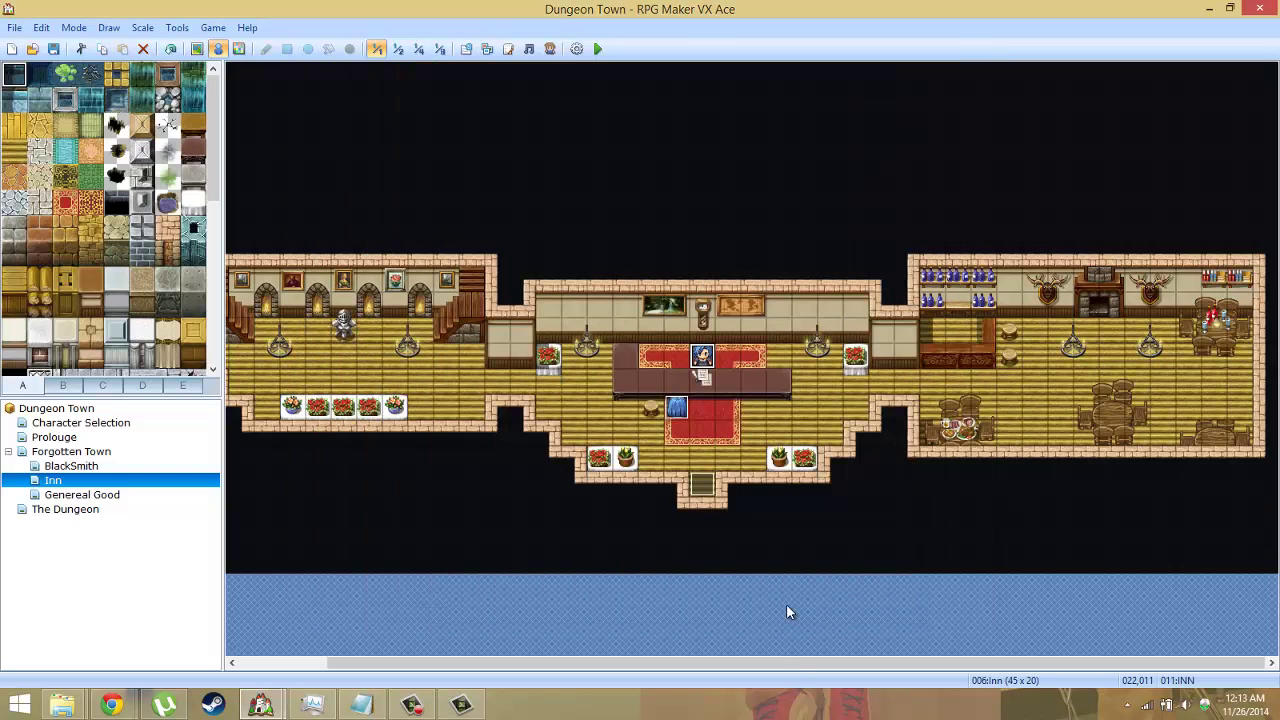
# Remove the first switch condition from the shopkeeper's event at (012,006) on the Genereal Good map
pyautogui.click(116, 494)
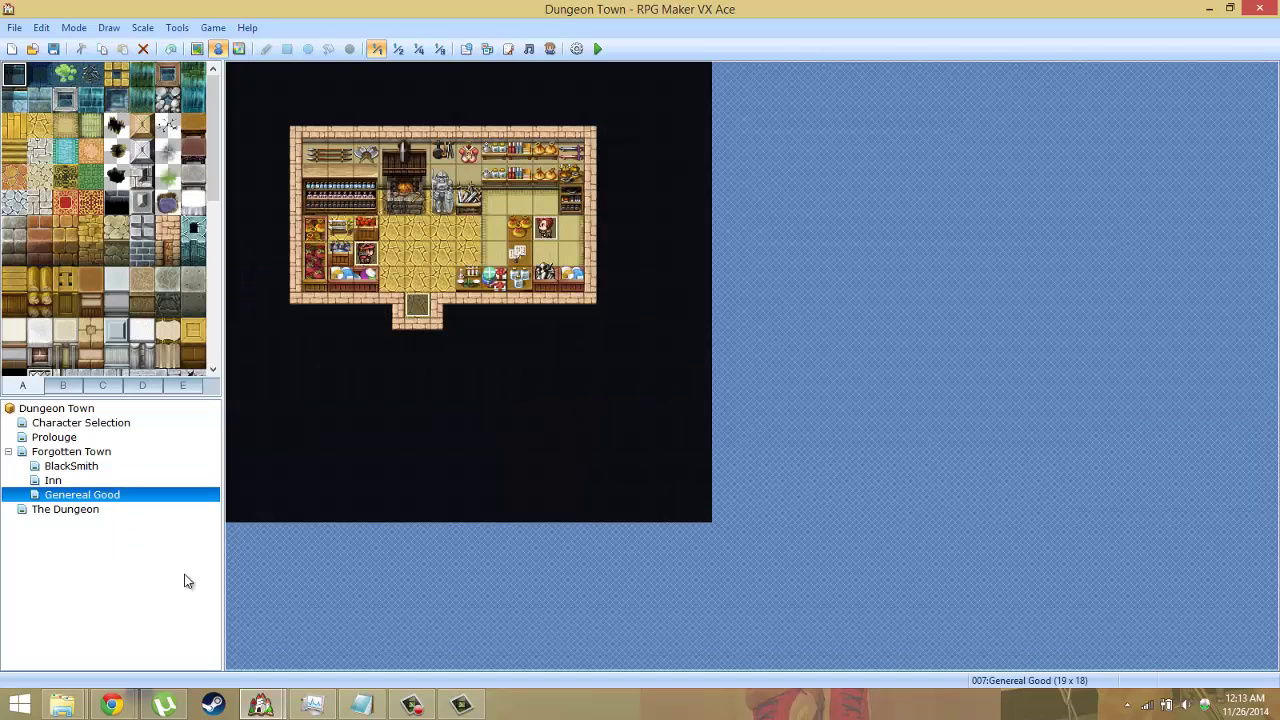
pyautogui.doubleClick(546, 228)
pyautogui.click(329, 184)
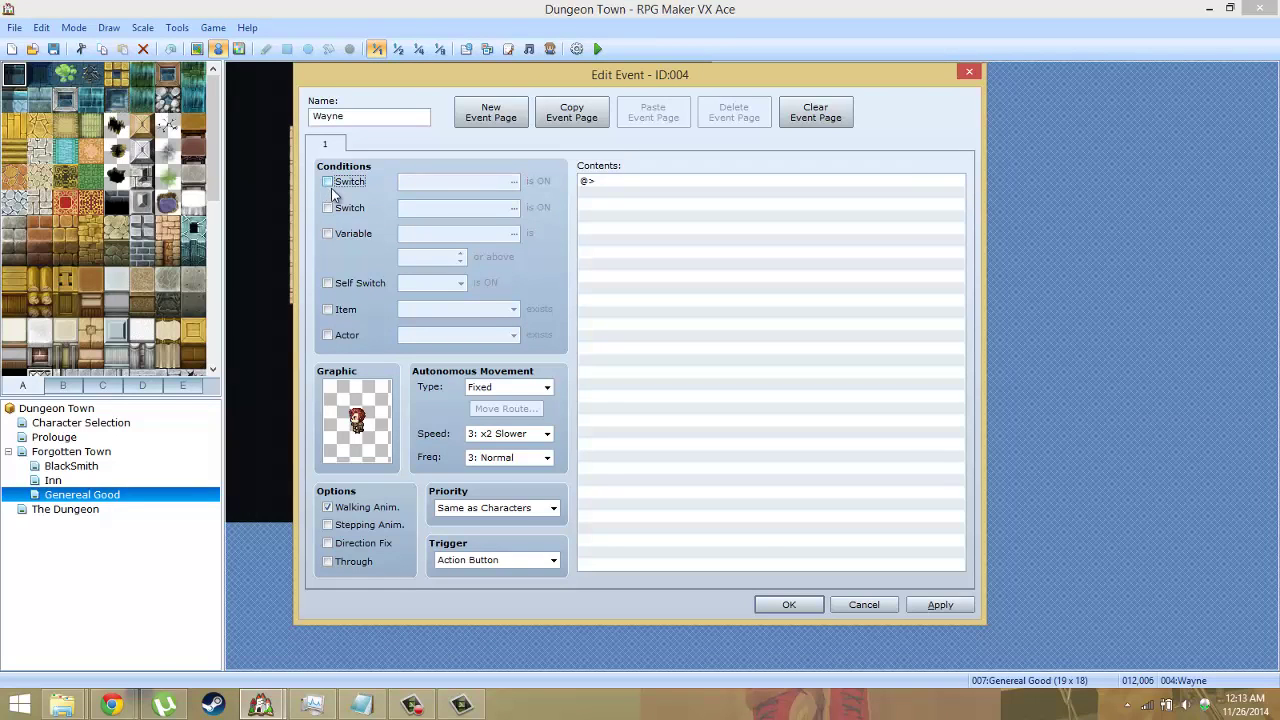
pyautogui.click(777, 608)
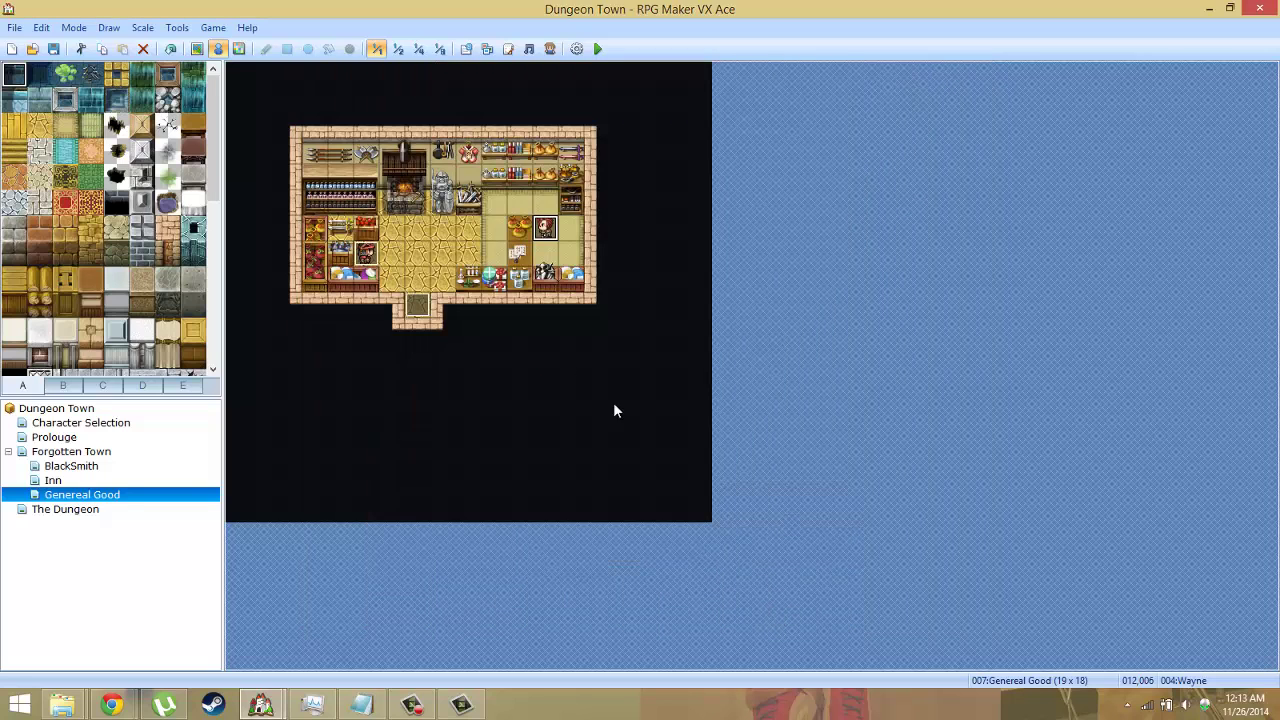
# Insert a Shop Processing command in the general store shopkeeper's event and make it Purchase Only
pyautogui.doubleClick(546, 229)
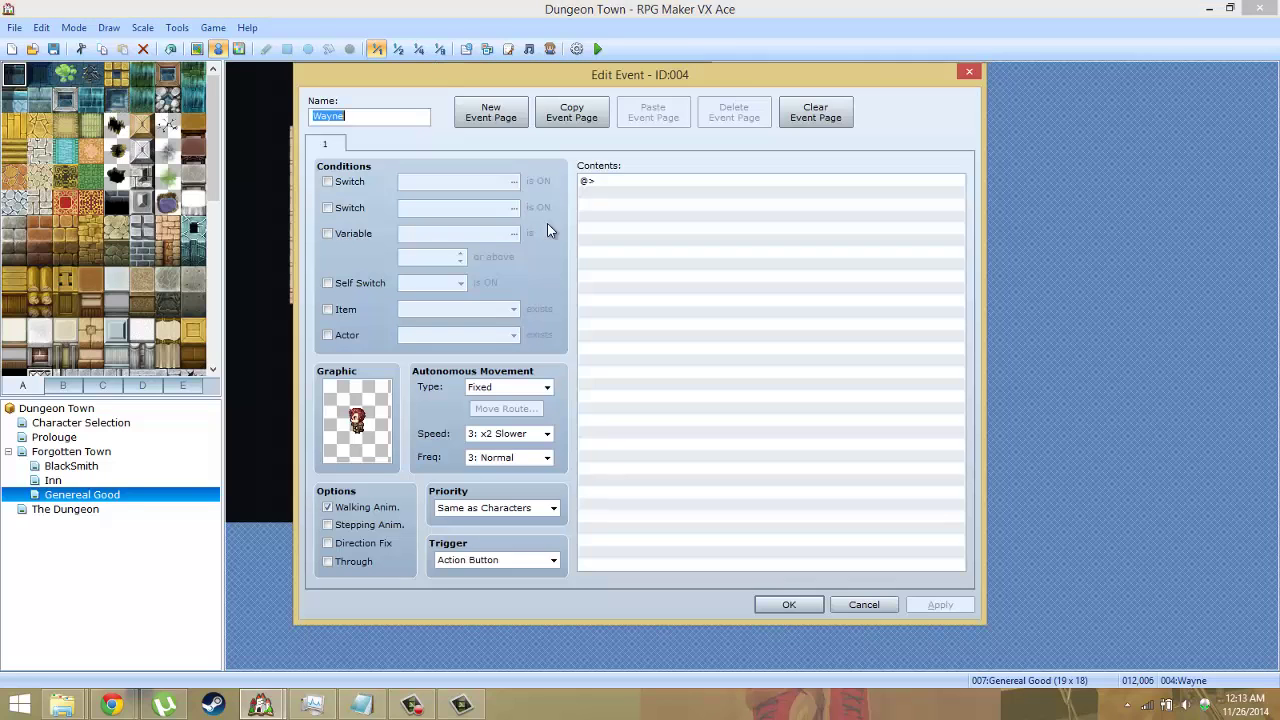
pyautogui.rightClick(632, 207)
pyautogui.click(666, 216)
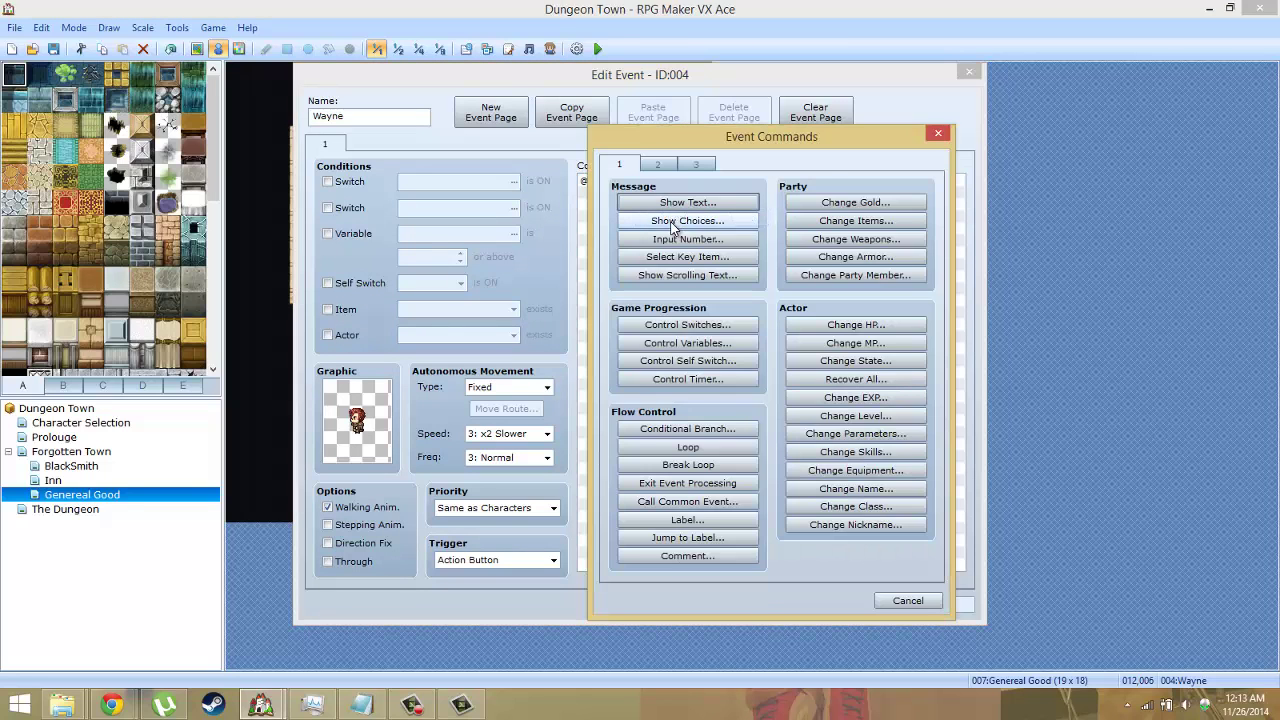
pyautogui.click(662, 166)
pyautogui.click(632, 167)
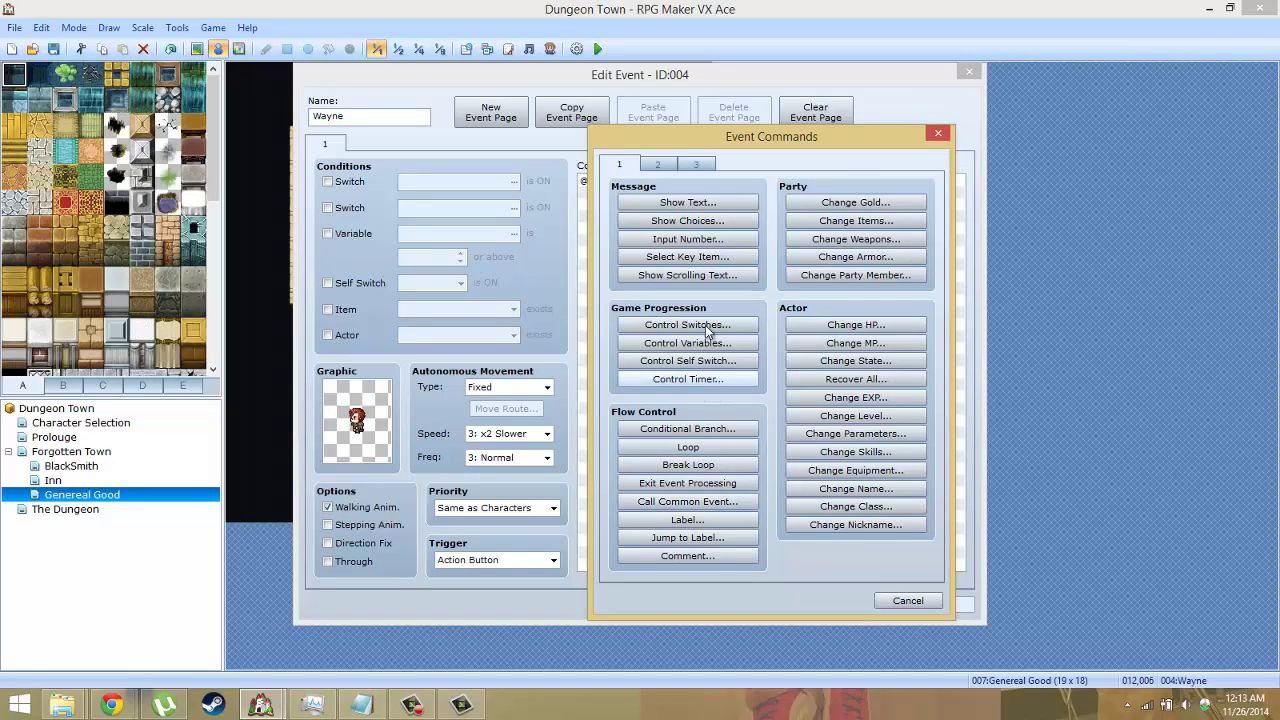
pyautogui.click(696, 163)
pyautogui.click(677, 224)
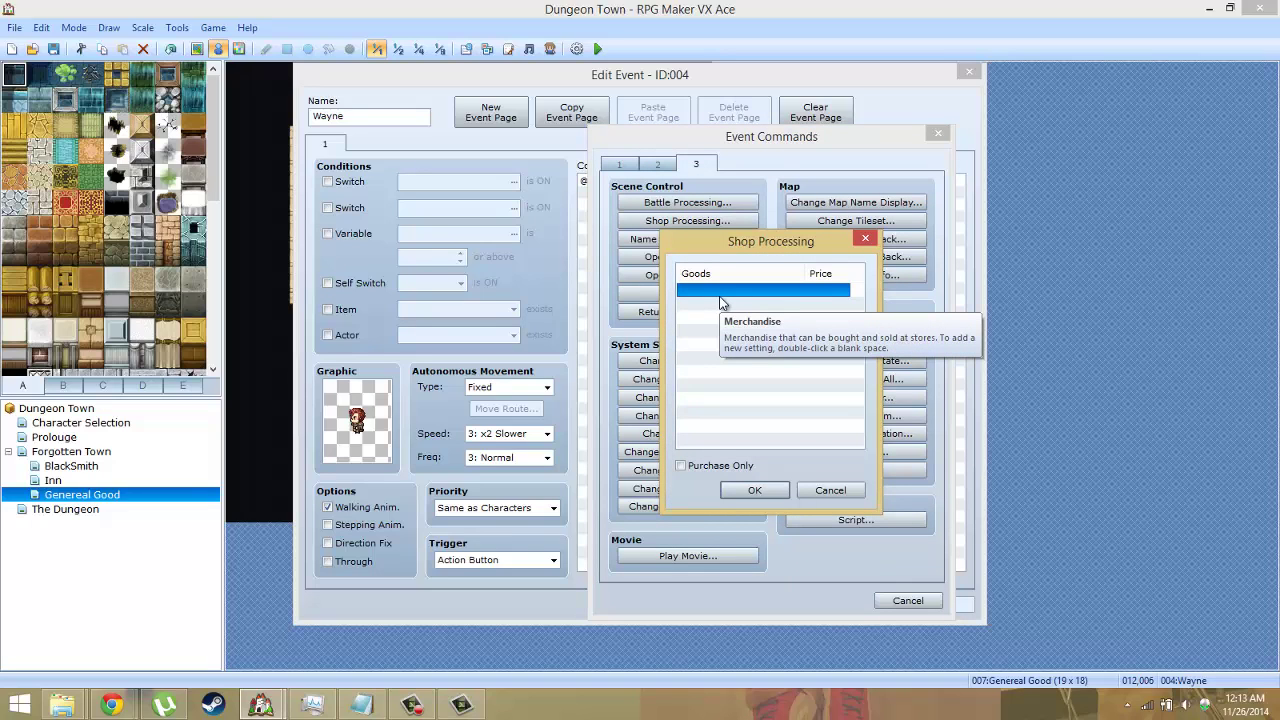
pyautogui.click(692, 465)
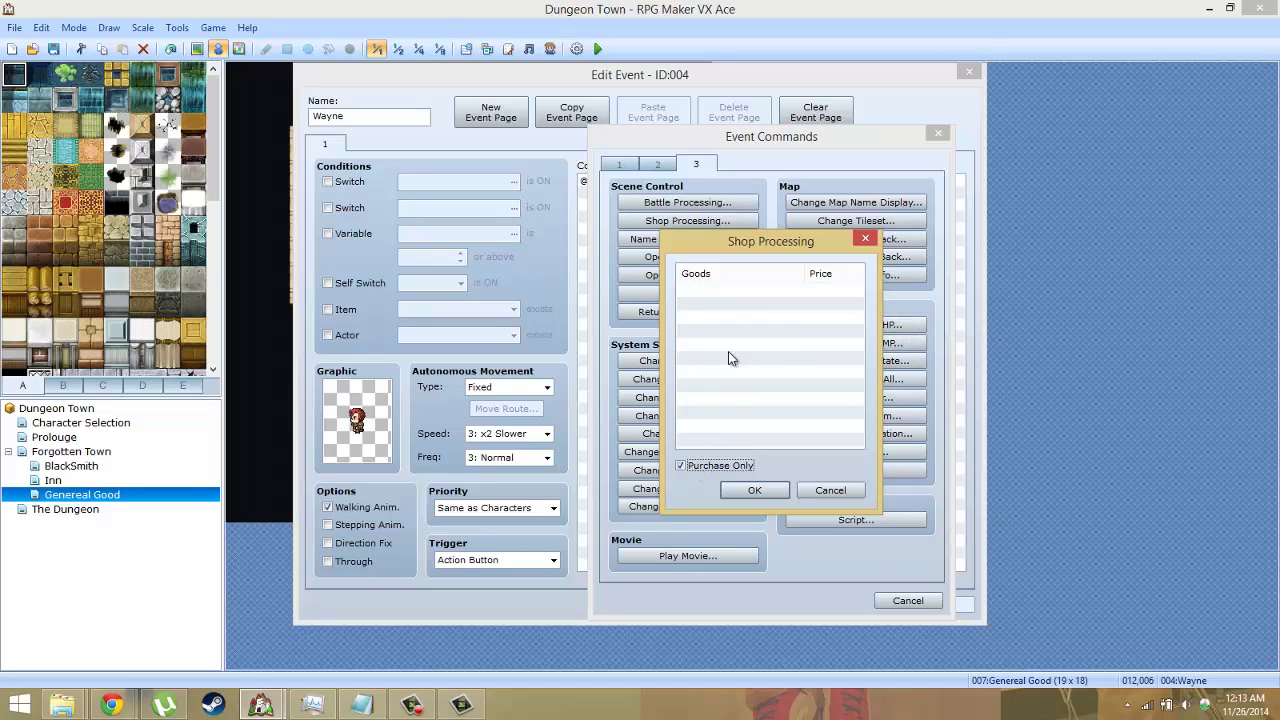
# Add Lesser Health Potion at the standard price to the shop goods and save the shopkeeper's event
pyautogui.doubleClick(733, 297)
pyautogui.press('Down')
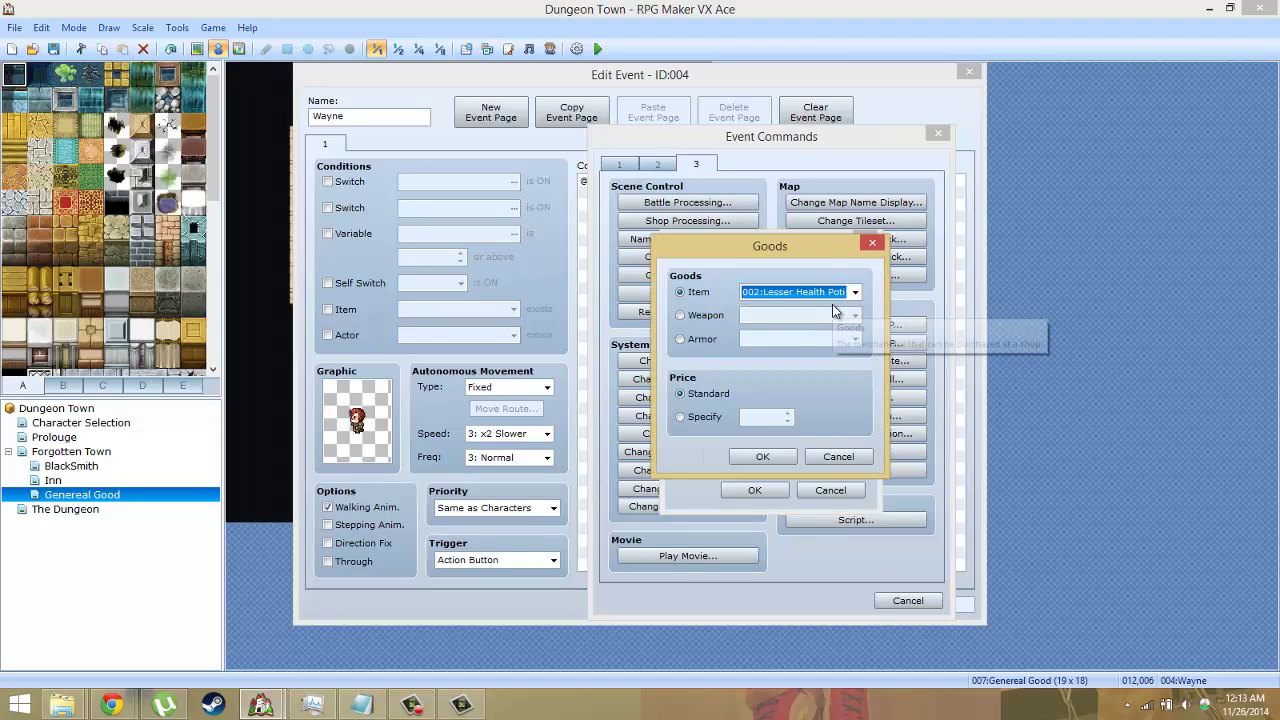
pyautogui.press('Return')
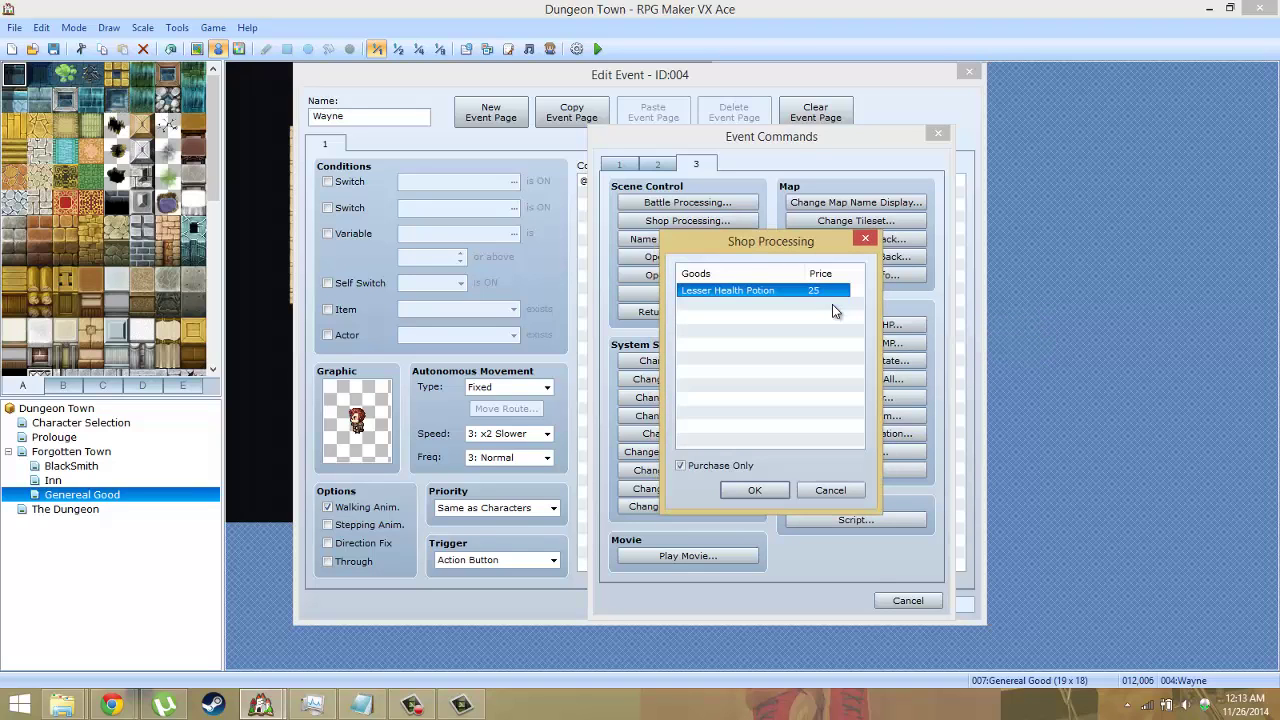
pyautogui.click(754, 490)
pyautogui.click(786, 605)
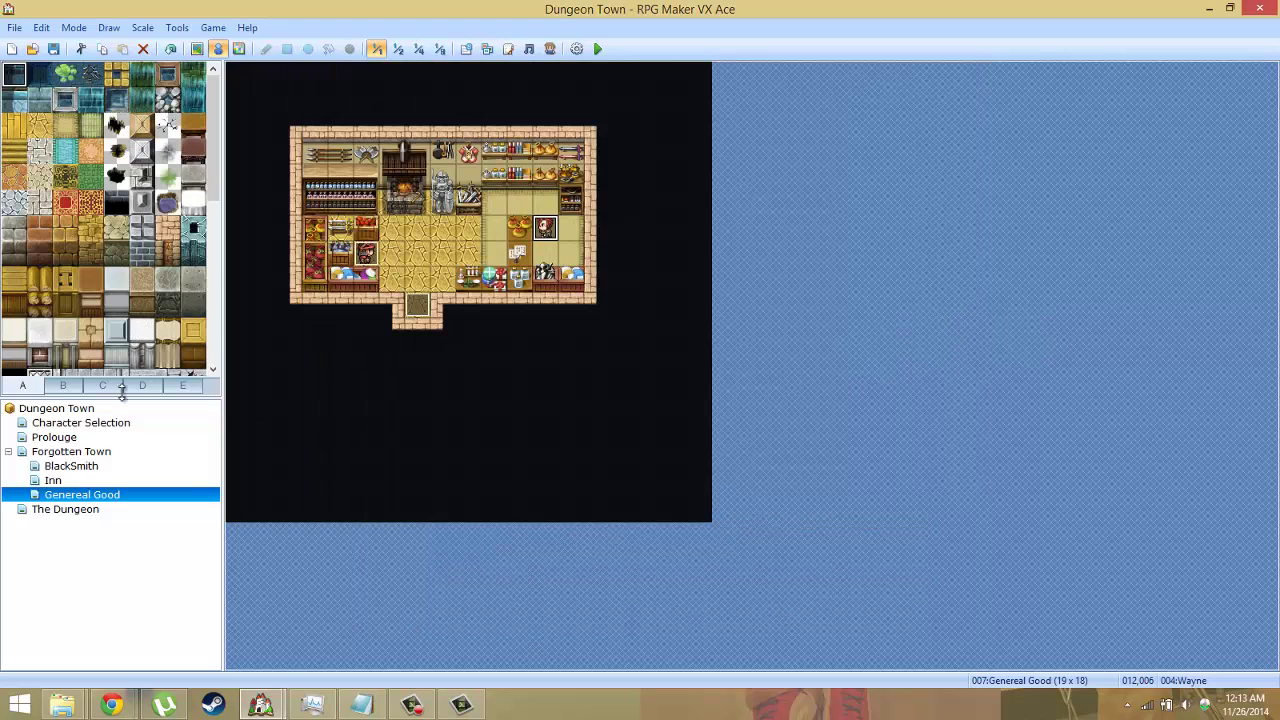
# Insert a Shop Processing command under the When [Shop] branch of the Inn map's INN event and make it Purchase Only
pyautogui.click(51, 481)
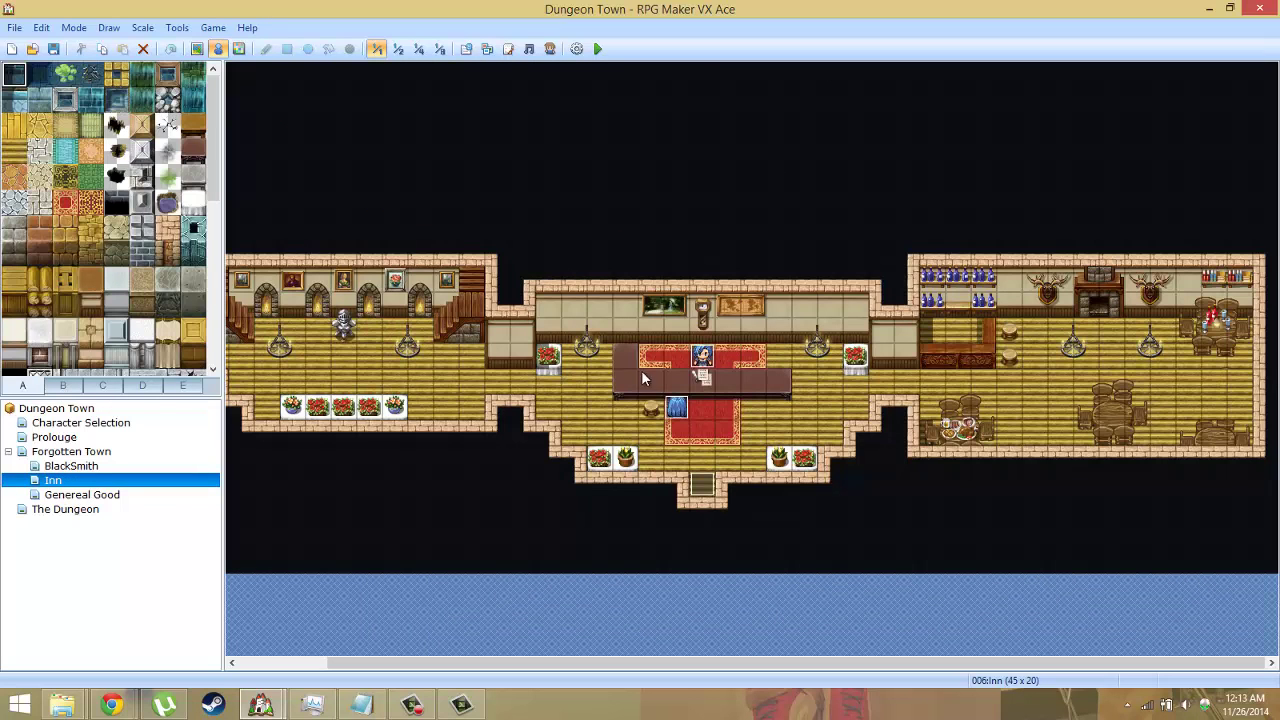
pyautogui.doubleClick(700, 362)
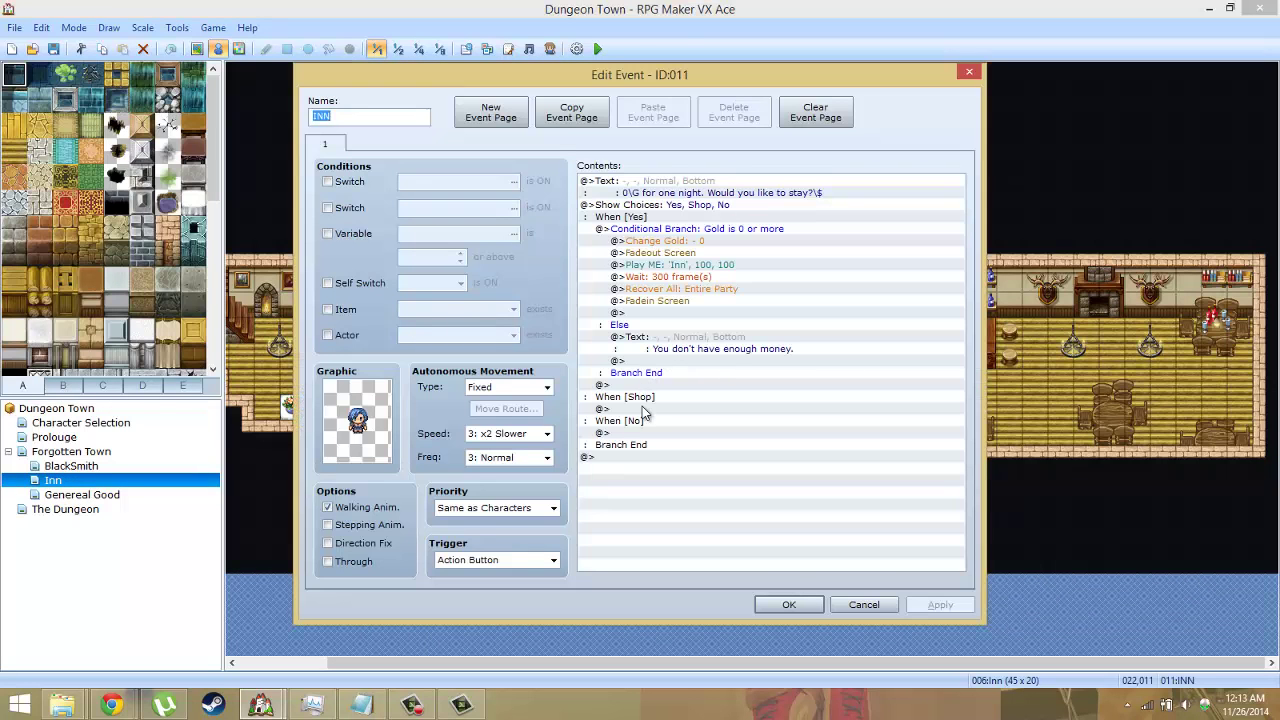
pyautogui.click(645, 410)
pyautogui.rightClick(645, 412)
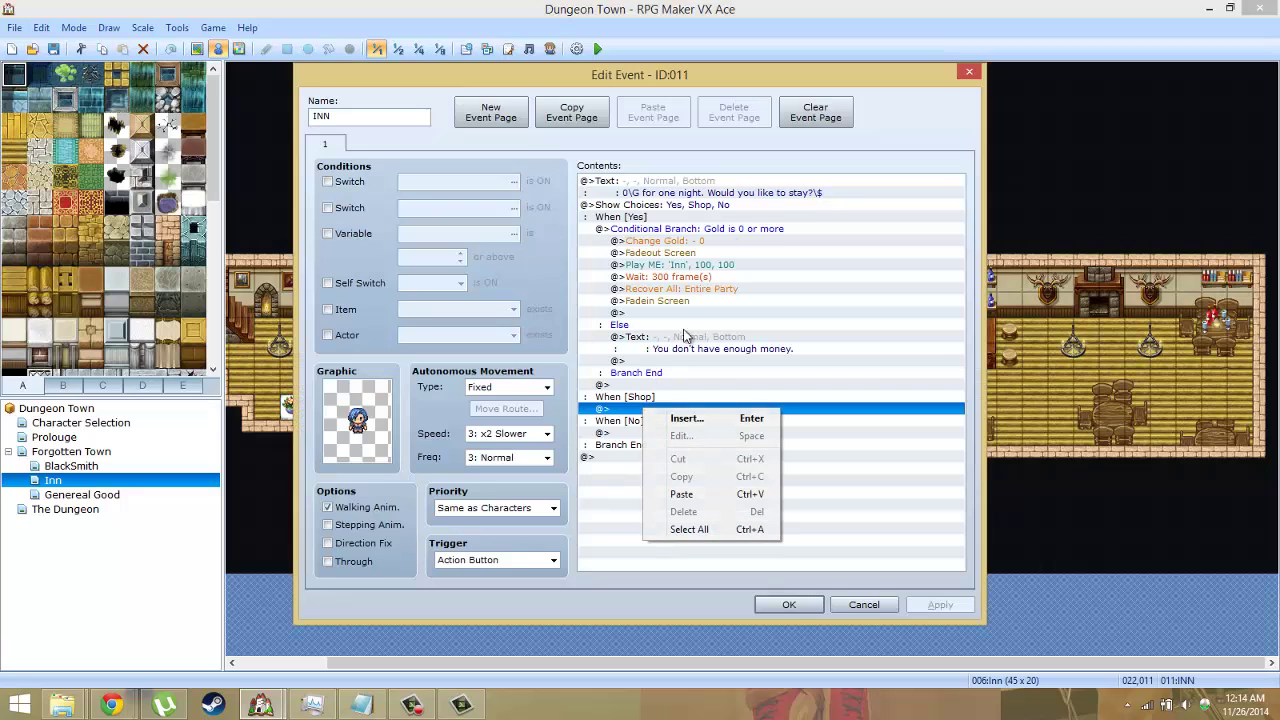
pyautogui.click(692, 422)
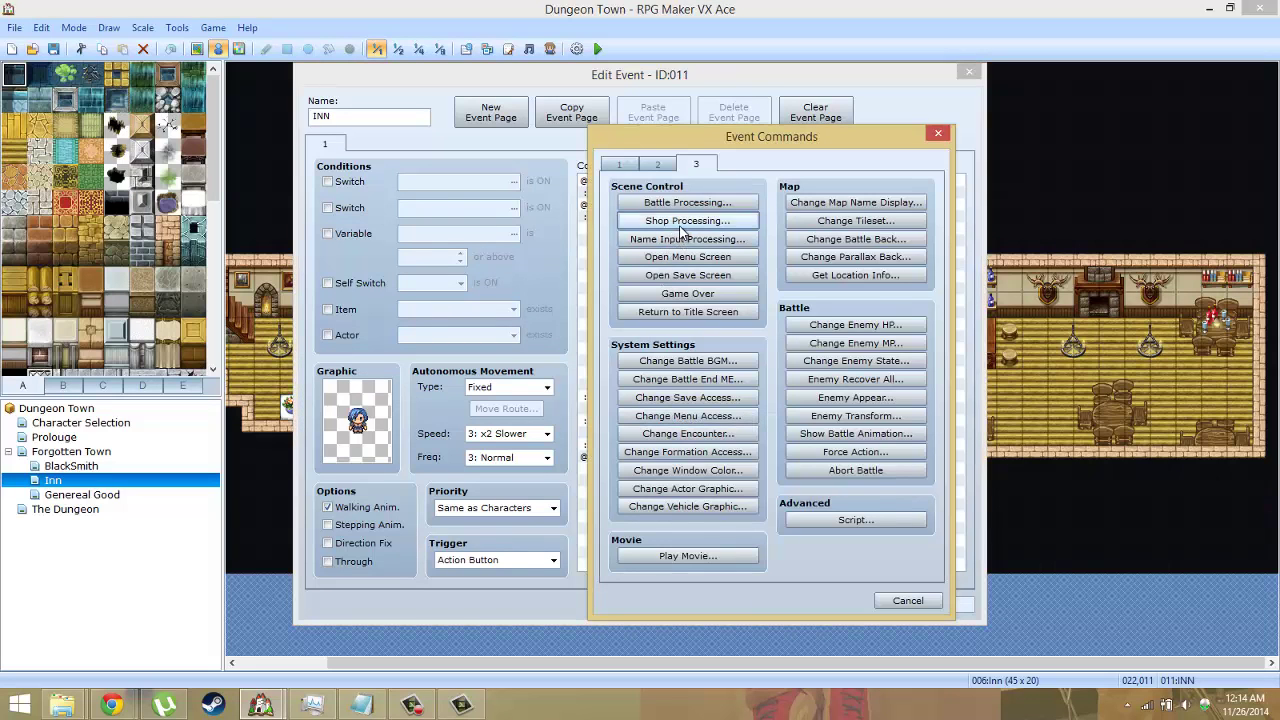
pyautogui.click(682, 221)
pyautogui.click(714, 466)
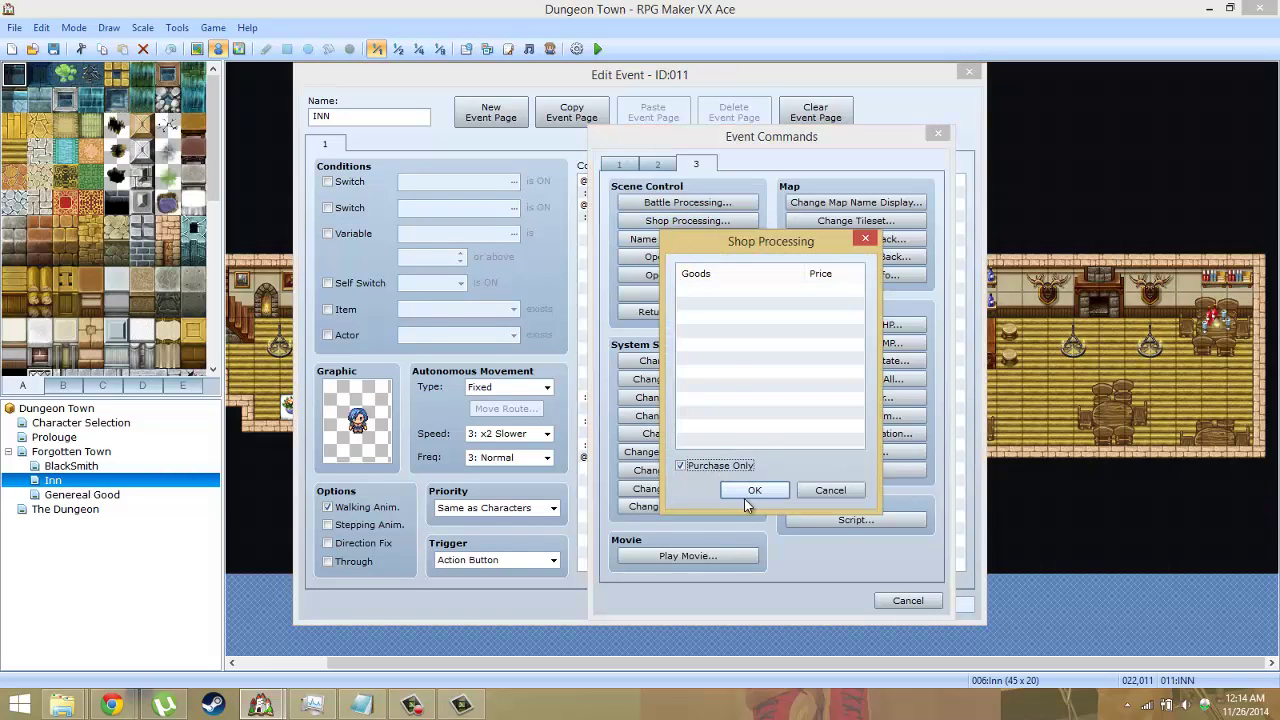
pyautogui.click(754, 490)
pyautogui.click(822, 414)
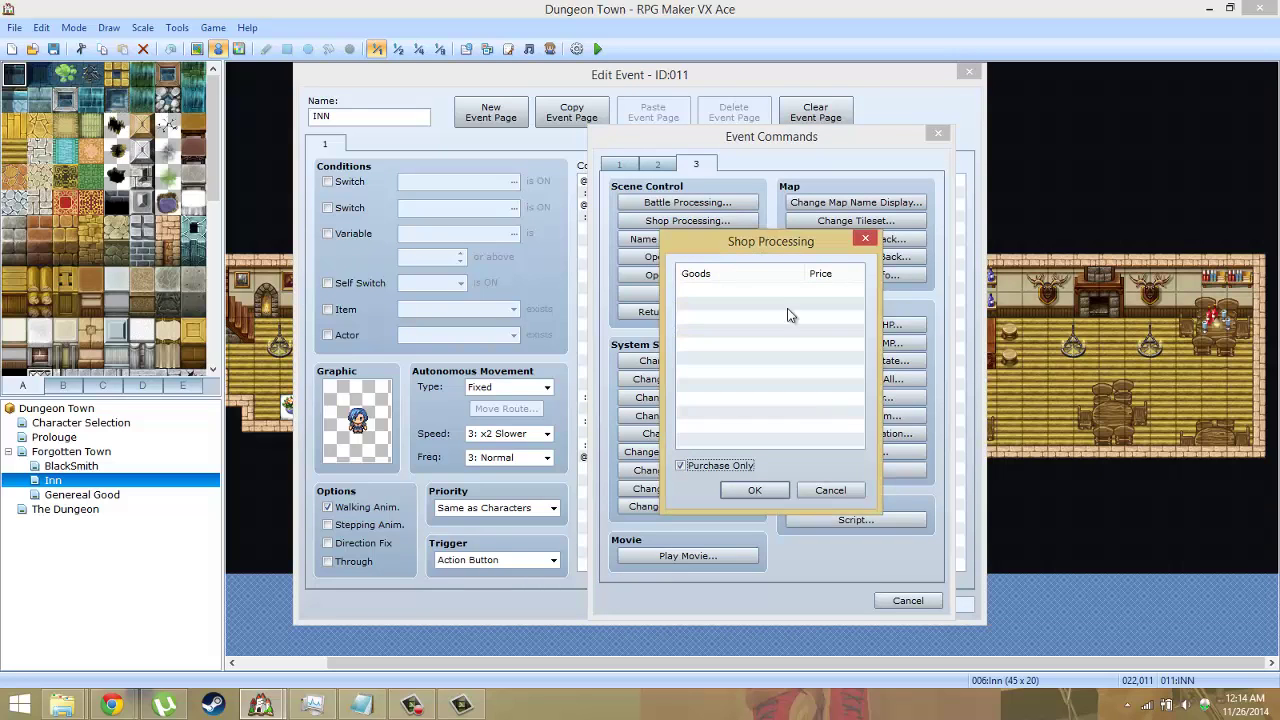
# Add Mana Potion at the standard price to the inn's shop goods and save the INN event
pyautogui.click(775, 292)
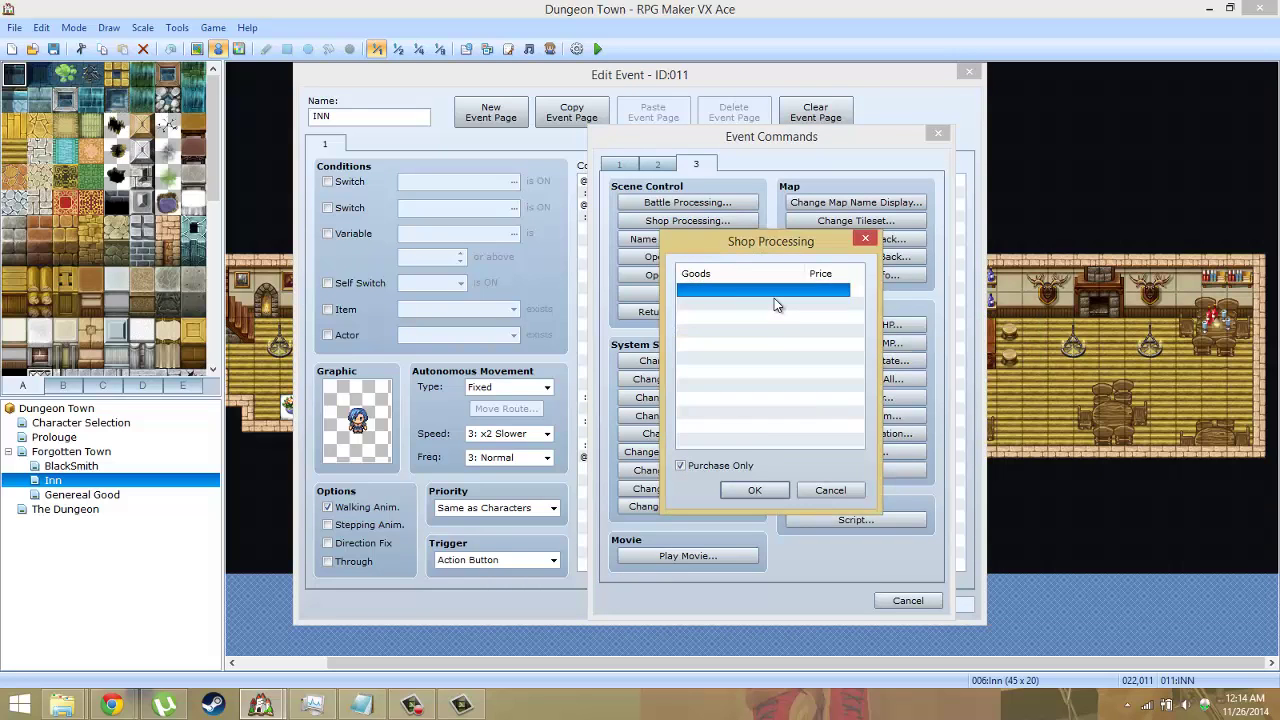
pyautogui.doubleClick(774, 298)
pyautogui.press('Down')
pyautogui.press('Down')
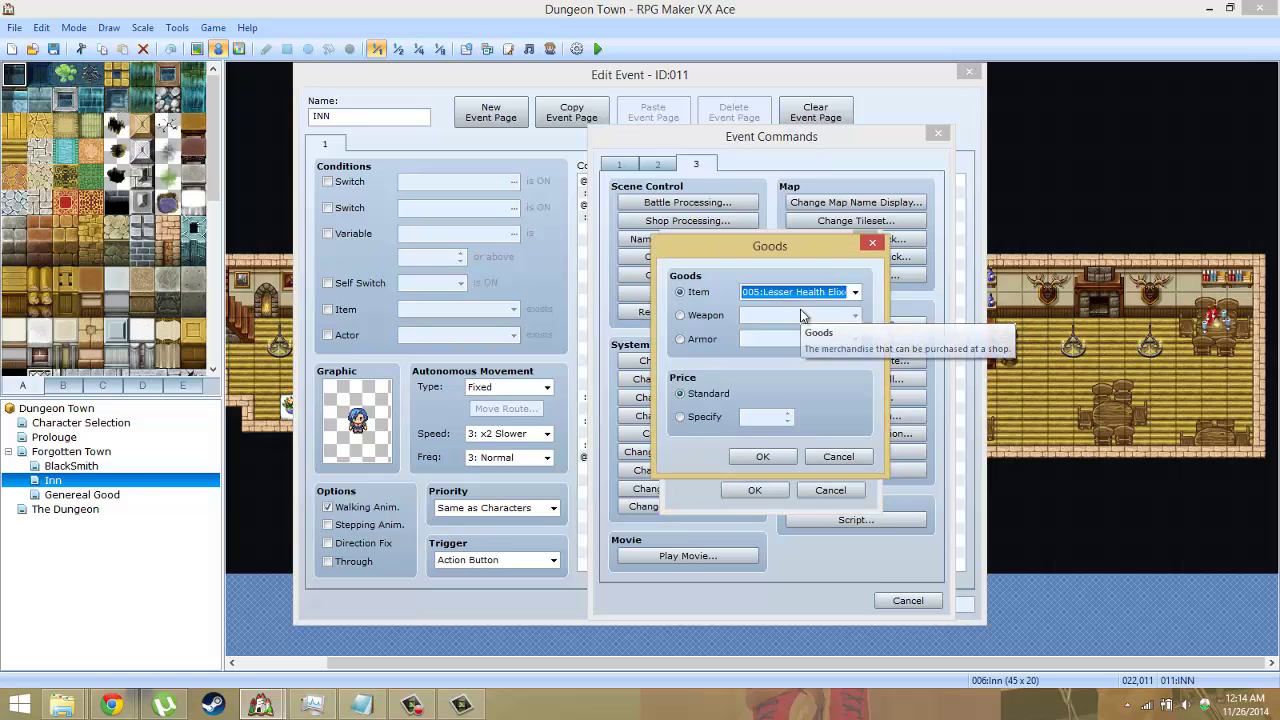
pyautogui.press('Return')
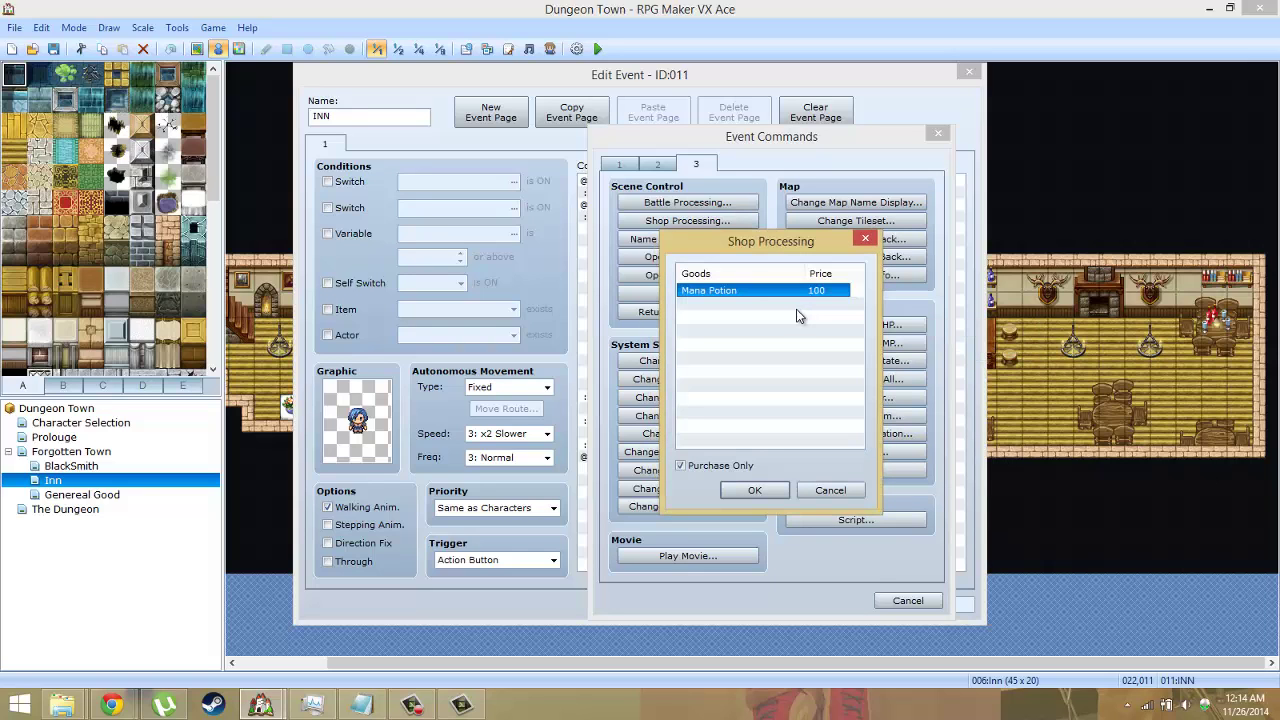
pyautogui.click(773, 494)
pyautogui.click(778, 604)
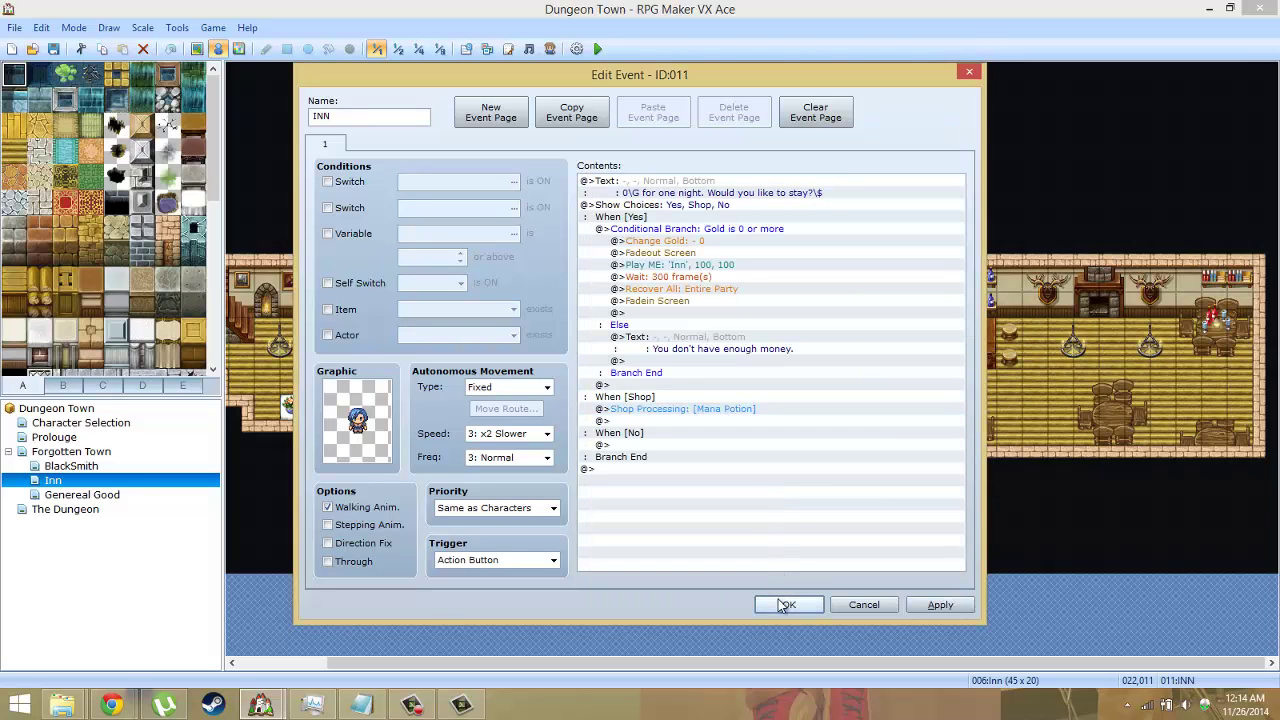
# Review the shop commands in the Genereal Good shopkeeper's event and the BlackSmith shopkeeper's event, including the blacksmith's goods list
pyautogui.click(106, 496)
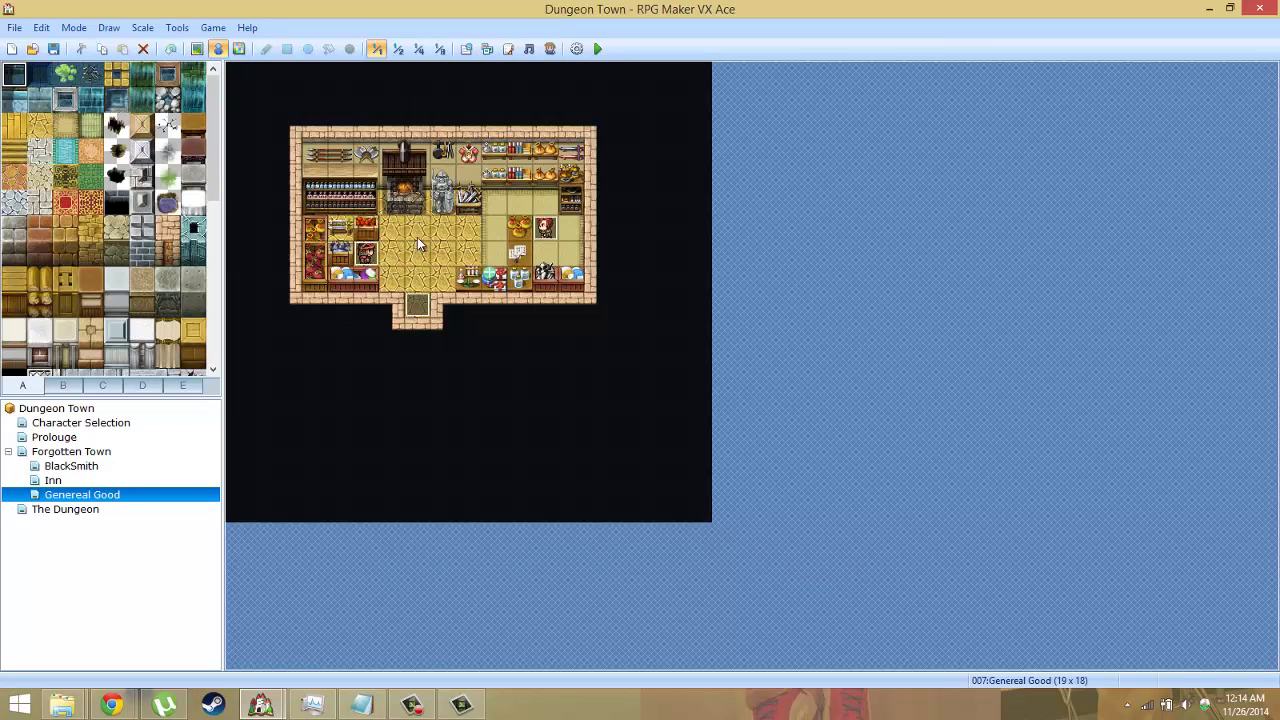
pyautogui.doubleClick(547, 228)
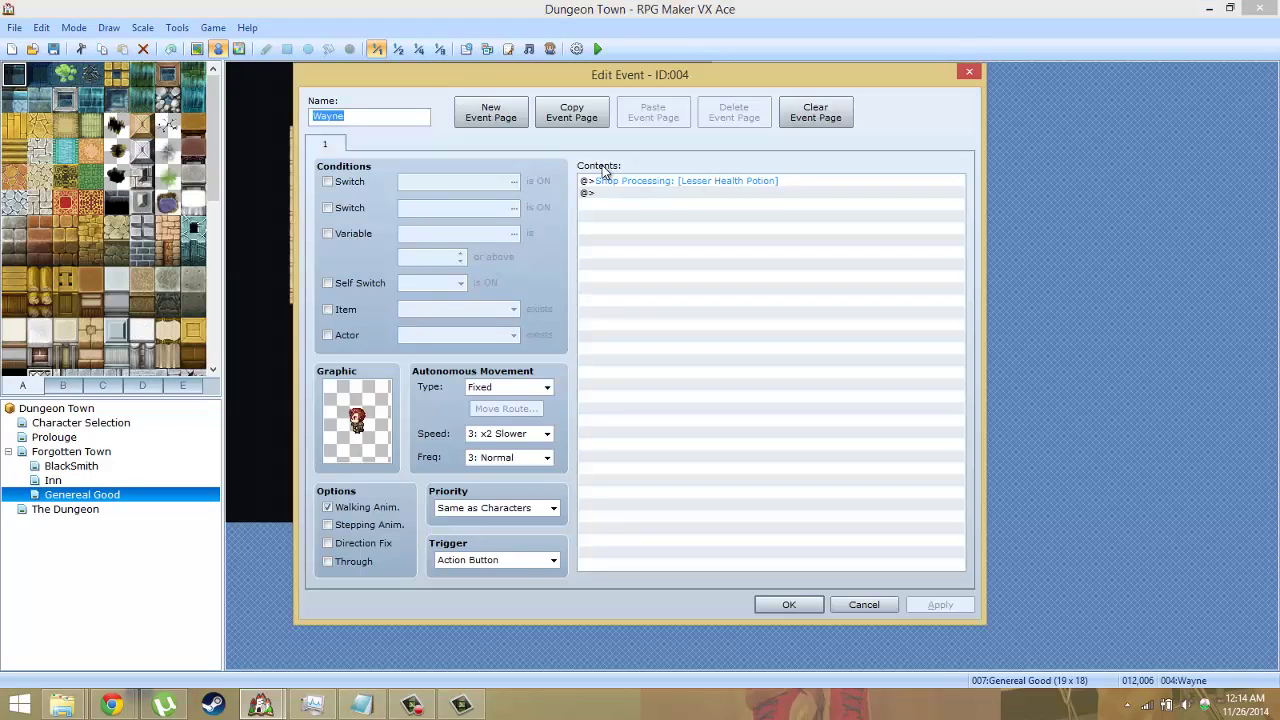
pyautogui.click(789, 605)
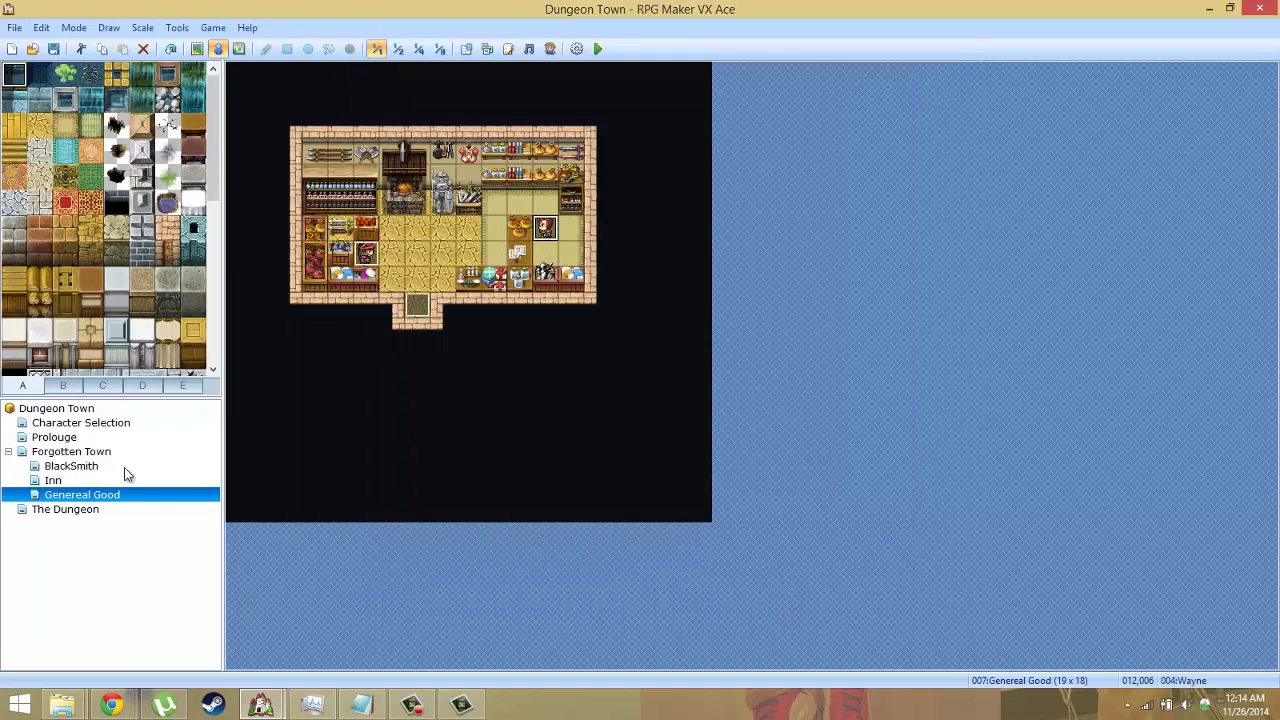
pyautogui.click(90, 466)
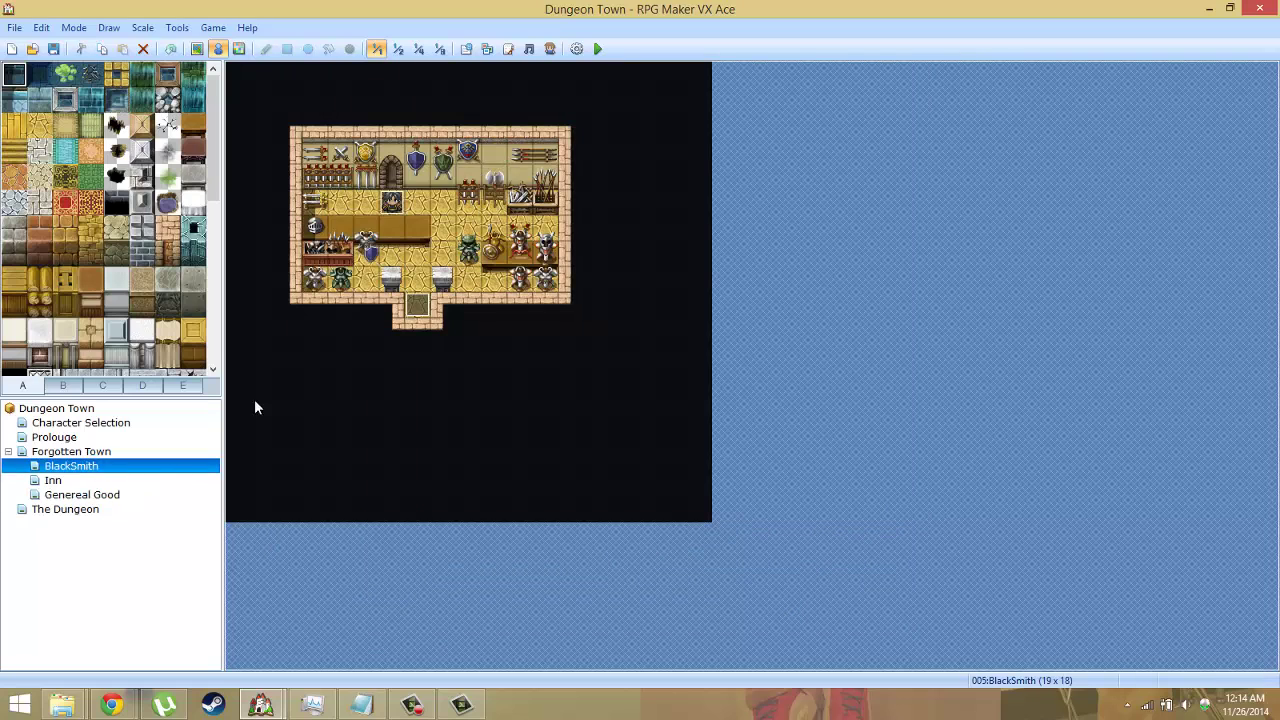
pyautogui.doubleClick(390, 204)
pyautogui.click(751, 205)
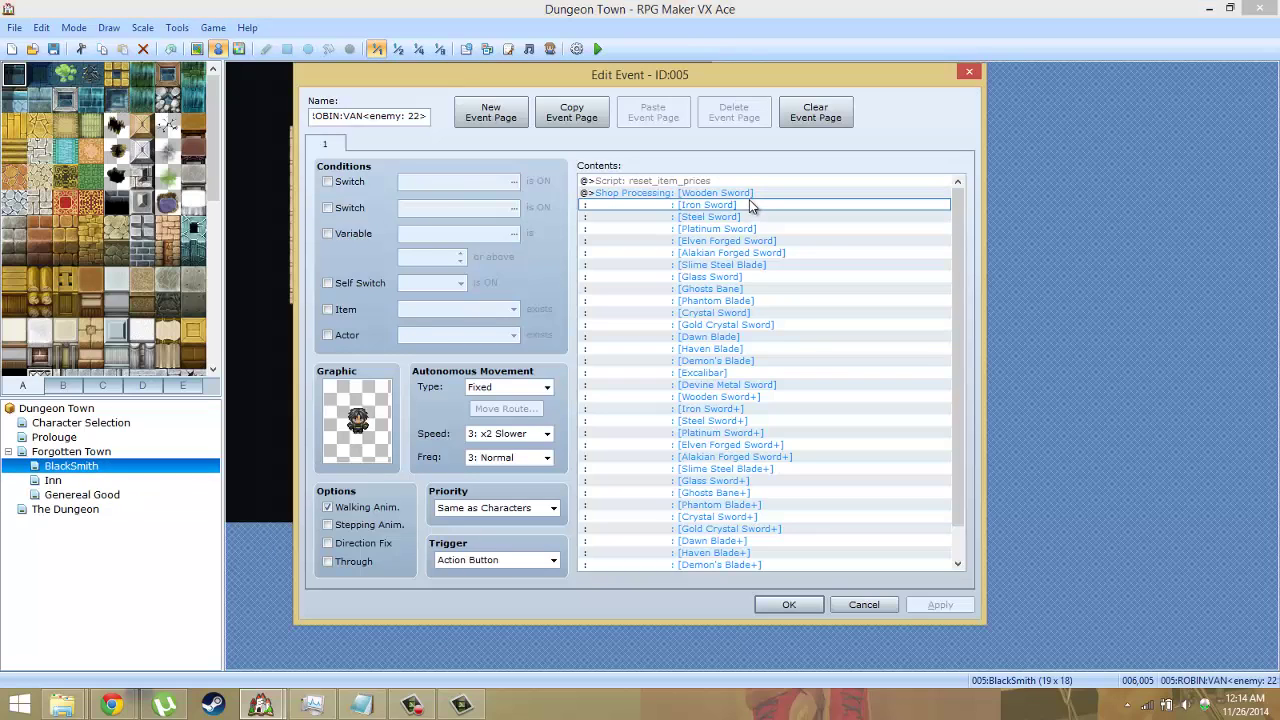
pyautogui.doubleClick(745, 192)
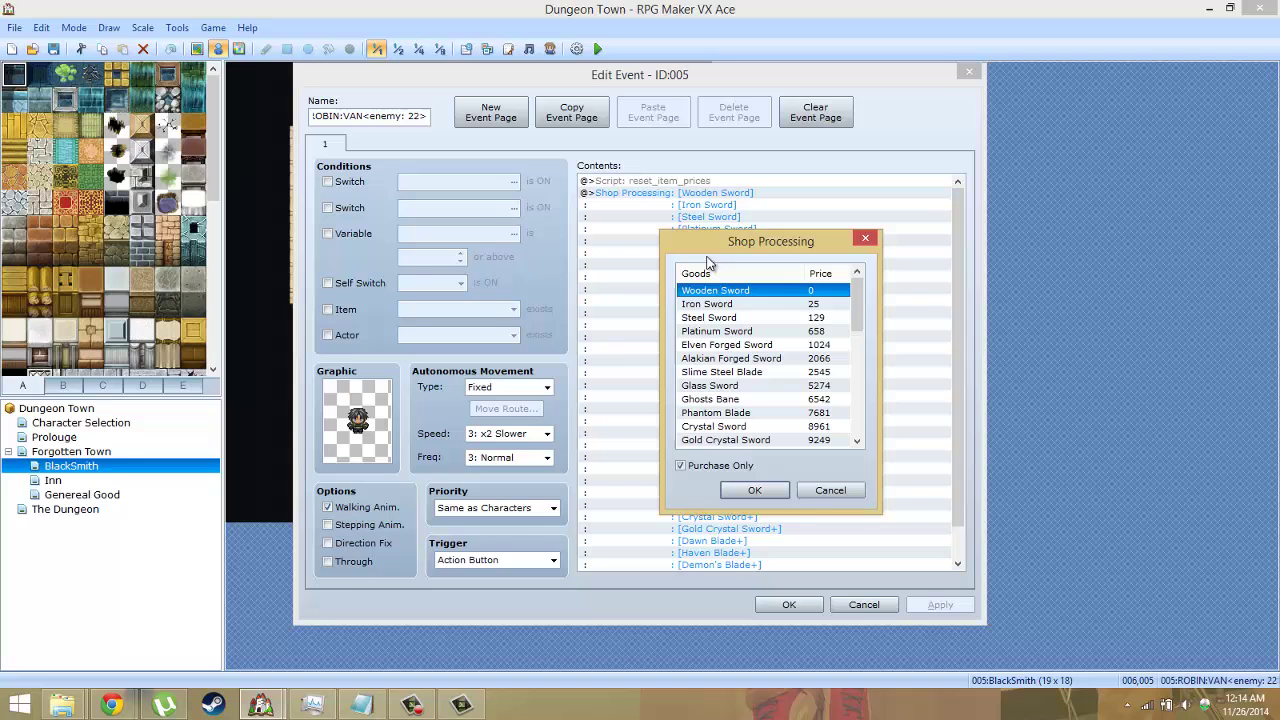
pyautogui.click(755, 490)
pyautogui.click(790, 604)
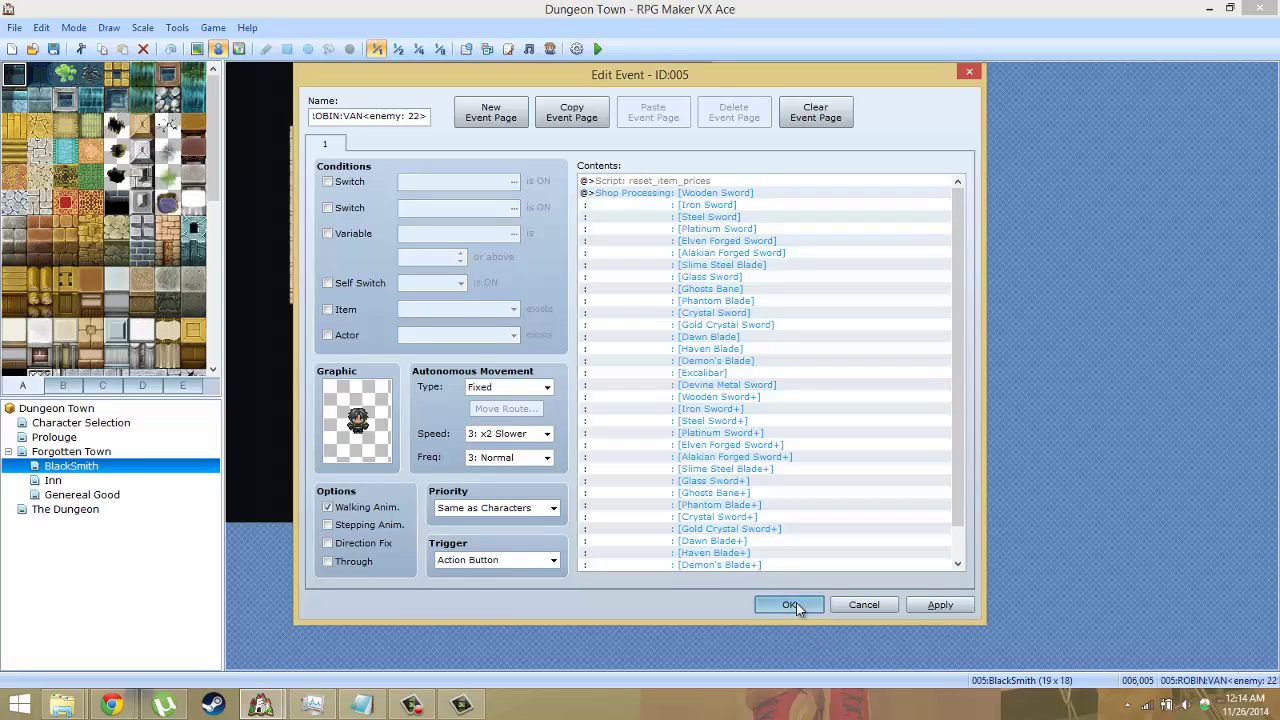
# Save the Dungeon Town project
pyautogui.click(53, 48)
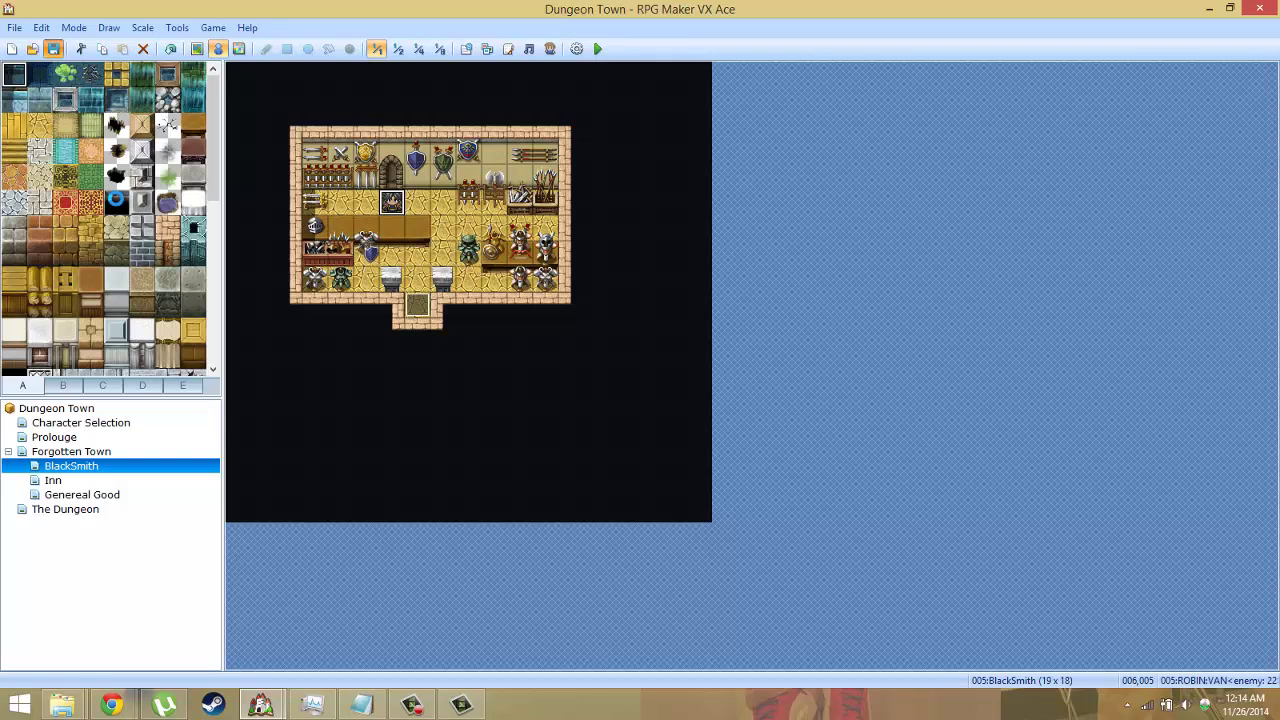
pyautogui.click(411, 705)
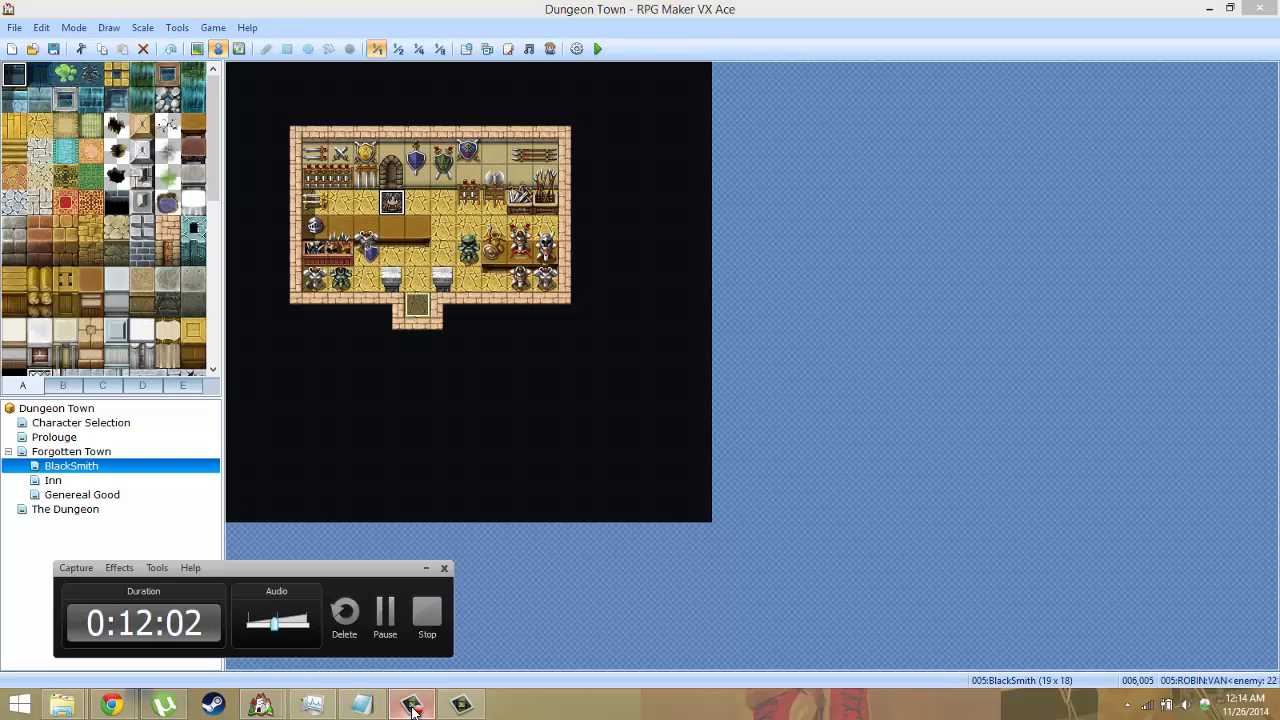